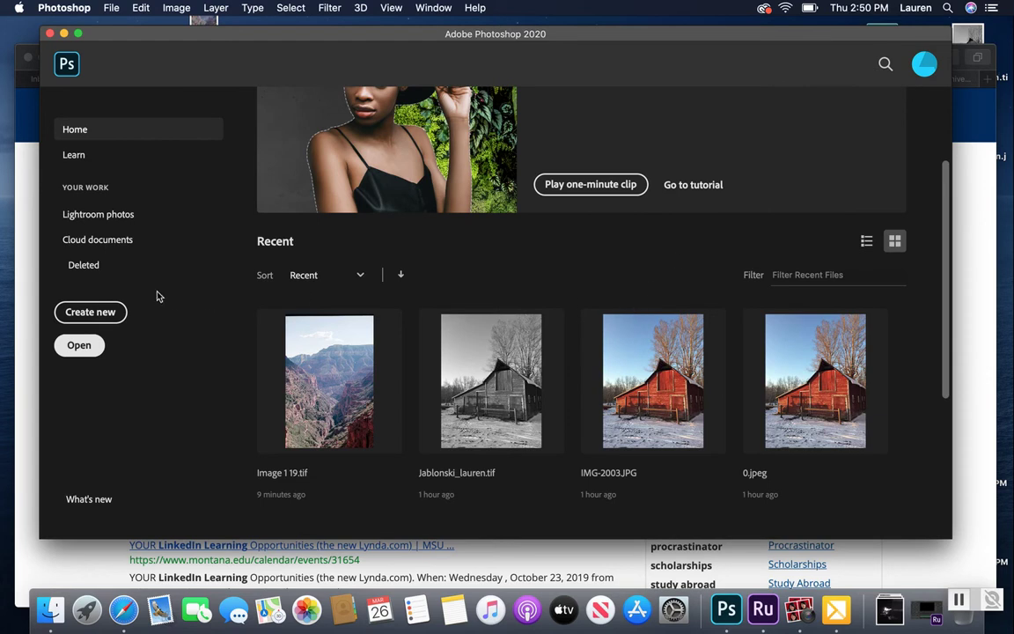
- Open Image 1 19.tif from the Desktop via the Home screen
{"action": "left_click", "coordinate": [78, 346]}
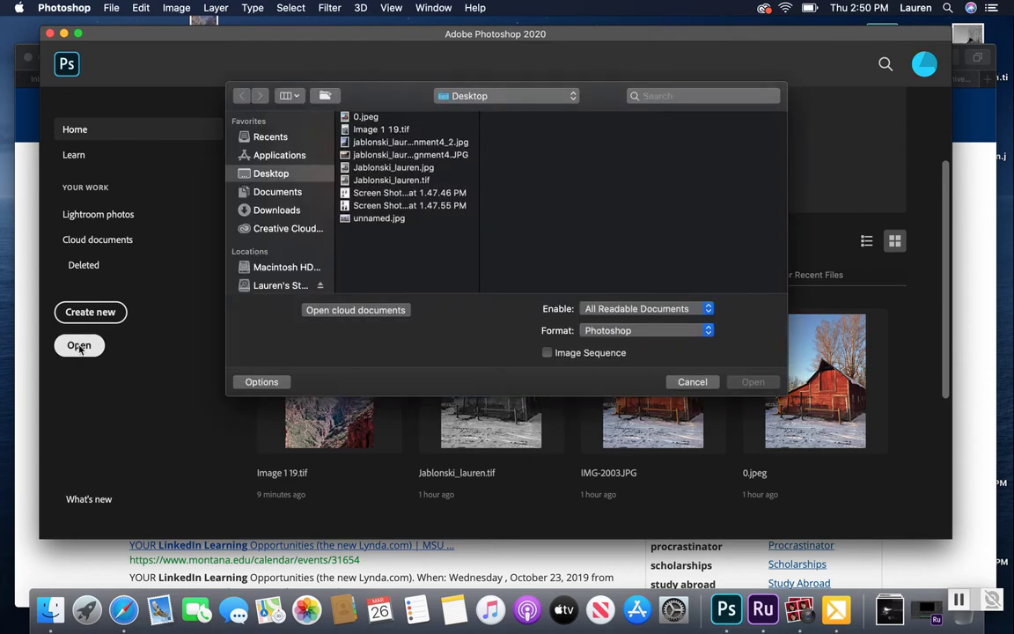
{"action": "left_click", "coordinate": [380, 130]}
{"action": "left_click", "coordinate": [753, 382]}
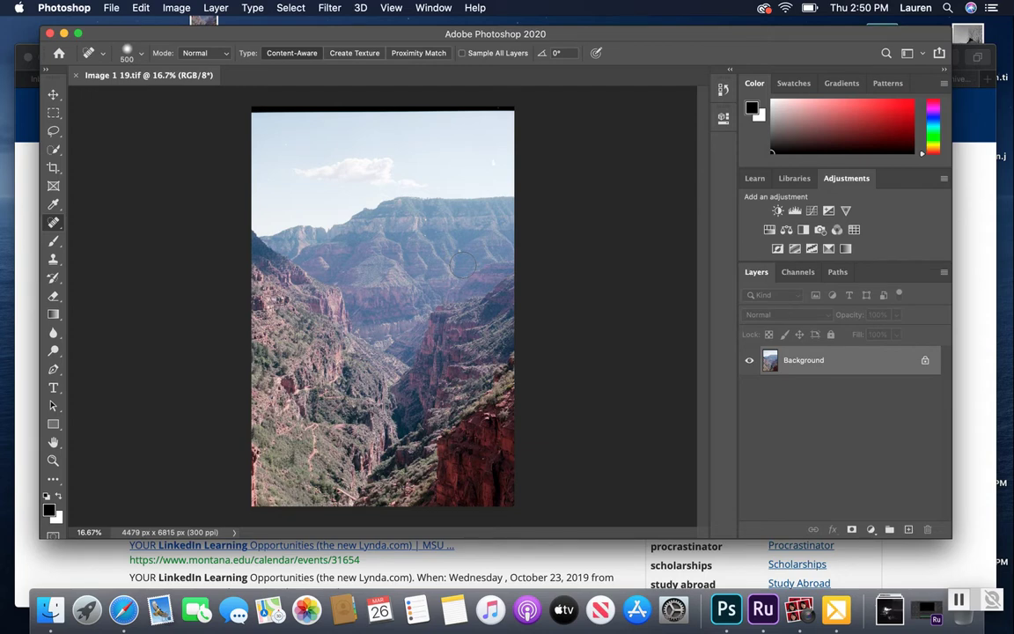
- Convert the image to 16 Bits/Channel and duplicate the Background layer
{"action": "left_click", "coordinate": [176, 8]}
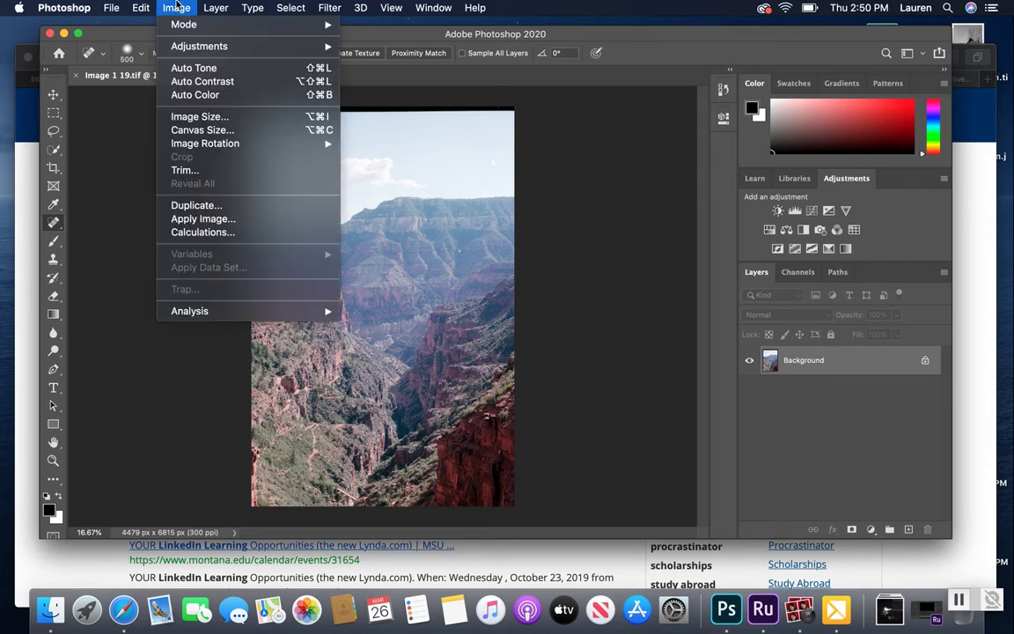
{"action": "mouse_move", "coordinate": [185, 30]}
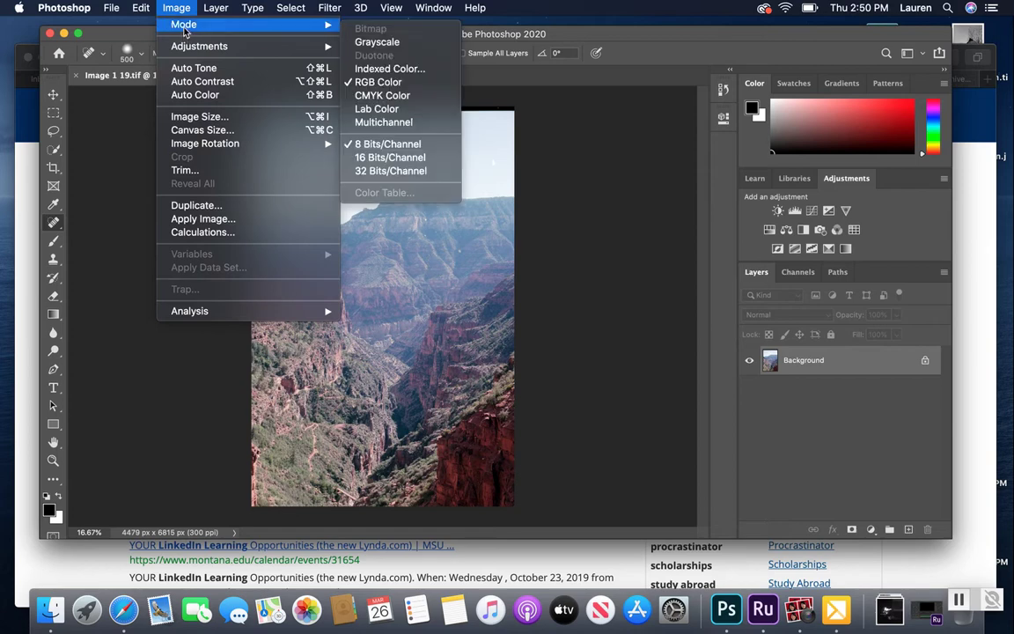
{"action": "left_click", "coordinate": [387, 157]}
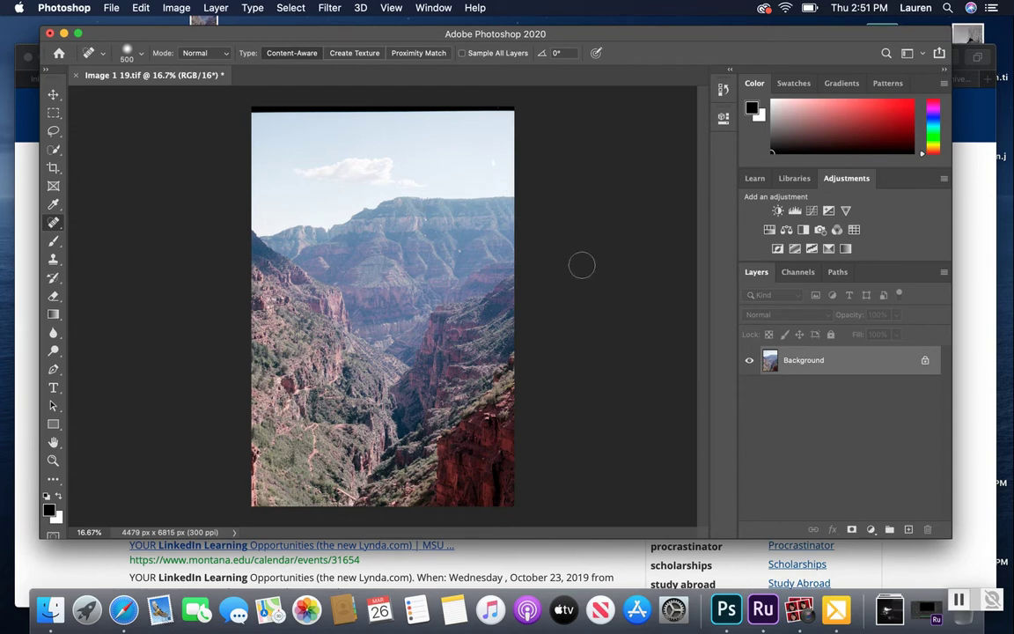
{"action": "left_click_drag", "start_coordinate": [880, 361], "coordinate": [907, 529]}
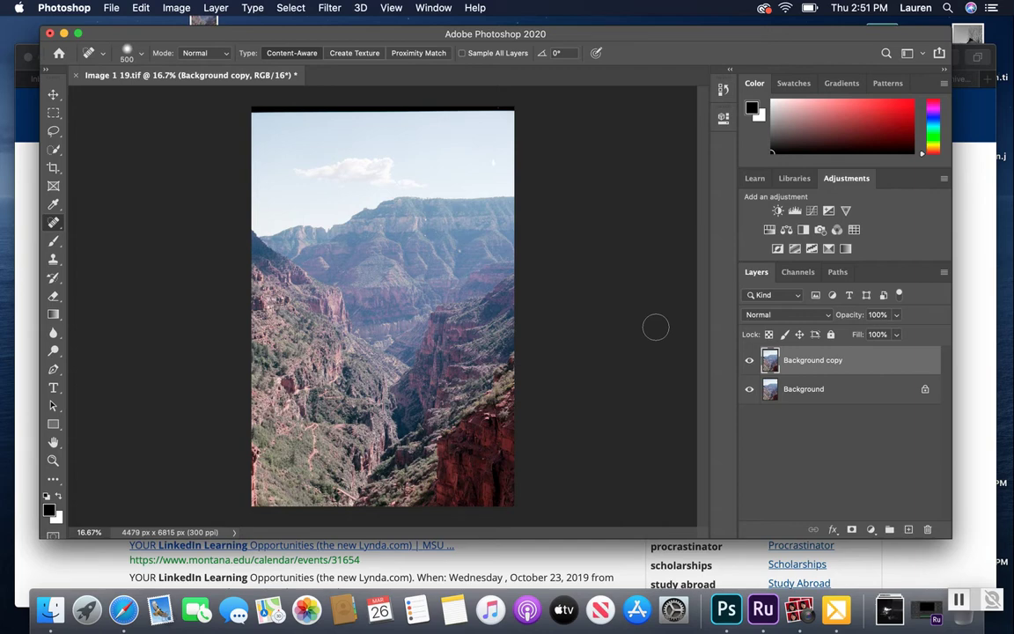
- Open the Image menu to begin the black and white conversion
{"action": "left_click", "coordinate": [170, 9]}
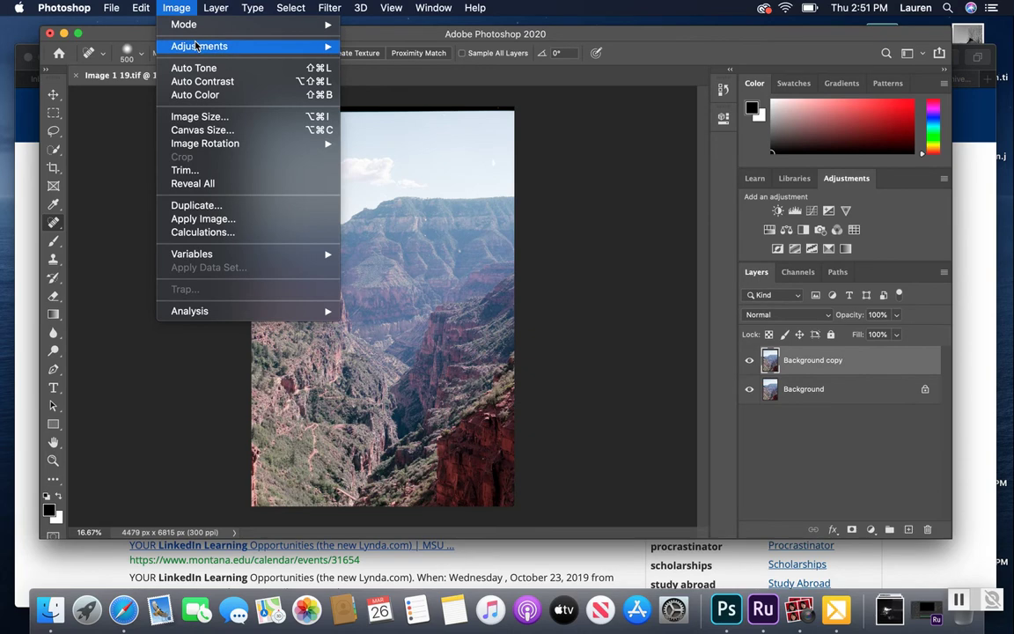
- Apply Black & White with Reds 43, Yellows 40, Greens 30, Cyans 34, Blues -57
{"action": "mouse_move", "coordinate": [201, 49]}
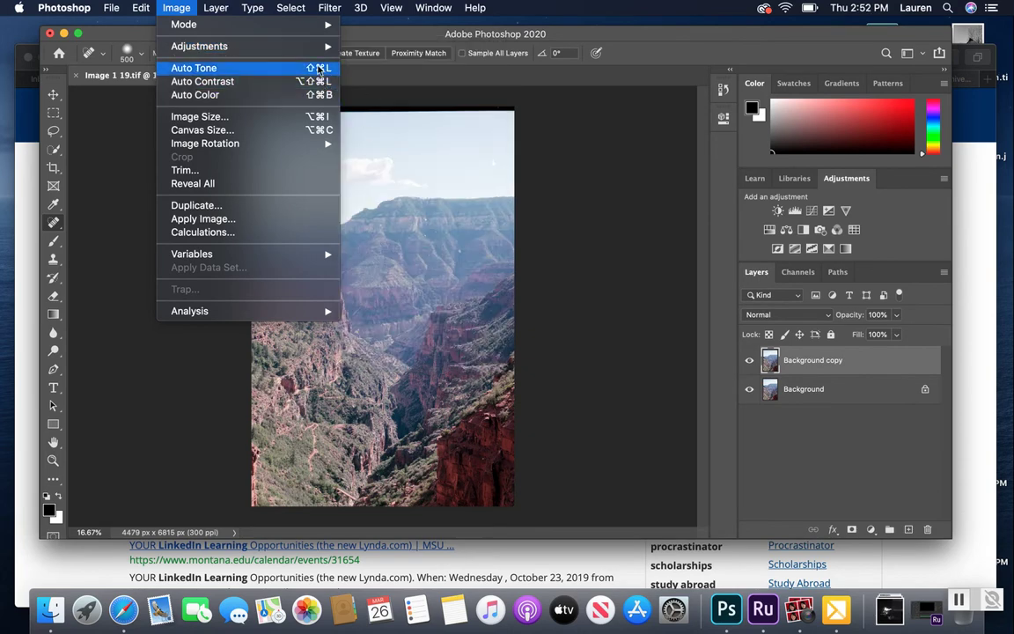
{"action": "left_click", "coordinate": [393, 149]}
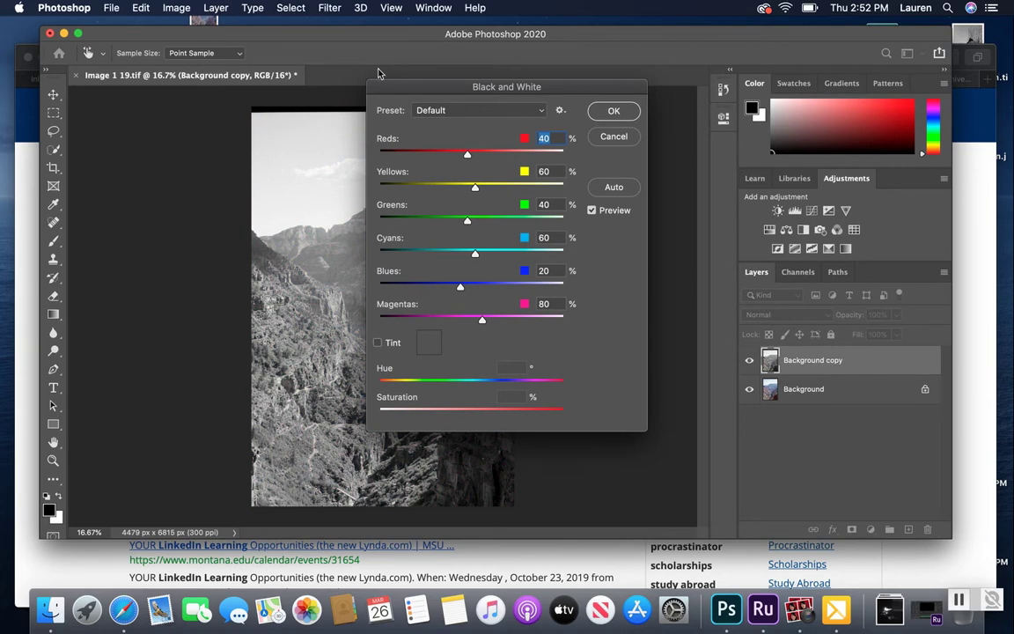
{"action": "left_click_drag", "start_coordinate": [410, 85], "coordinate": [602, 67]}
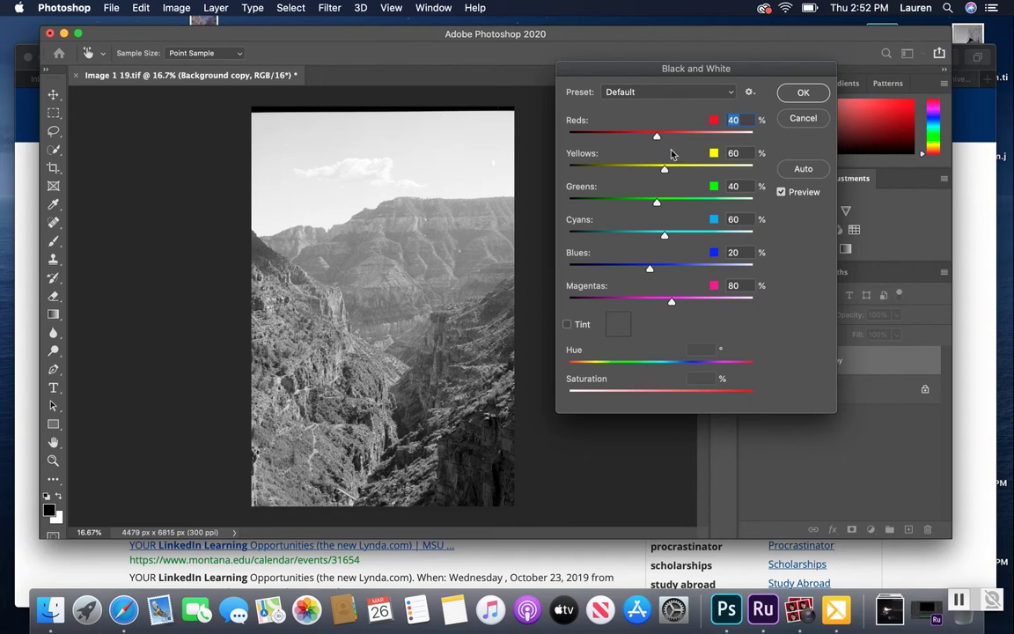
{"action": "left_click_drag", "start_coordinate": [656, 138], "coordinate": [652, 203]}
{"action": "left_click_drag", "start_coordinate": [647, 269], "coordinate": [620, 269]}
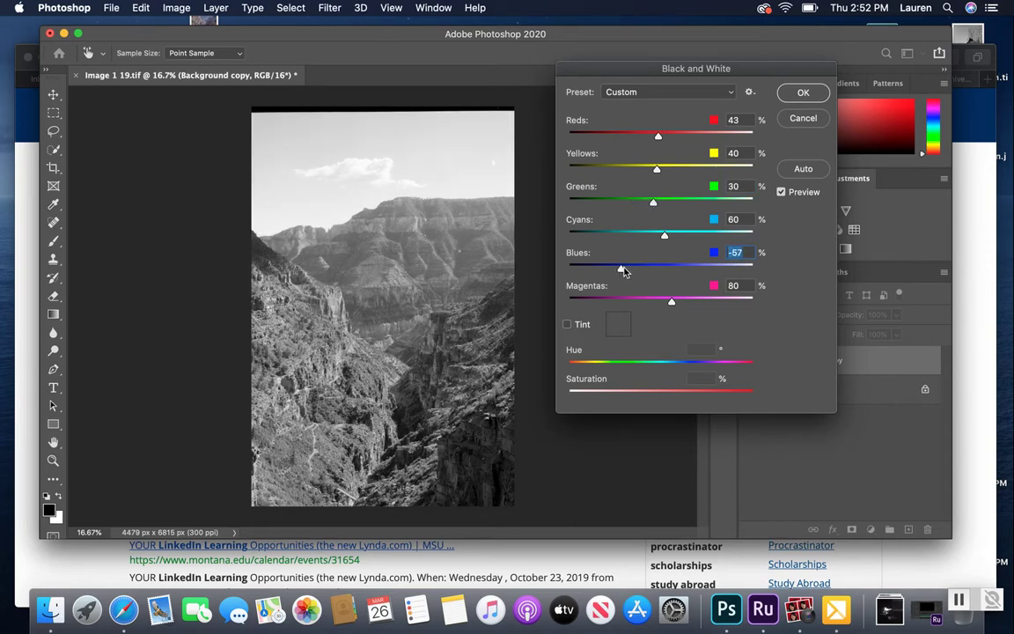
{"action": "left_click_drag", "start_coordinate": [665, 235], "coordinate": [654, 236]}
{"action": "left_click", "coordinate": [802, 93]}
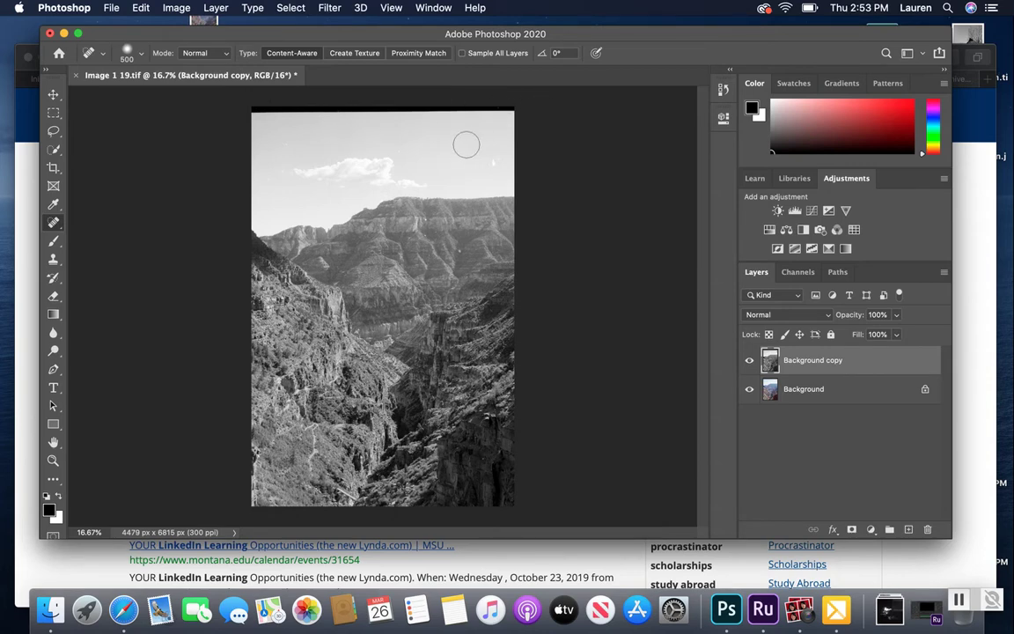
- Scroll across the black-and-white canyon photo to spot-check it, then choose the Crop tool
{"action": "scroll", "coordinate": [467, 147], "scroll_direction": "up", "scroll_amount": 3}
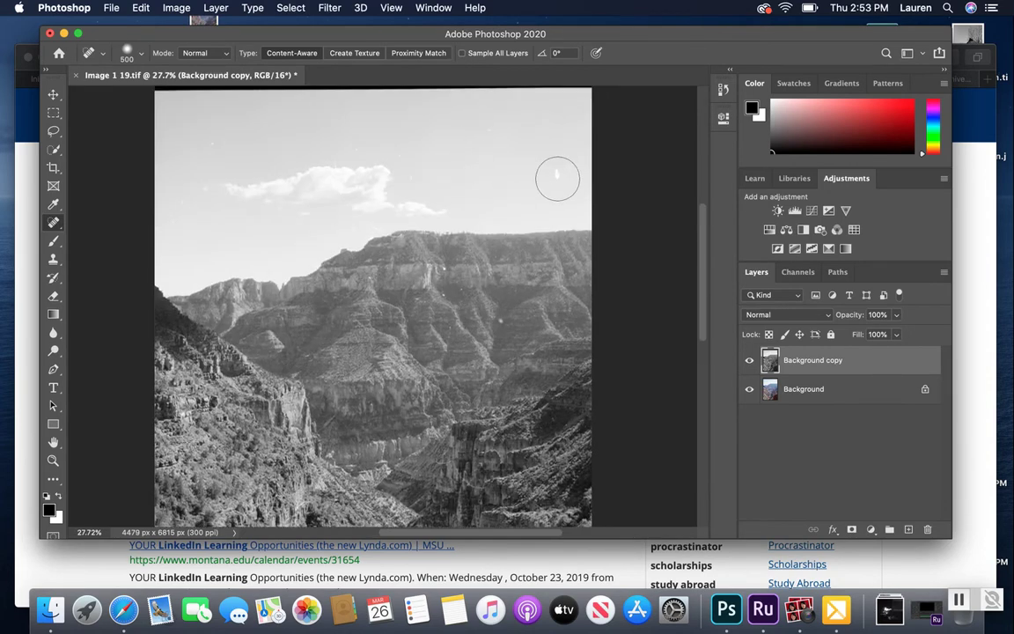
{"action": "scroll", "coordinate": [478, 214], "scroll_direction": "up", "scroll_amount": 1}
{"action": "scroll", "coordinate": [478, 214], "scroll_direction": "up", "scroll_amount": 2}
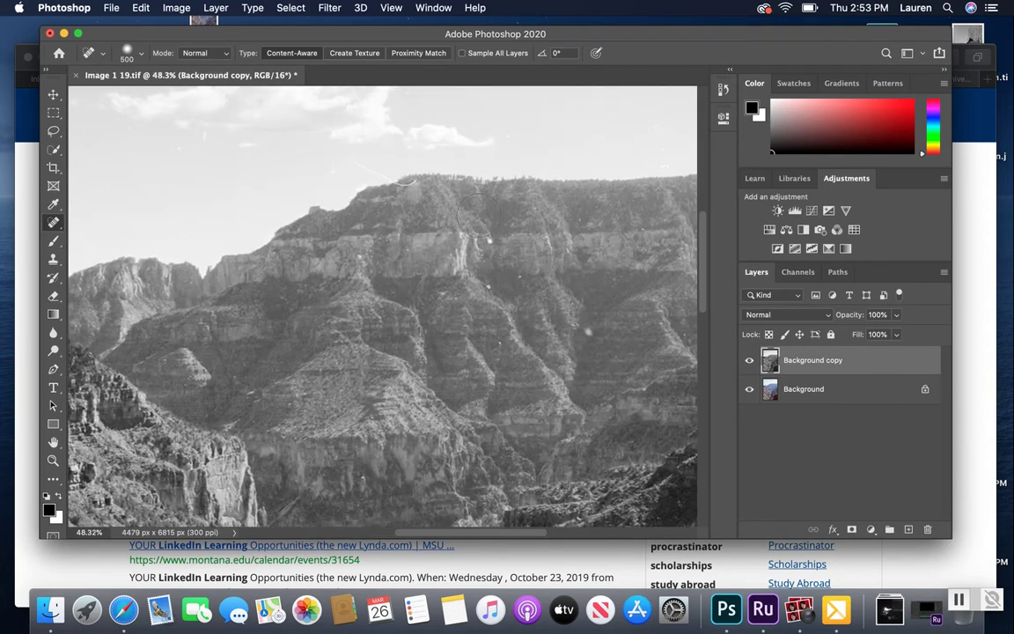
{"action": "scroll", "coordinate": [447, 309], "scroll_direction": "up", "scroll_amount": 1}
{"action": "scroll", "coordinate": [446, 308], "scroll_direction": "down", "scroll_amount": 3}
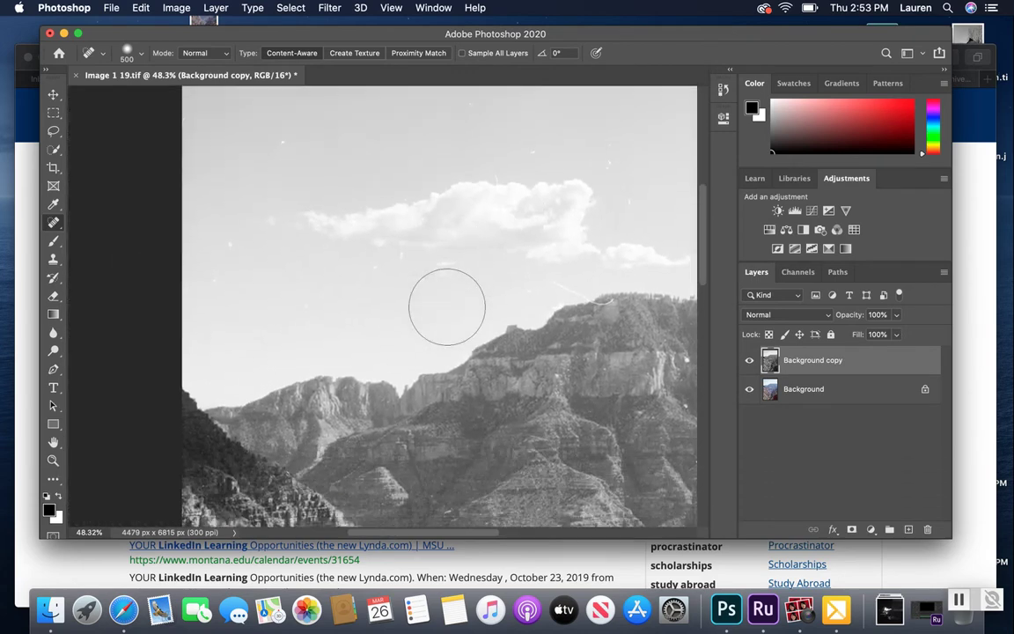
{"action": "scroll", "coordinate": [446, 308], "scroll_direction": "right", "scroll_amount": 3}
{"action": "scroll", "coordinate": [446, 302], "scroll_direction": "down", "scroll_amount": 2}
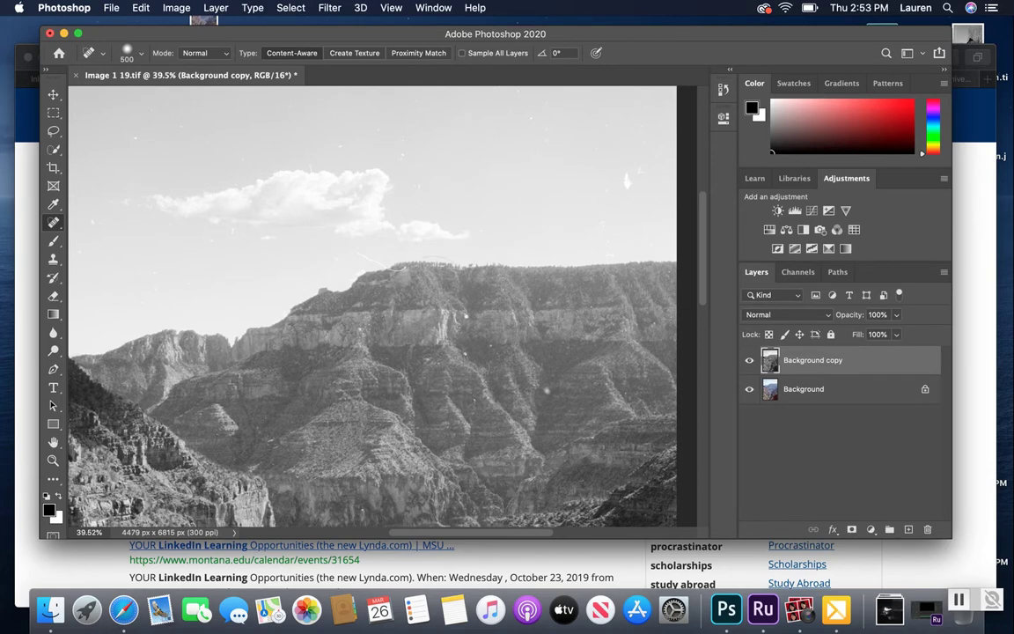
{"action": "scroll", "coordinate": [409, 231], "scroll_direction": "down", "scroll_amount": 1}
{"action": "scroll", "coordinate": [412, 243], "scroll_direction": "up", "scroll_amount": 3}
{"action": "scroll", "coordinate": [412, 243], "scroll_direction": "left", "scroll_amount": 3}
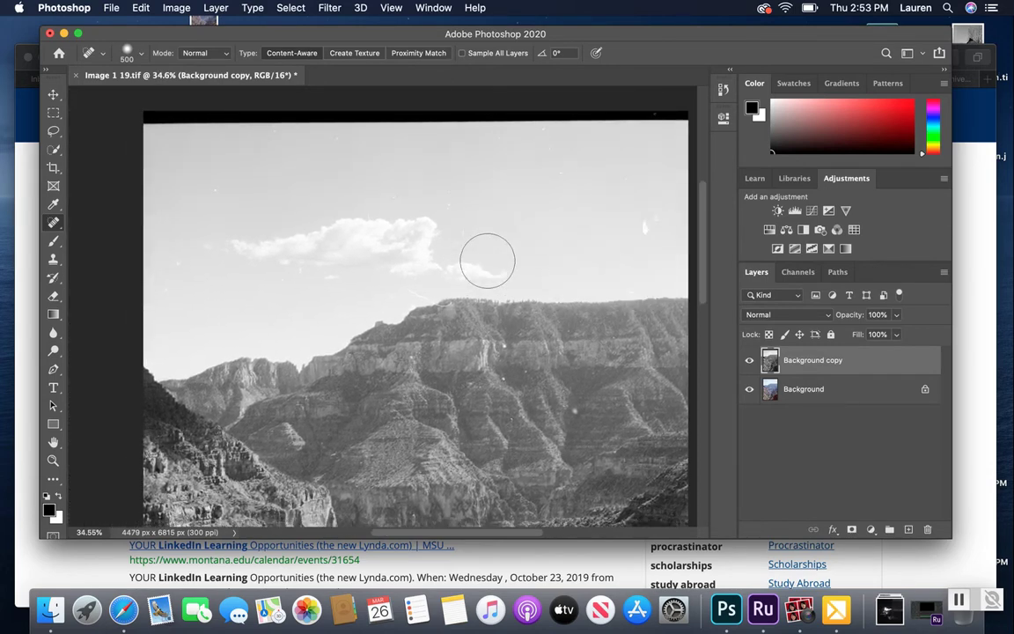
{"action": "scroll", "coordinate": [487, 261], "scroll_direction": "down", "scroll_amount": 3}
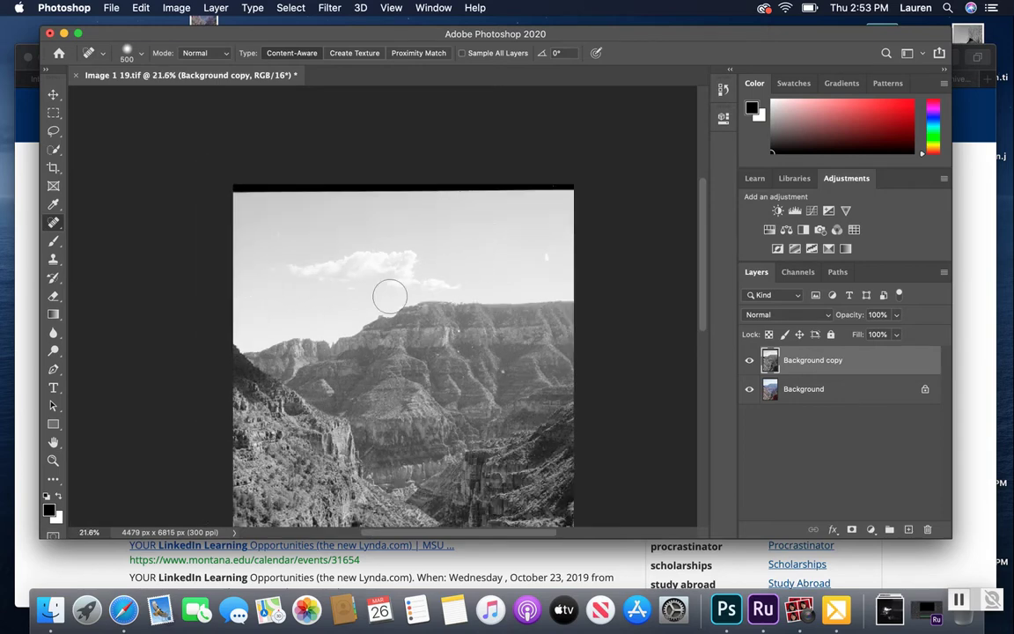
{"action": "scroll", "coordinate": [390, 294], "scroll_direction": "down", "scroll_amount": 2}
{"action": "scroll", "coordinate": [354, 258], "scroll_direction": "up", "scroll_amount": 2}
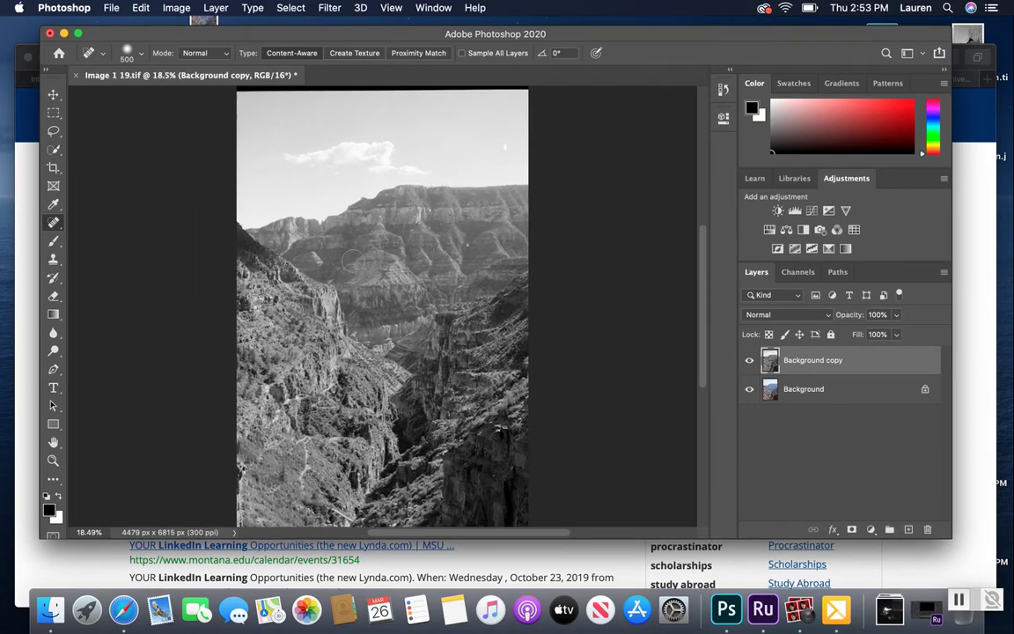
{"action": "left_click", "coordinate": [53, 168]}
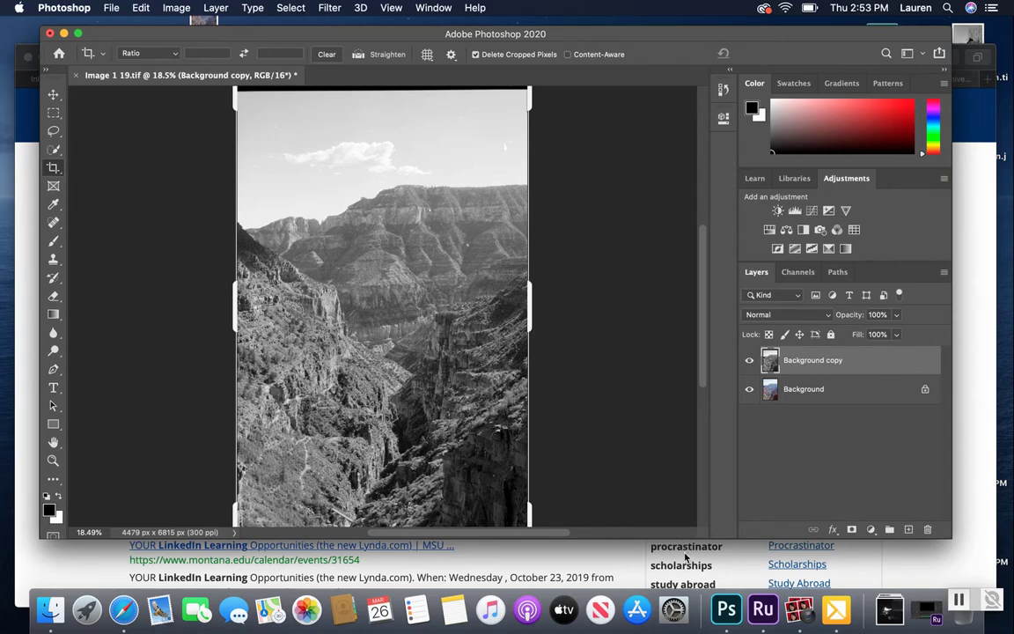
- Zoom out to the whole photo and nudge the top crop edge to start a preview
{"action": "key", "text": "super+minus"}
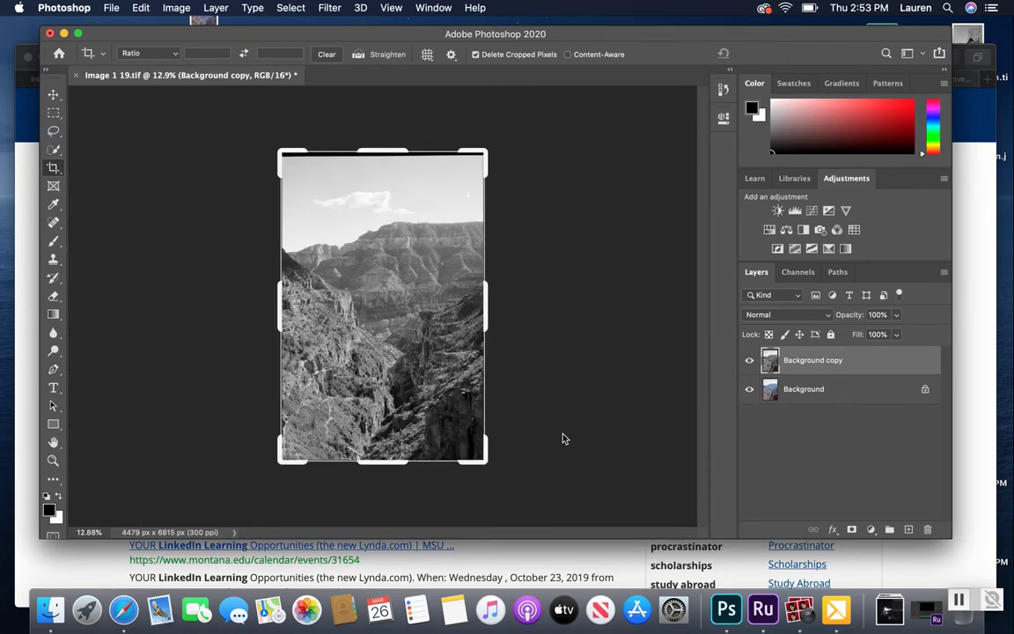
{"action": "scroll", "coordinate": [562, 434], "scroll_direction": "up", "scroll_amount": 2}
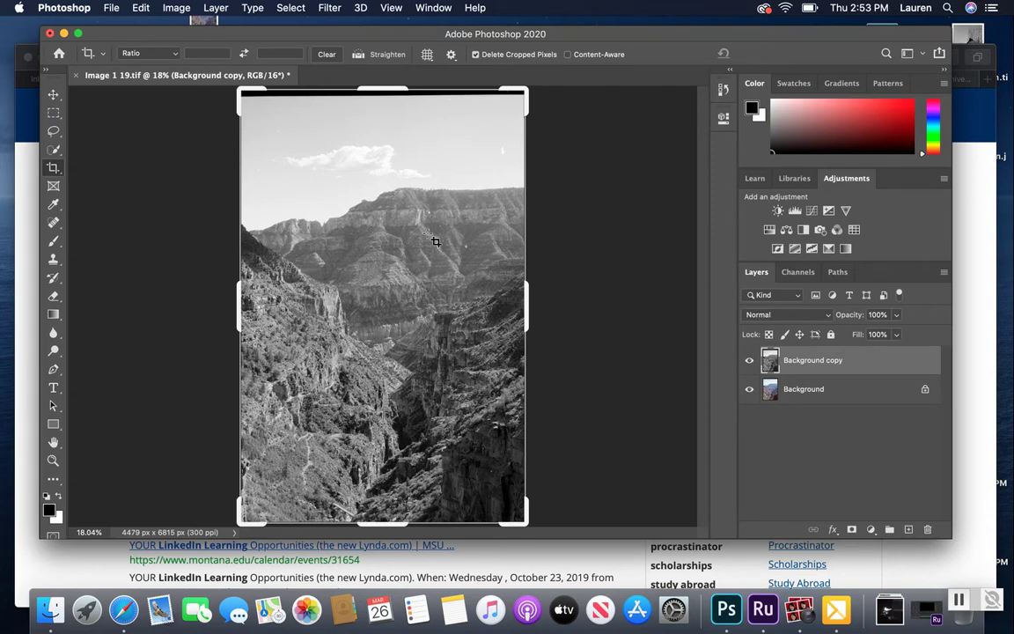
{"action": "left_click", "coordinate": [385, 90]}
{"action": "left_click_drag", "start_coordinate": [384, 90], "coordinate": [425, 91]}
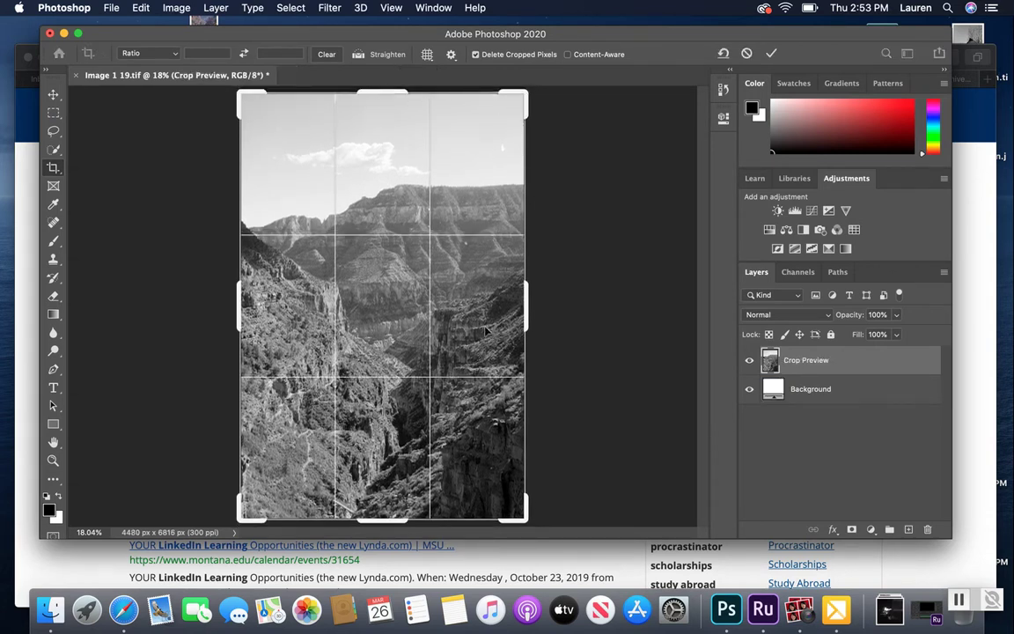
{"action": "left_click", "coordinate": [127, 58]}
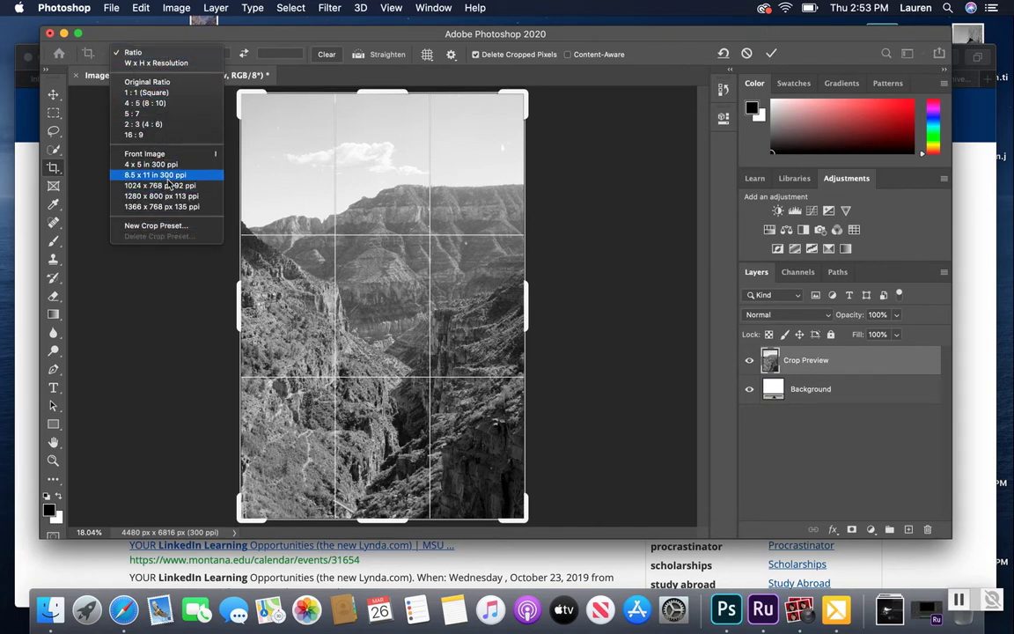
- Try the 1:1 and Original Ratio presets, then set a W x H x Resolution crop of 8 x 10
{"action": "left_click", "coordinate": [163, 93]}
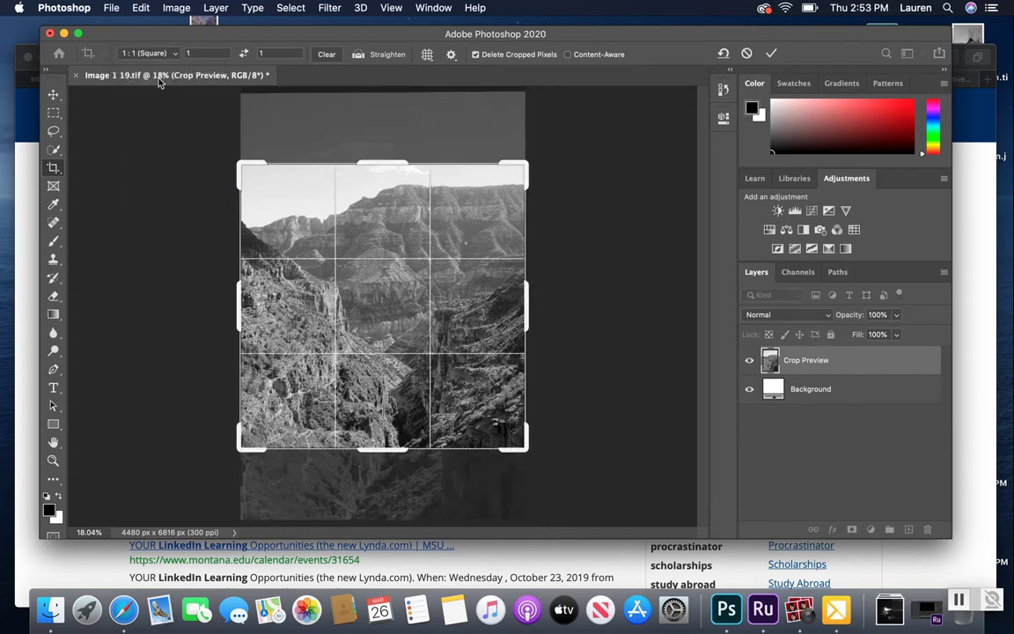
{"action": "left_click", "coordinate": [142, 53]}
{"action": "left_click", "coordinate": [141, 41]}
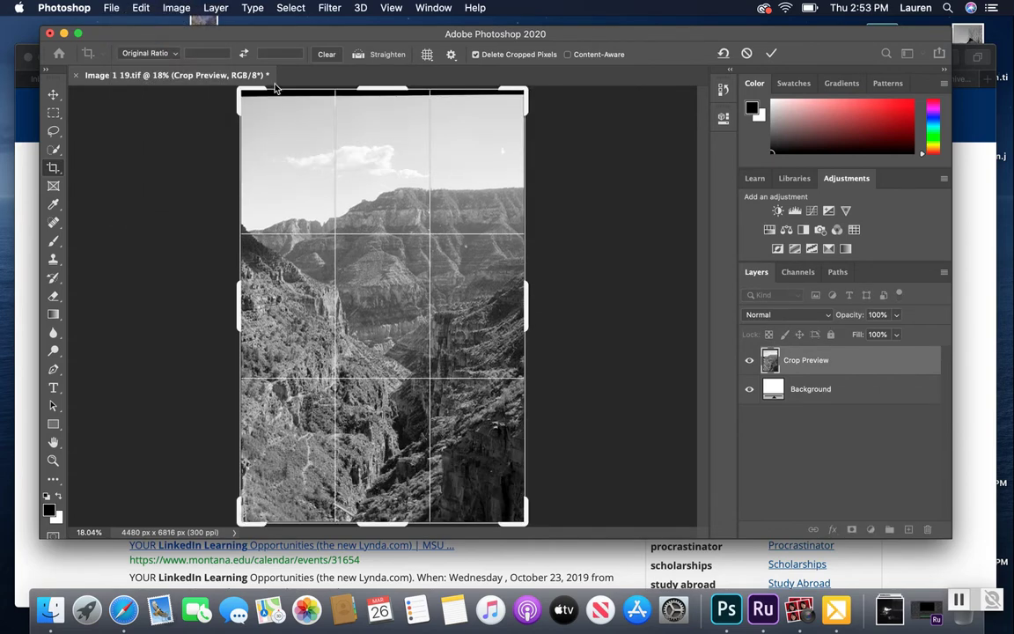
{"action": "left_click", "coordinate": [143, 55]}
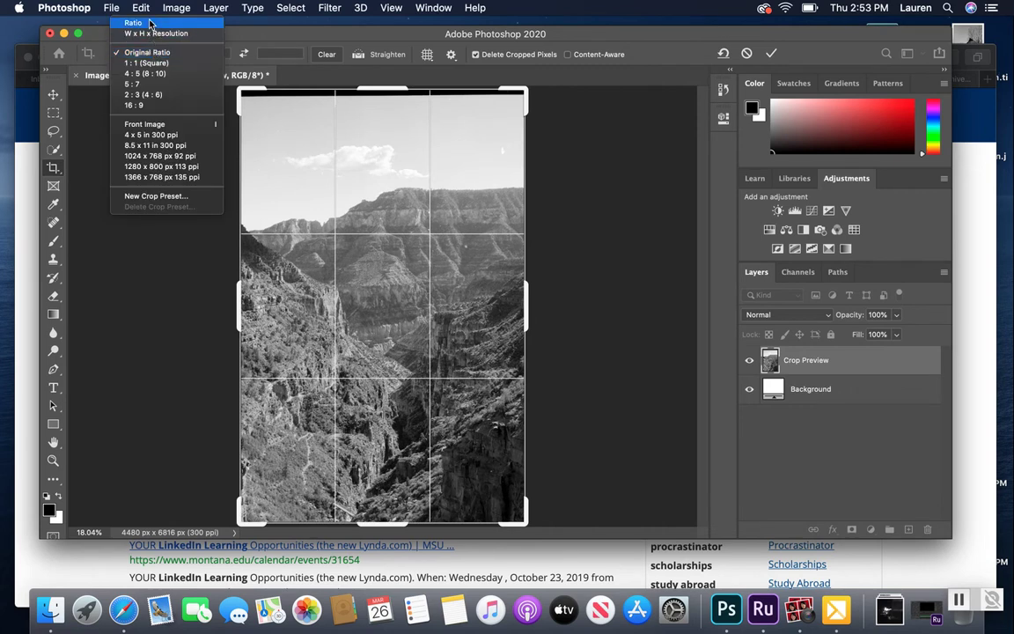
{"action": "left_click", "coordinate": [154, 34]}
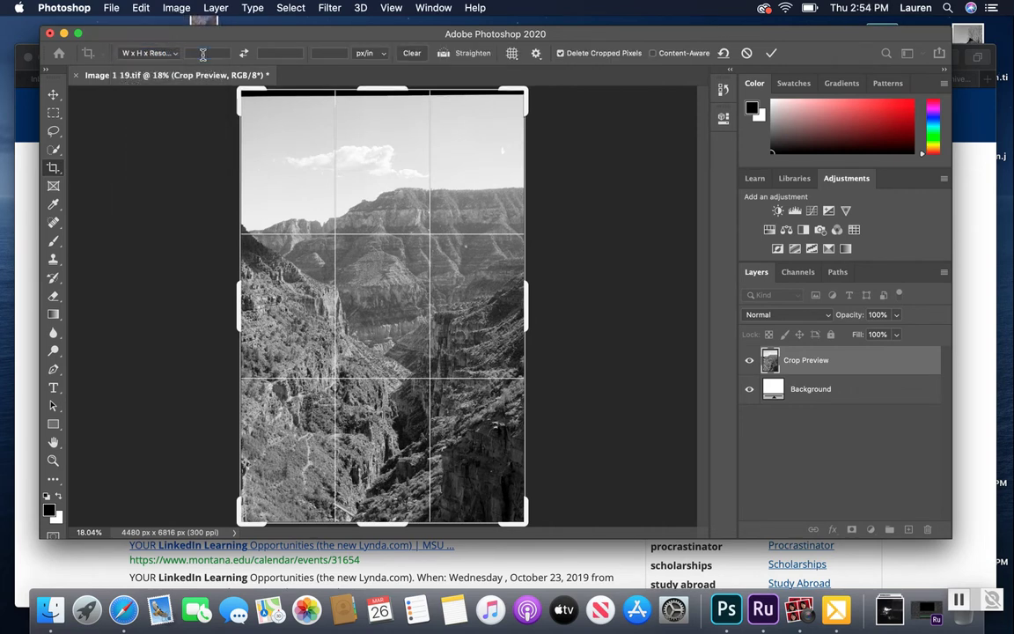
{"action": "left_click", "coordinate": [204, 54]}
{"action": "key", "text": "Tab"}
{"action": "type", "text": "8"}
{"action": "left_click", "coordinate": [283, 50]}
{"action": "type", "text": "10"}
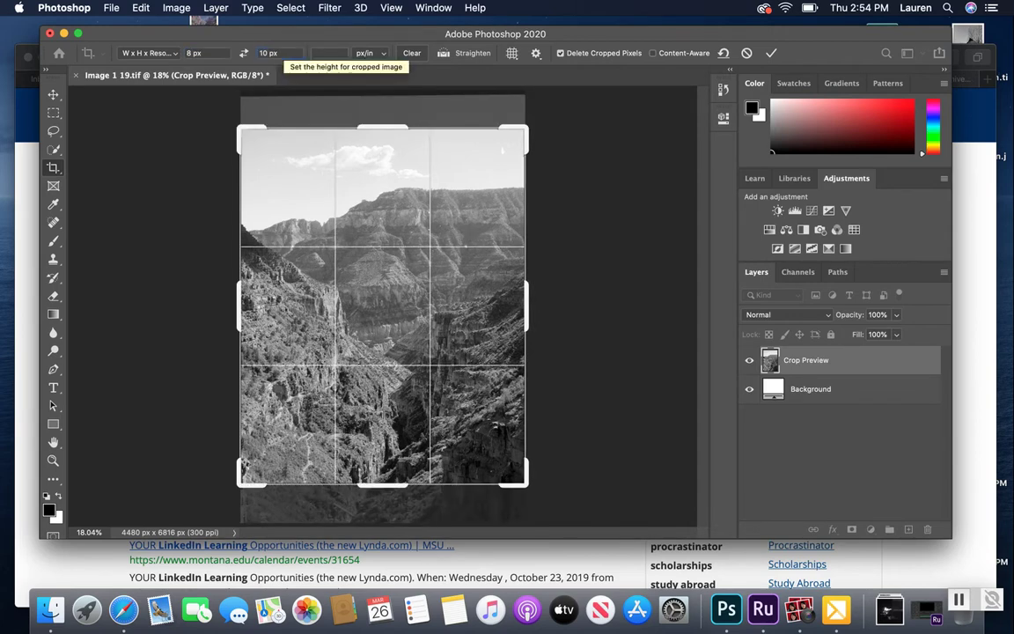
- Switch back to Original Ratio, then reapply 8 x 10 and stretch the crop box taller
{"action": "left_click", "coordinate": [143, 53]}
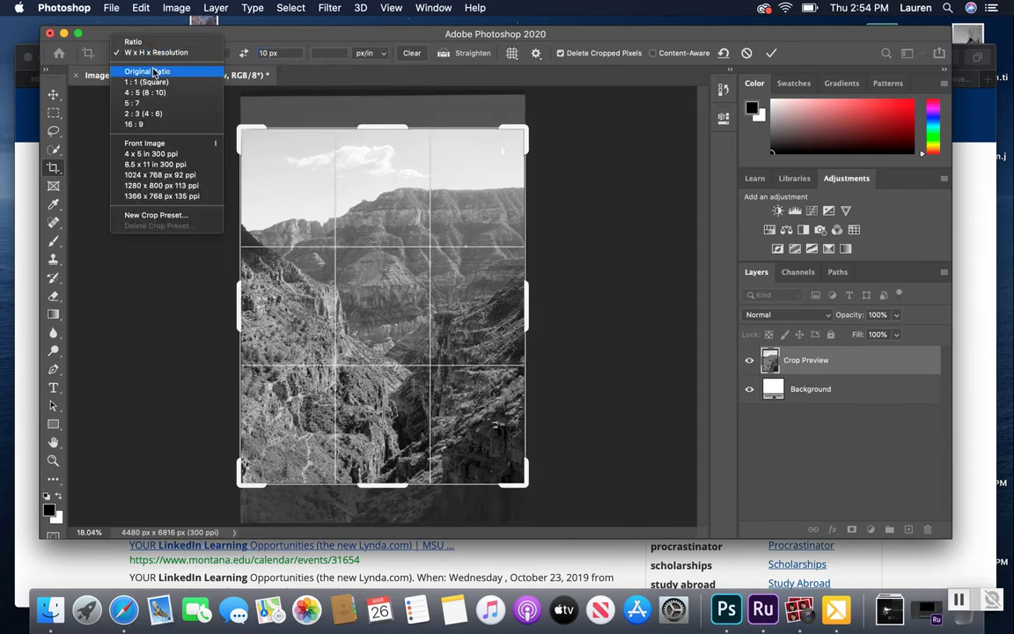
{"action": "left_click", "coordinate": [148, 69]}
{"action": "left_click_drag", "start_coordinate": [380, 89], "coordinate": [378, 93]}
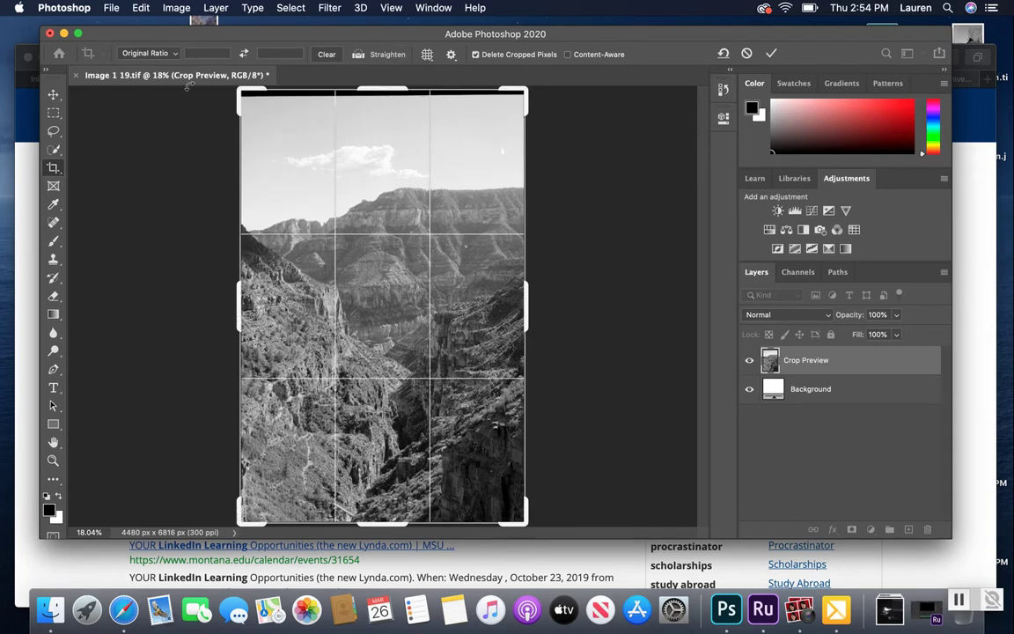
{"action": "left_click", "coordinate": [134, 53]}
{"action": "left_click", "coordinate": [140, 31]}
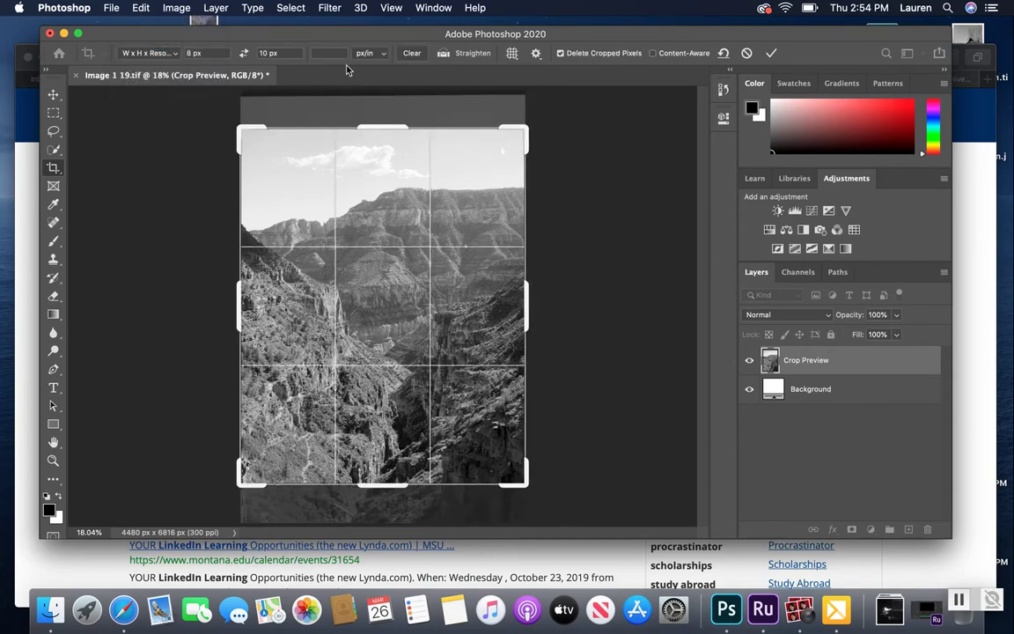
{"action": "left_click_drag", "start_coordinate": [384, 125], "coordinate": [395, 111]}
- Clear the fixed ratio, align the crop edges with the photo, and commit the 4479 × 6706 px crop
{"action": "left_click", "coordinate": [412, 54]}
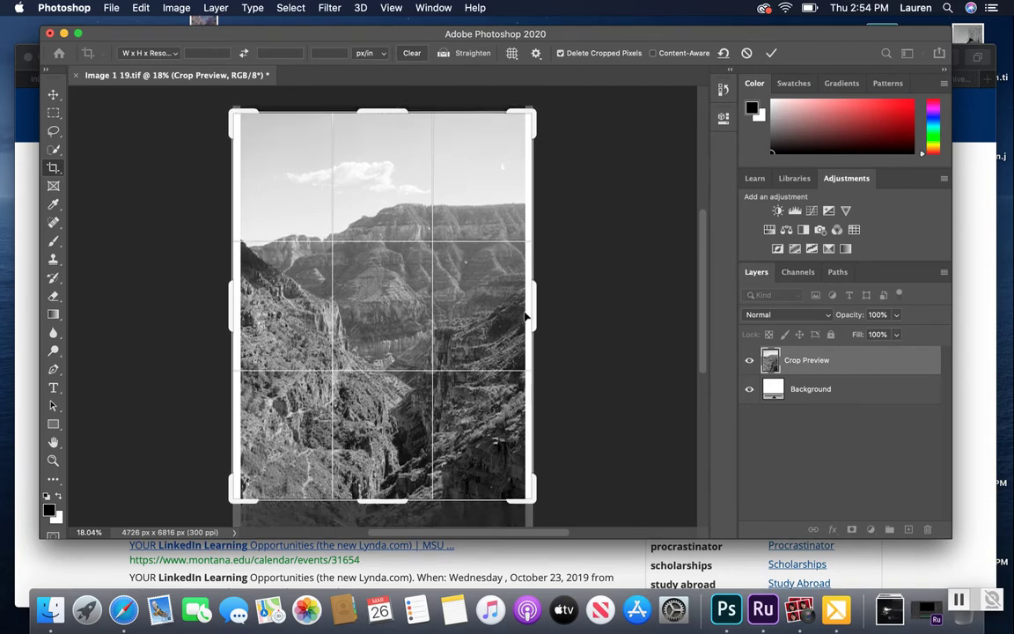
{"action": "left_click_drag", "start_coordinate": [532, 312], "coordinate": [530, 314]}
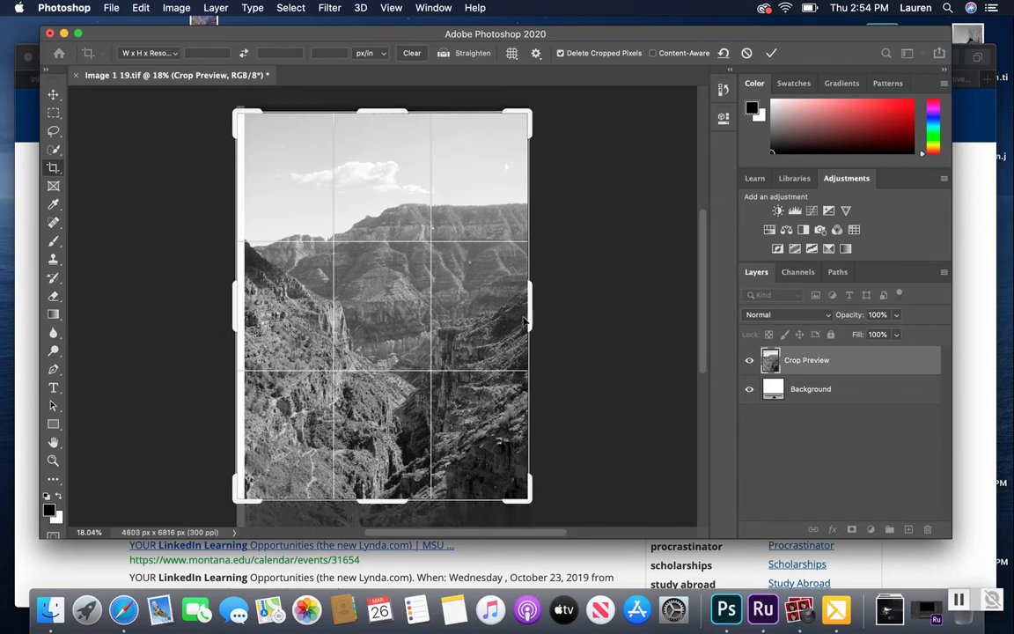
{"action": "scroll", "coordinate": [421, 410], "scroll_direction": "down", "scroll_amount": 5}
{"action": "left_click_drag", "start_coordinate": [381, 391], "coordinate": [384, 413]}
{"action": "left_click_drag", "start_coordinate": [236, 302], "coordinate": [239, 301]}
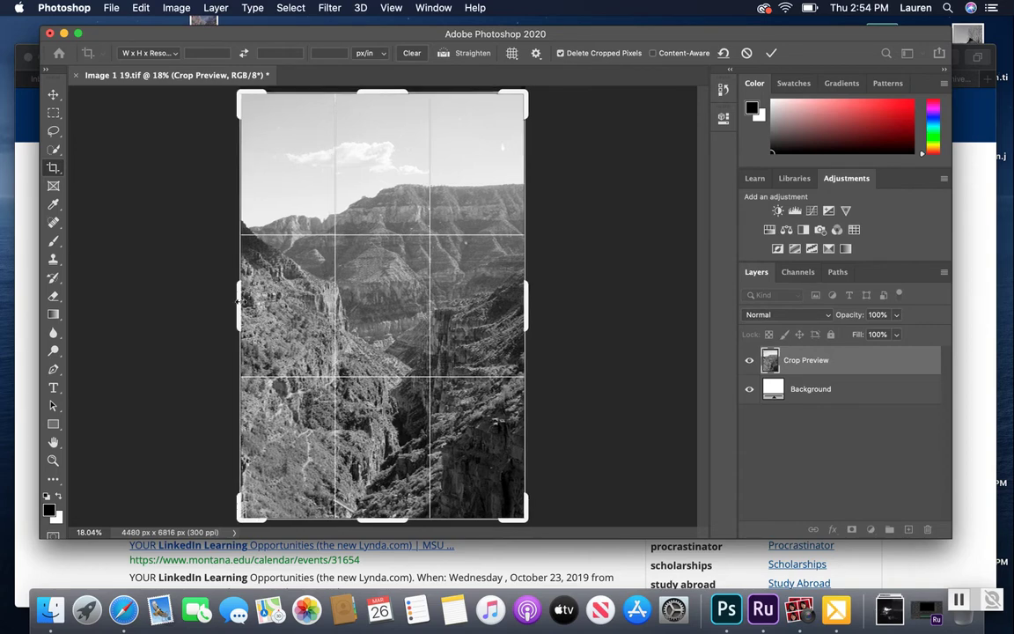
{"action": "left_click", "coordinate": [772, 53]}
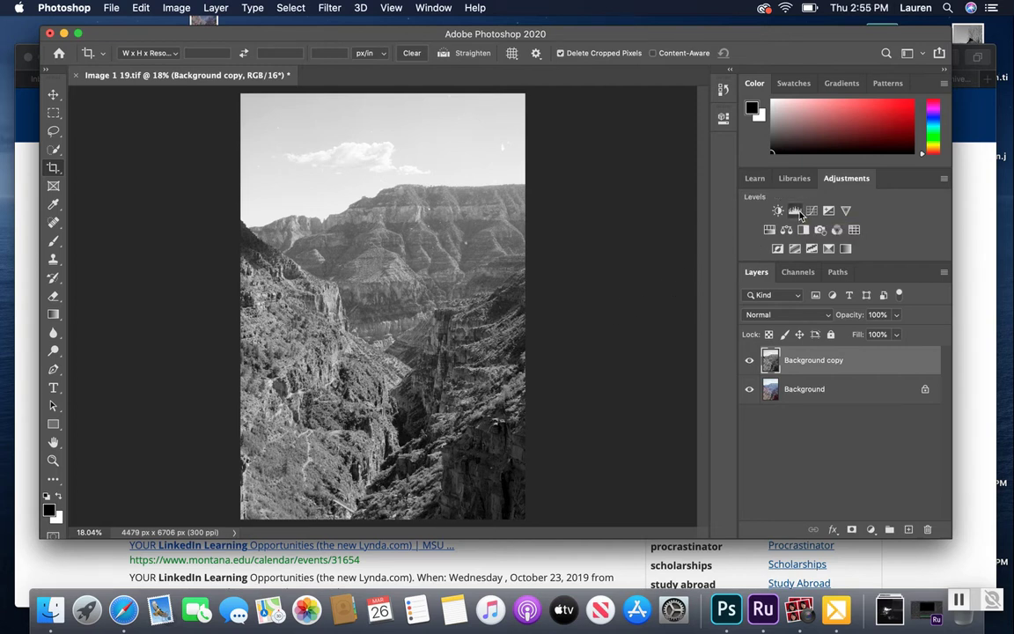
- Add a Levels adjustment layer above the black-and-white Background copy layer
{"action": "left_click", "coordinate": [797, 212]}
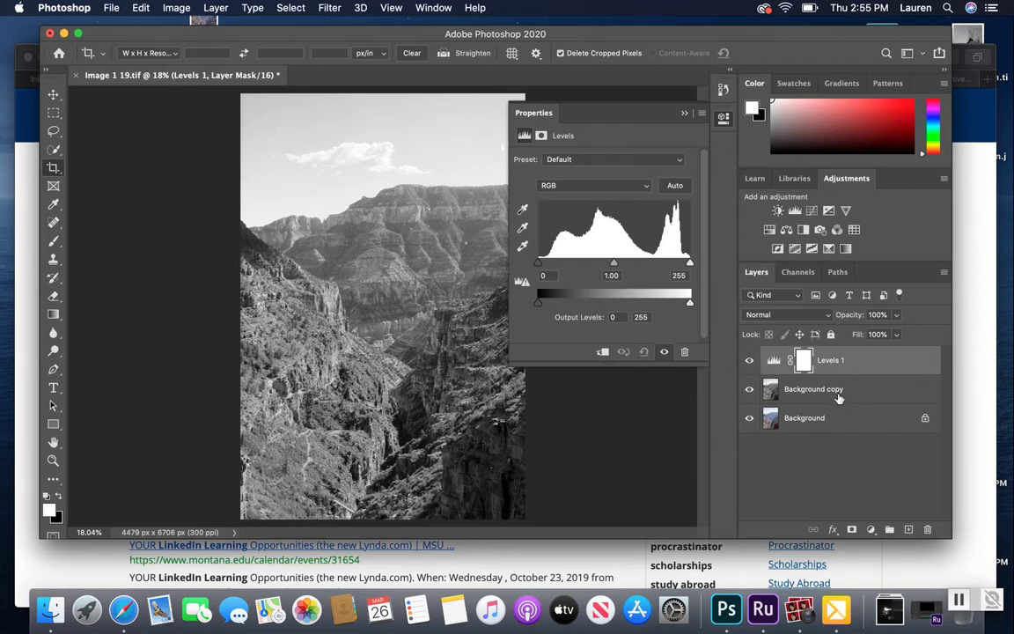
{"action": "left_click", "coordinate": [782, 394]}
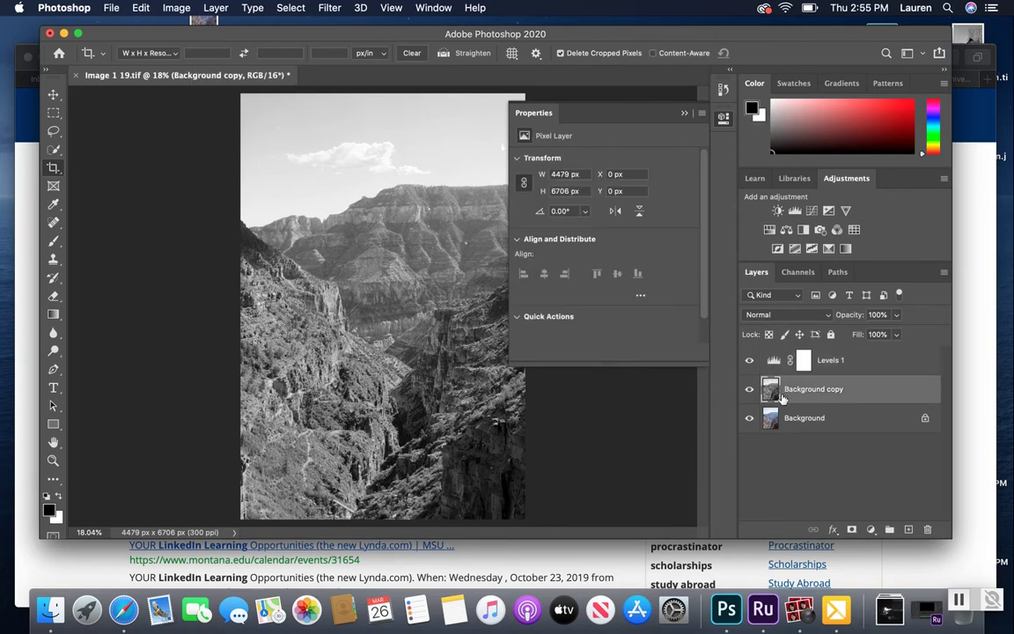
{"action": "left_click", "coordinate": [839, 360]}
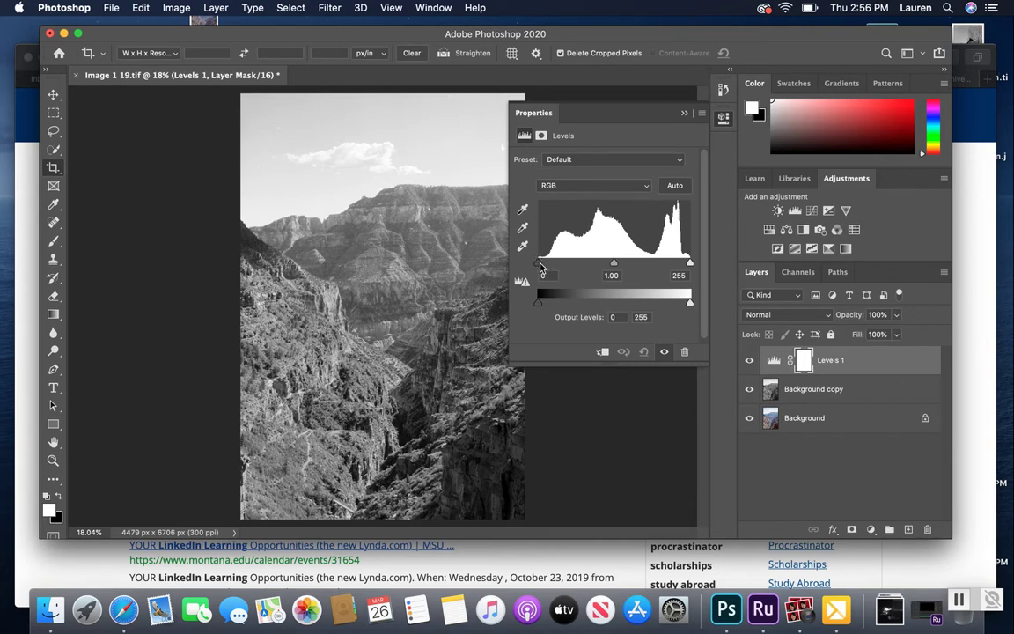
- Return the Levels 1 black point to about 1, set the white point to 247, and close the settings
{"action": "left_click_drag", "start_coordinate": [539, 263], "coordinate": [563, 267]}
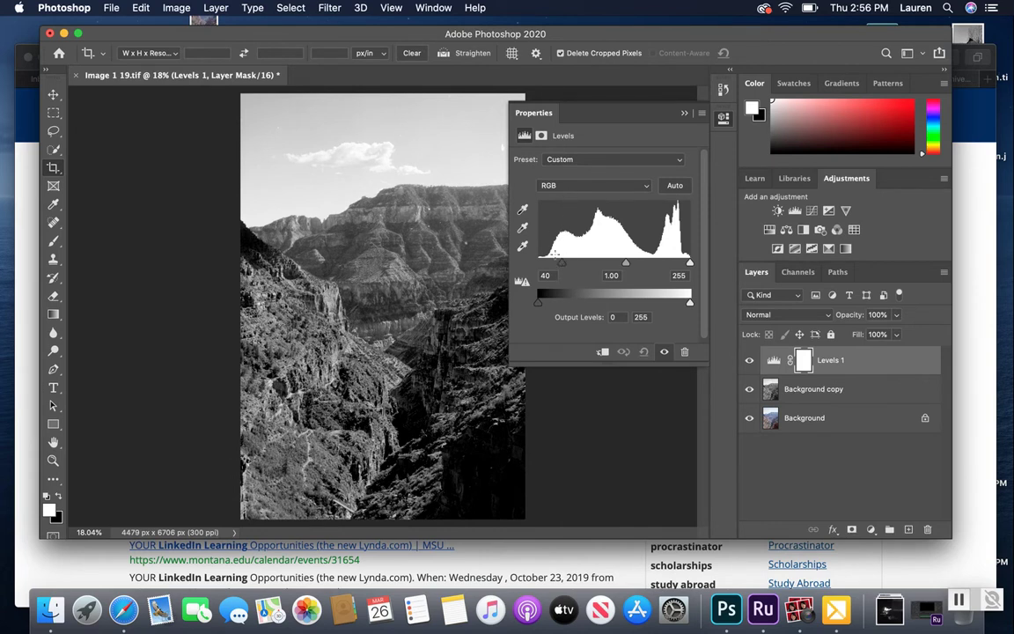
{"action": "left_click_drag", "start_coordinate": [563, 266], "coordinate": [540, 265]}
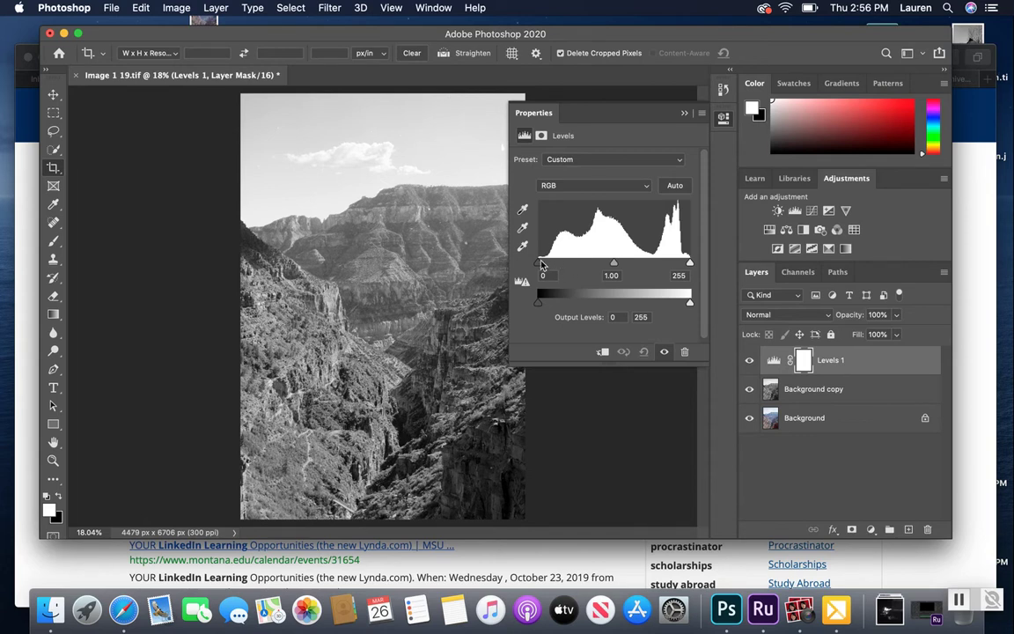
{"action": "left_click_drag", "start_coordinate": [615, 268], "coordinate": [612, 269]}
{"action": "left_click_drag", "start_coordinate": [691, 267], "coordinate": [692, 269]}
{"action": "left_click", "coordinate": [684, 115]}
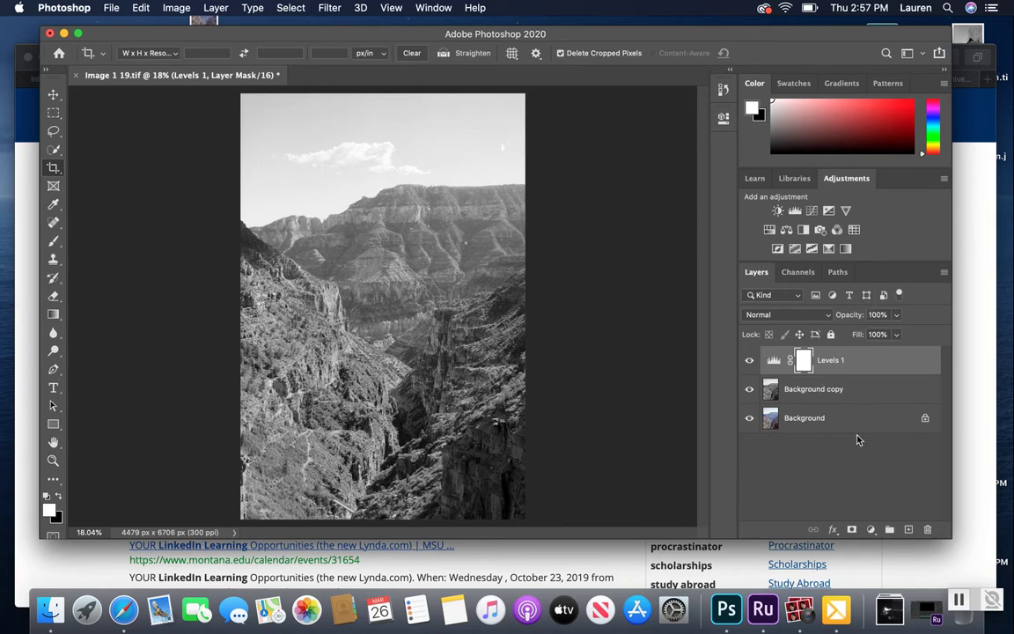
- Add a Threshold adjustment layer on top and lower its level to 1, leaving only dark specks
{"action": "left_click", "coordinate": [871, 530]}
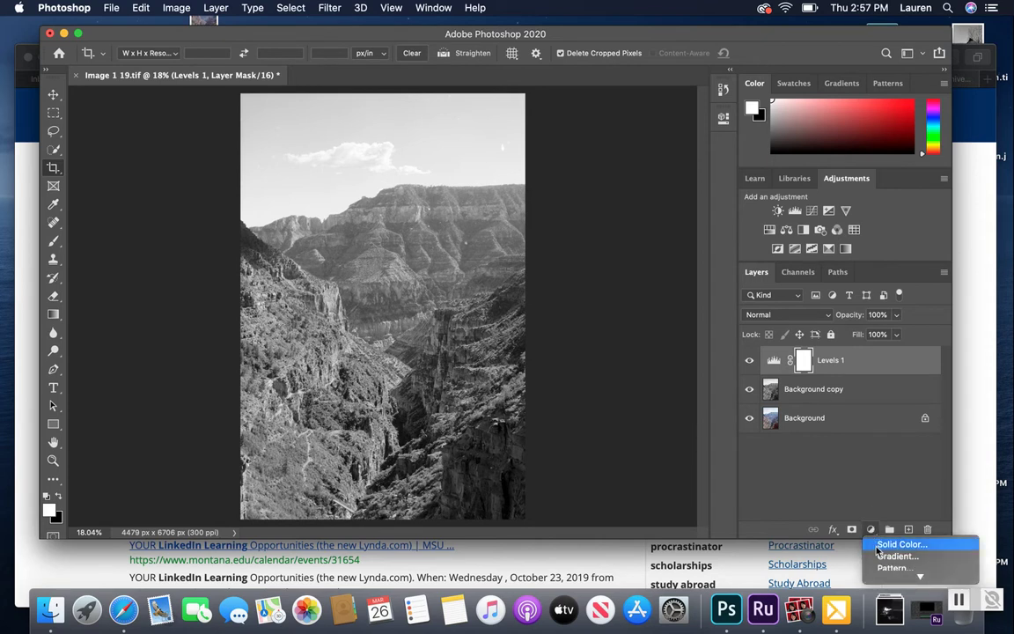
{"action": "mouse_move", "coordinate": [878, 596]}
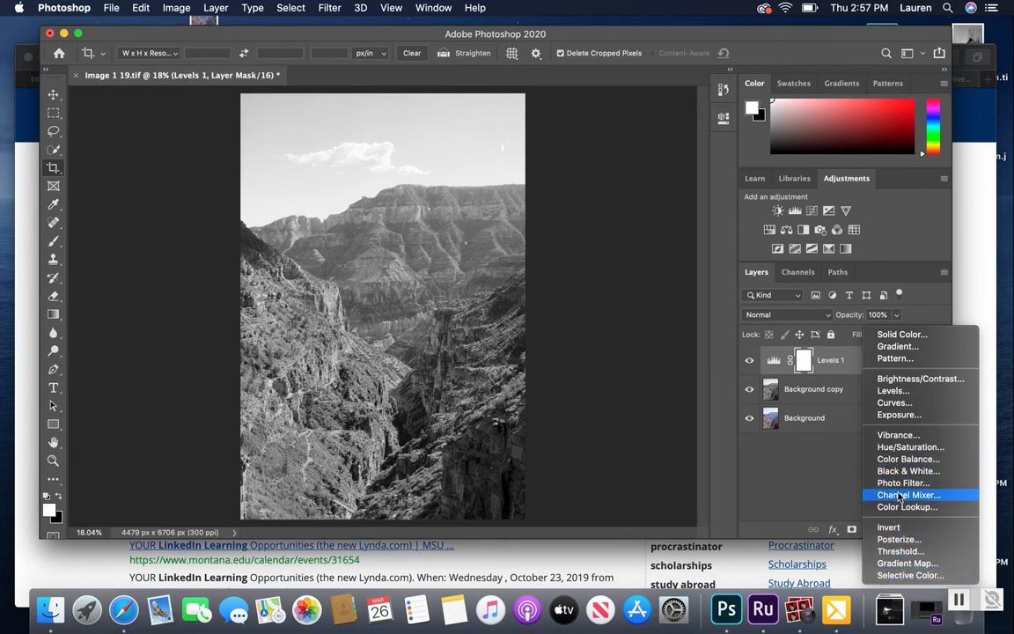
{"action": "left_click", "coordinate": [895, 552]}
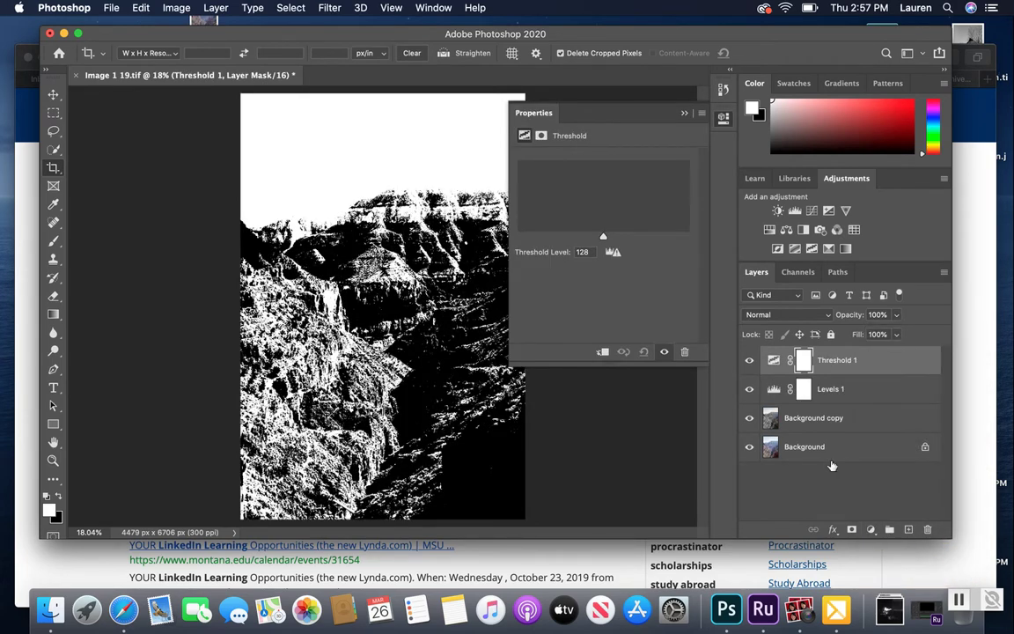
{"action": "left_click_drag", "start_coordinate": [599, 113], "coordinate": [681, 95]}
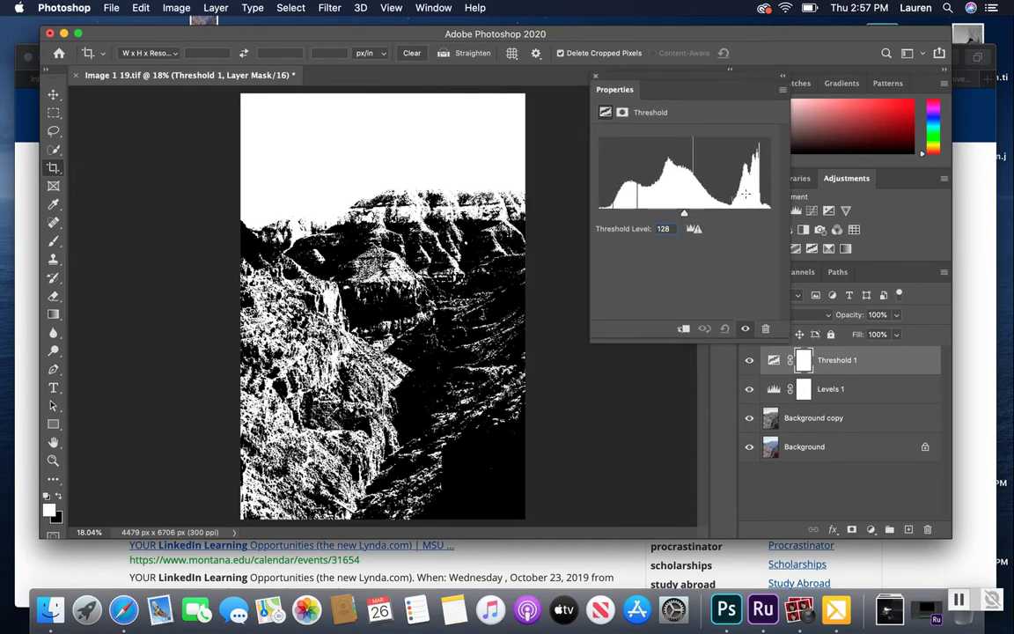
{"action": "left_click_drag", "start_coordinate": [683, 215], "coordinate": [598, 216]}
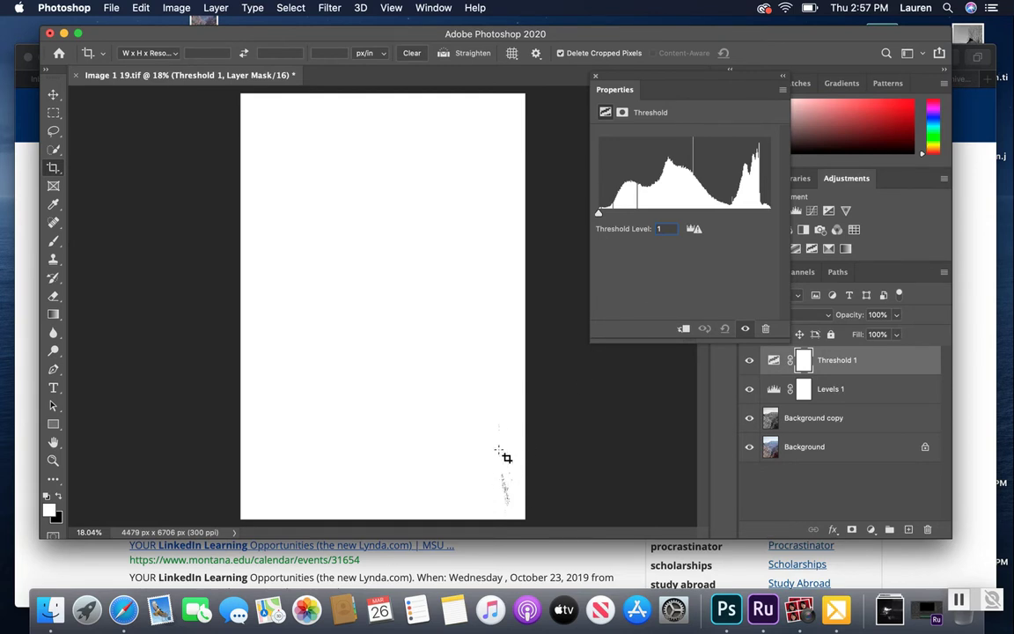
- Pick the Color Sampler Tool from the Eyedropper flyout to mark the remaining black specks
{"action": "scroll", "coordinate": [501, 402], "scroll_direction": "up", "scroll_amount": 3}
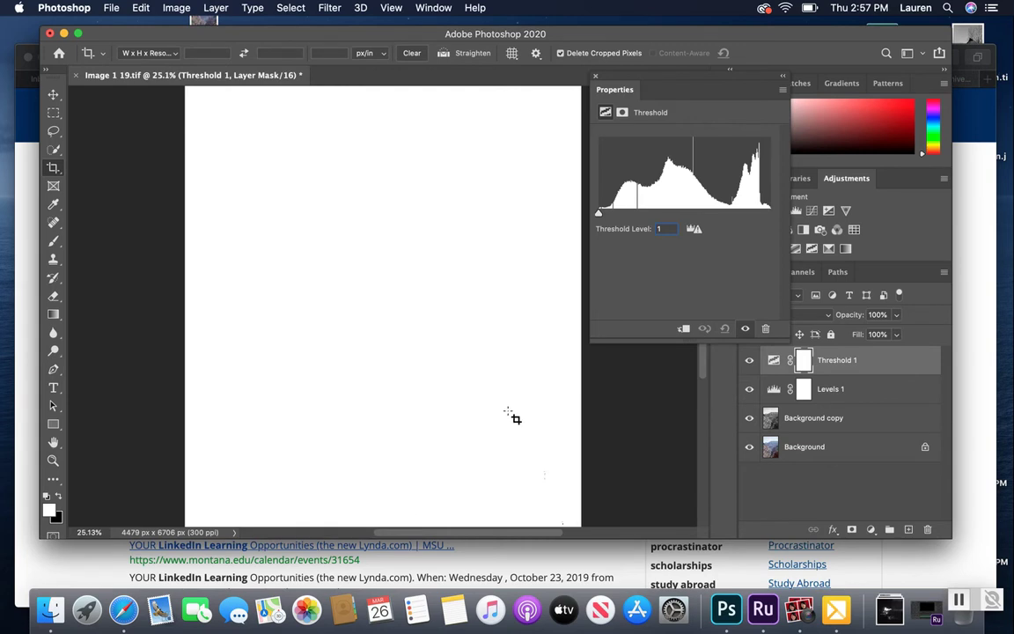
{"action": "scroll", "coordinate": [517, 422], "scroll_direction": "up", "scroll_amount": 2}
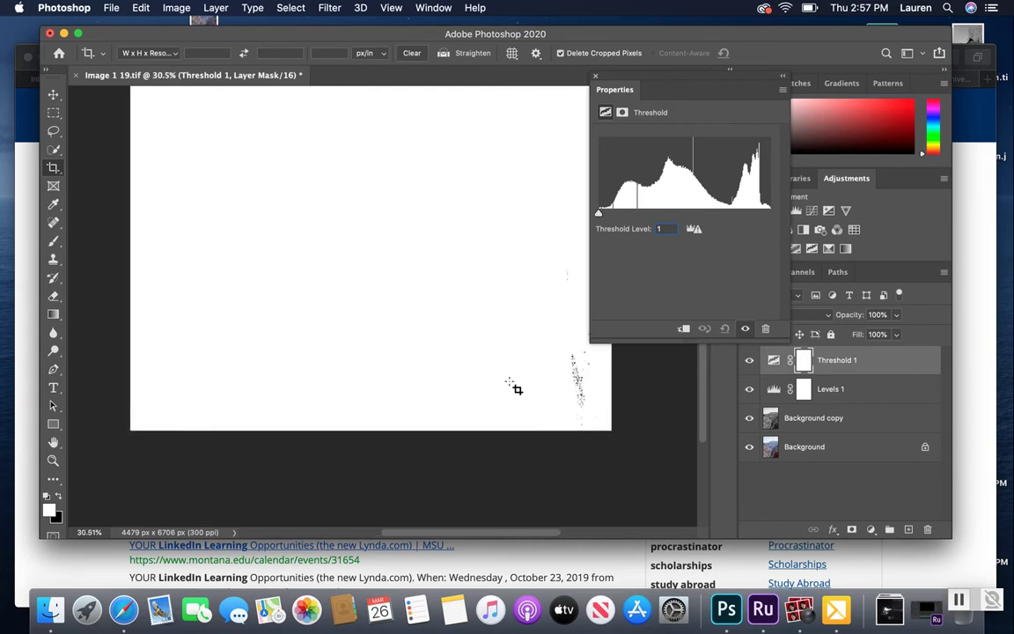
{"action": "scroll", "coordinate": [500, 291], "scroll_direction": "right", "scroll_amount": 3}
{"action": "scroll", "coordinate": [429, 356], "scroll_direction": "up", "scroll_amount": 8}
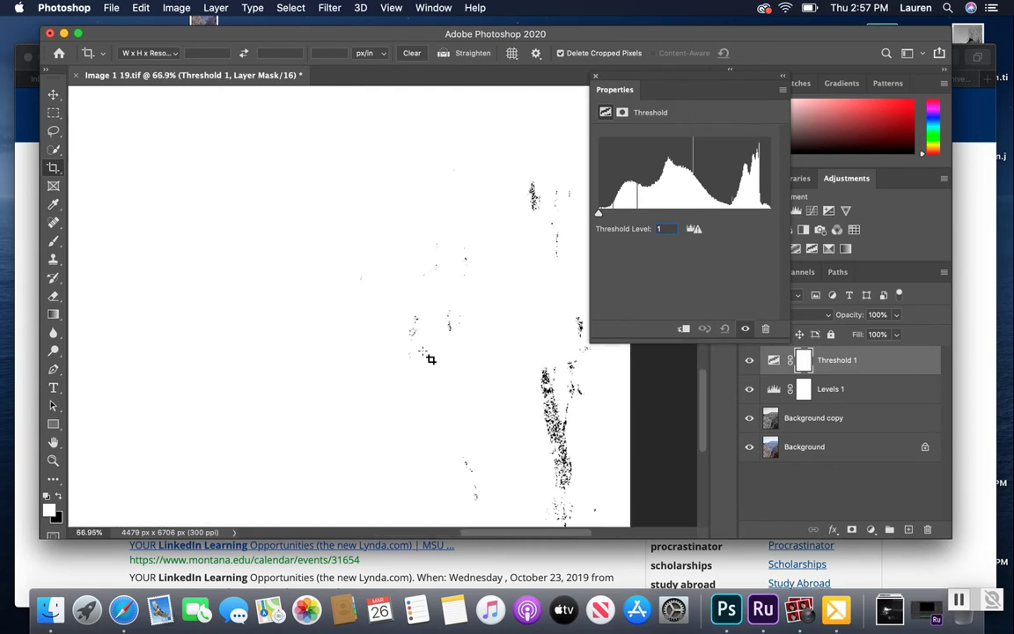
{"action": "scroll", "coordinate": [430, 355], "scroll_direction": "up", "scroll_amount": 3}
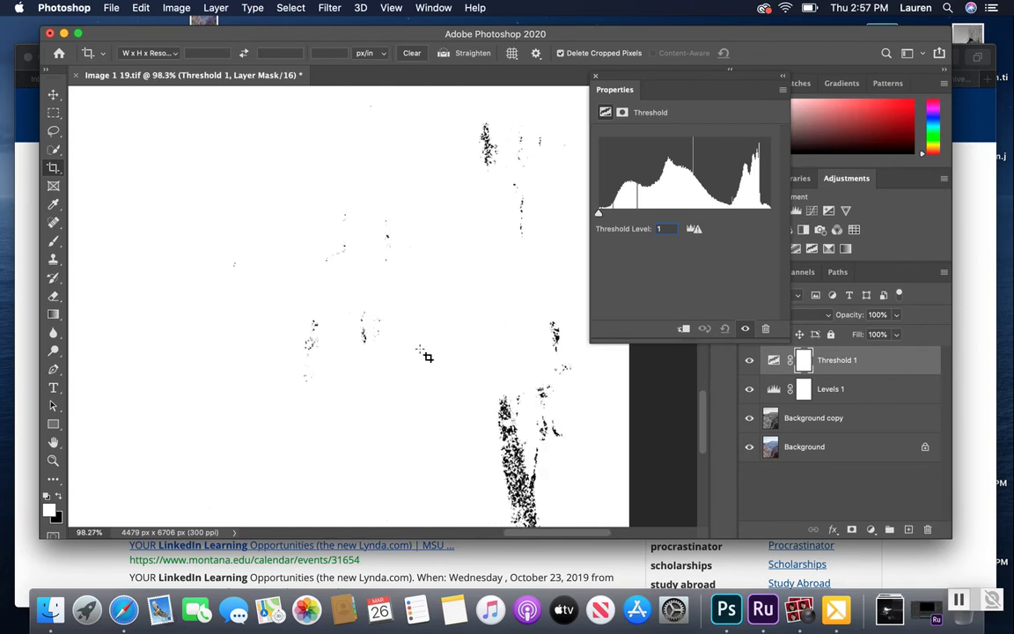
{"action": "scroll", "coordinate": [508, 348], "scroll_direction": "down", "scroll_amount": 3}
{"action": "scroll", "coordinate": [508, 347], "scroll_direction": "right", "scroll_amount": 1}
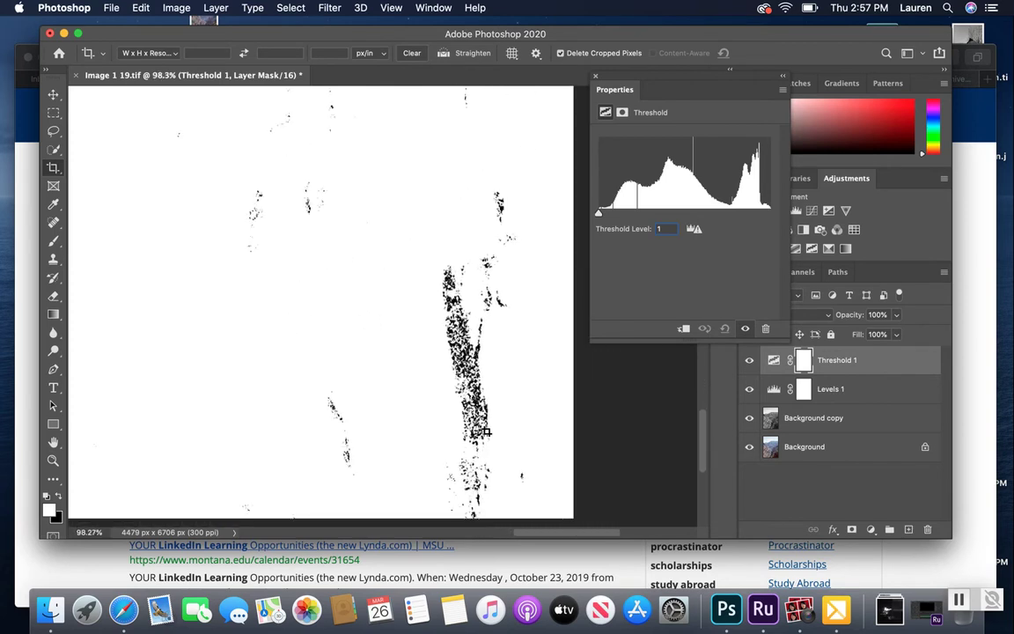
{"action": "left_click", "coordinate": [58, 211]}
{"action": "left_click", "coordinate": [58, 211]}
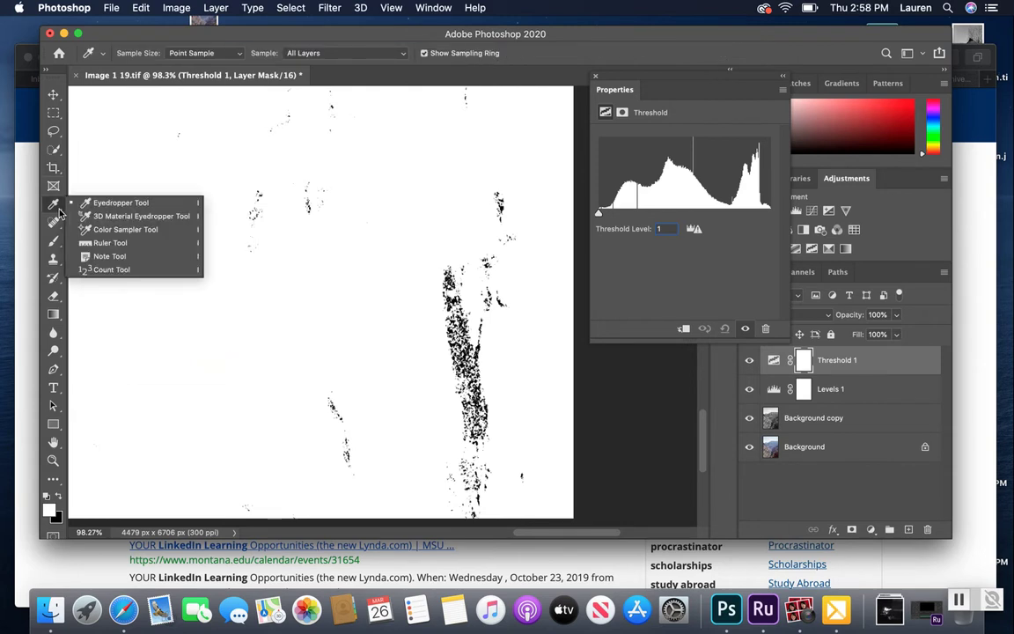
{"action": "left_click", "coordinate": [125, 230]}
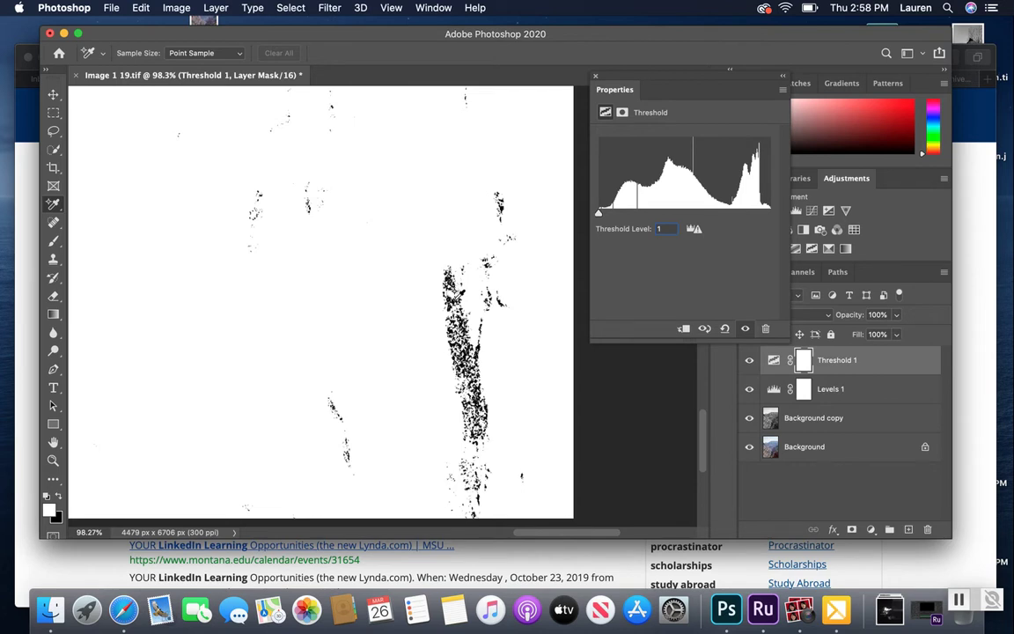
- Place sample point #1 on the darkest speck, delete Threshold 1, and add a Levels 2 layer
{"action": "left_click", "coordinate": [475, 493]}
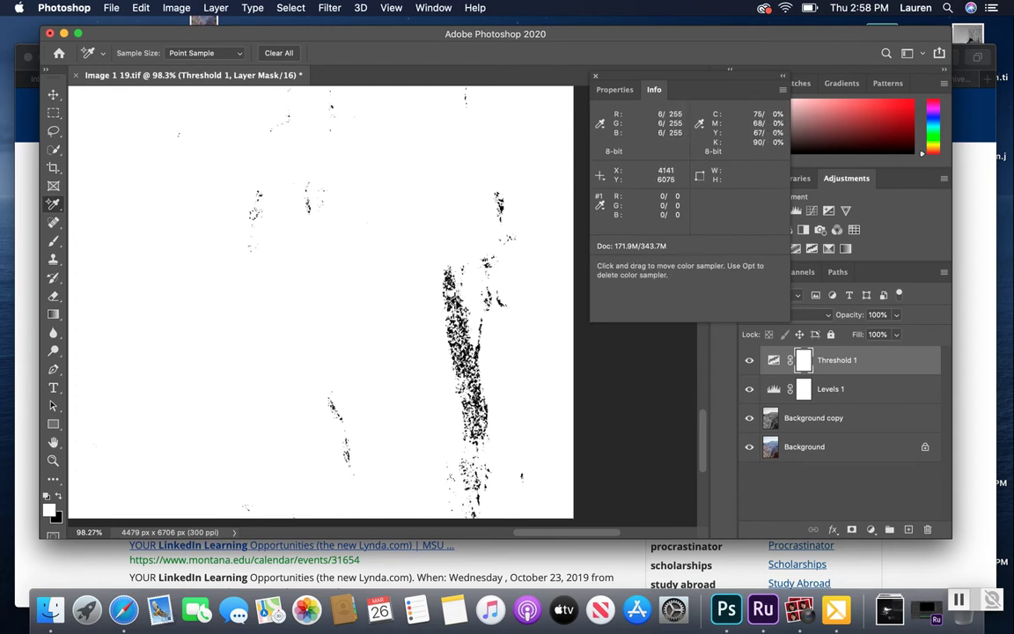
{"action": "left_click", "coordinate": [843, 368]}
{"action": "key", "text": "Delete"}
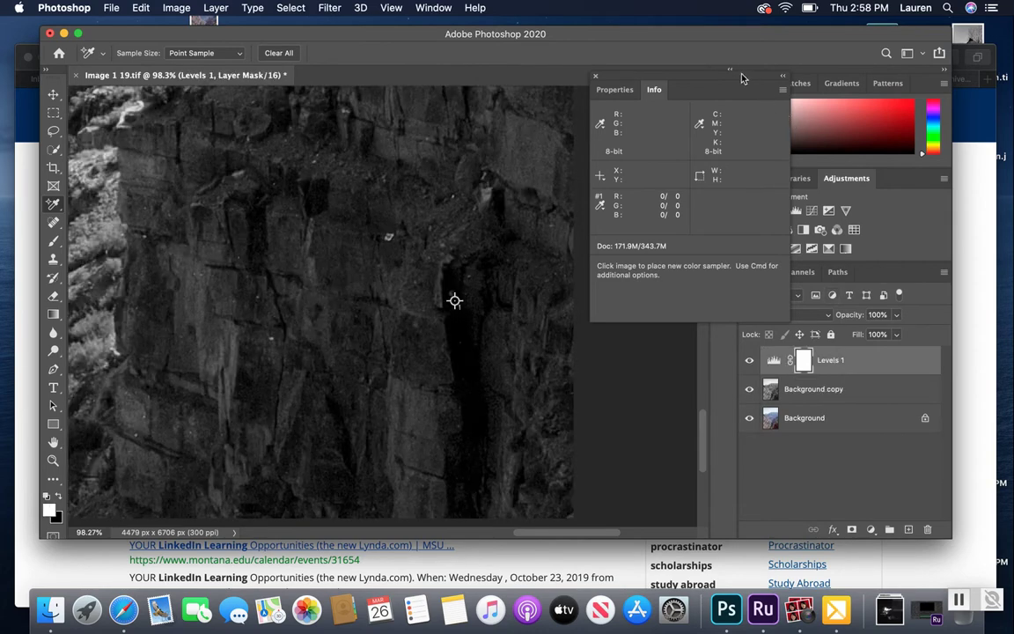
{"action": "left_click_drag", "start_coordinate": [743, 78], "coordinate": [646, 33]}
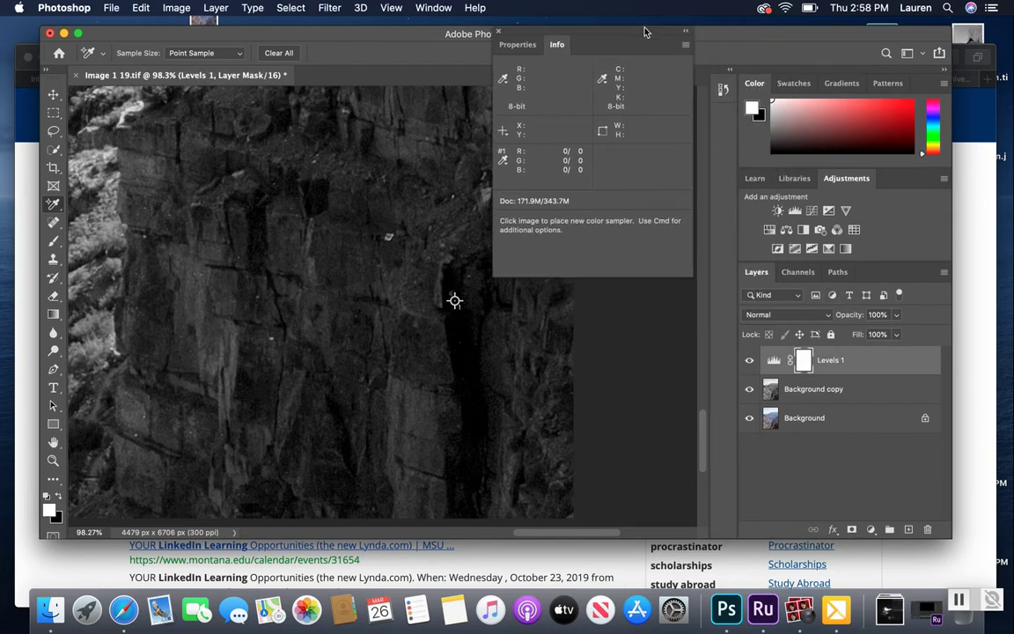
{"action": "left_click", "coordinate": [794, 212]}
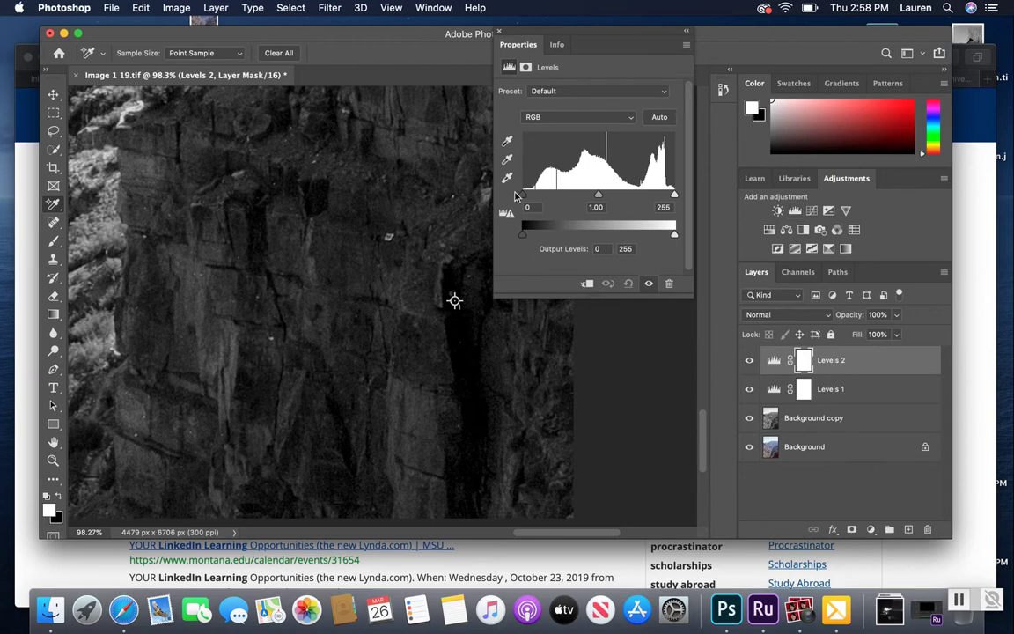
- Use the Levels 2 black-point eyedropper on a shadowed canyon spot
{"action": "left_click", "coordinate": [507, 144]}
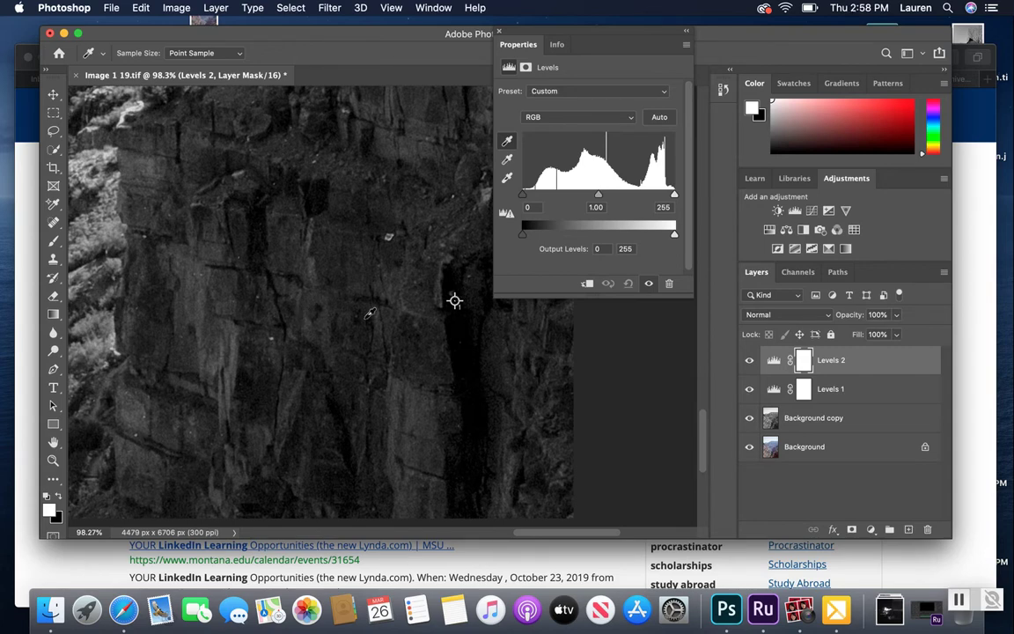
{"action": "scroll", "coordinate": [369, 314], "scroll_direction": "down", "scroll_amount": 6}
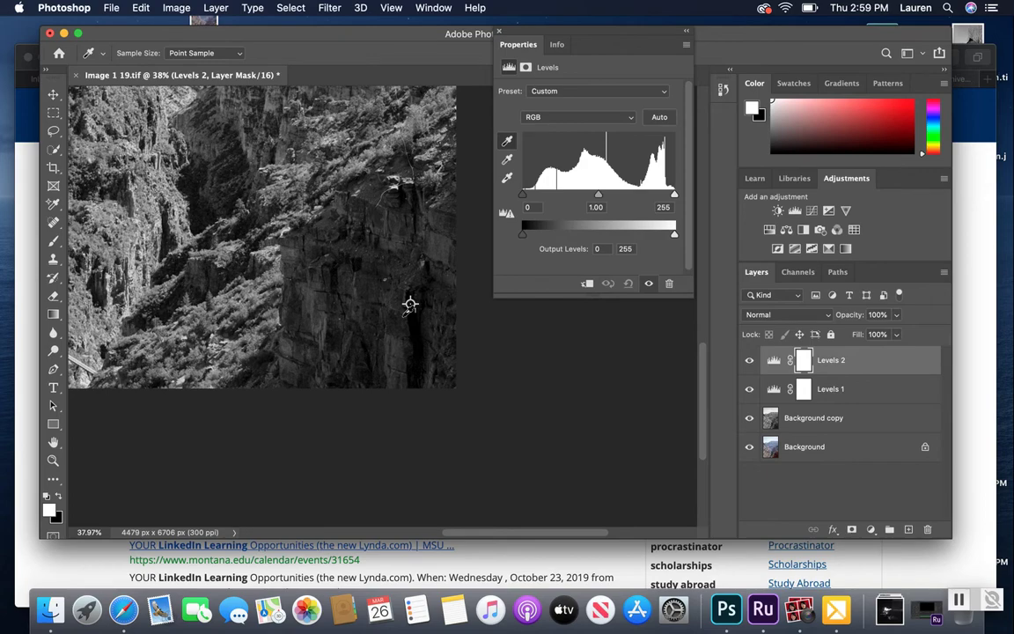
{"action": "scroll", "coordinate": [380, 262], "scroll_direction": "down", "scroll_amount": 3}
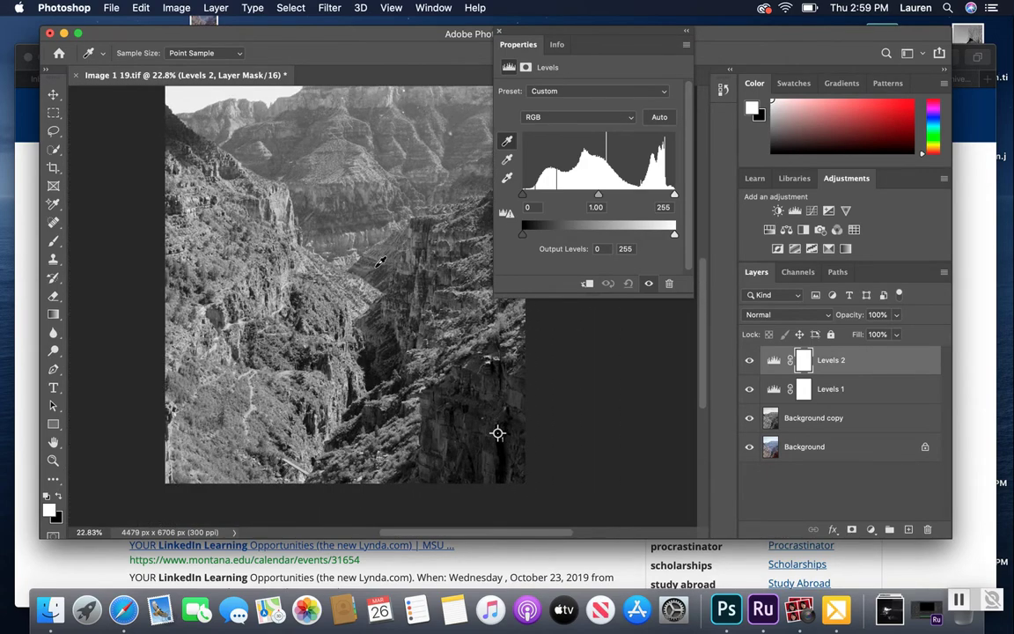
{"action": "left_click", "coordinate": [371, 395]}
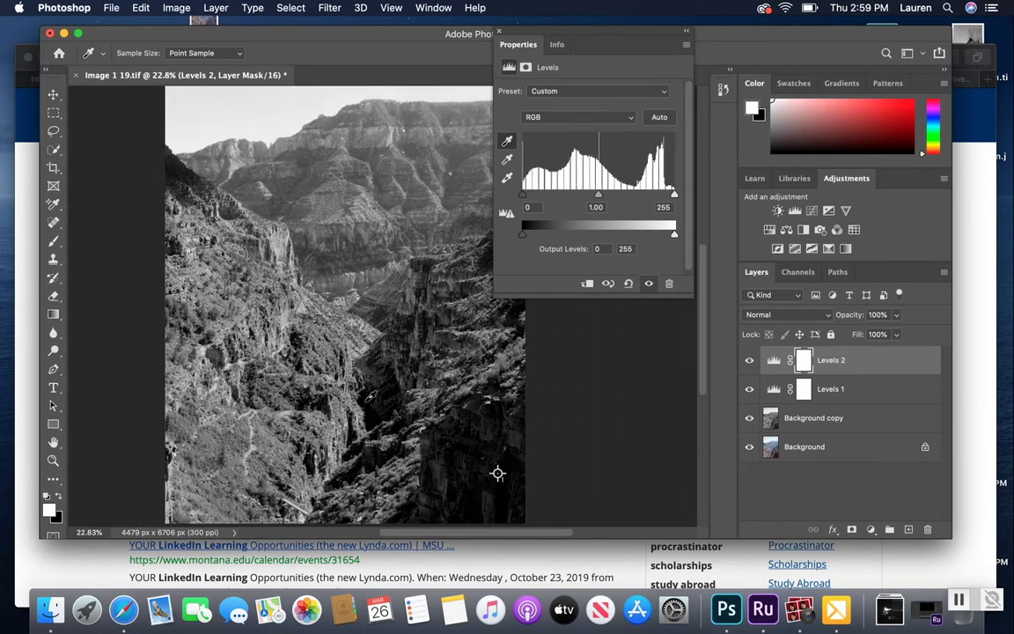
- Sample another dark spot as the black point, then undo the all-black result
{"action": "scroll", "coordinate": [371, 395], "scroll_direction": "up", "scroll_amount": 5}
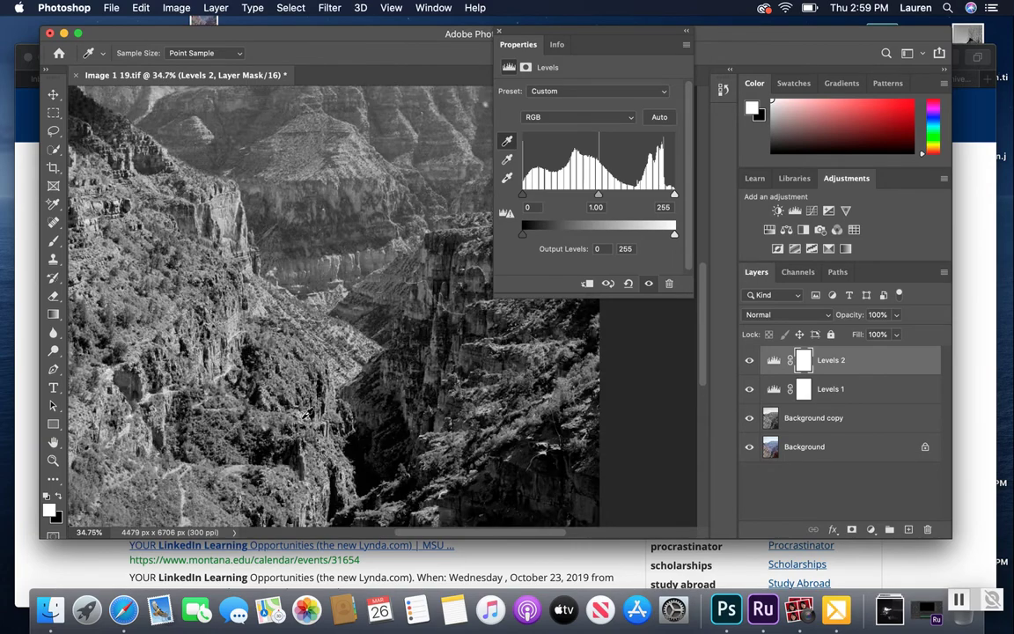
{"action": "scroll", "coordinate": [308, 413], "scroll_direction": "down", "scroll_amount": 3}
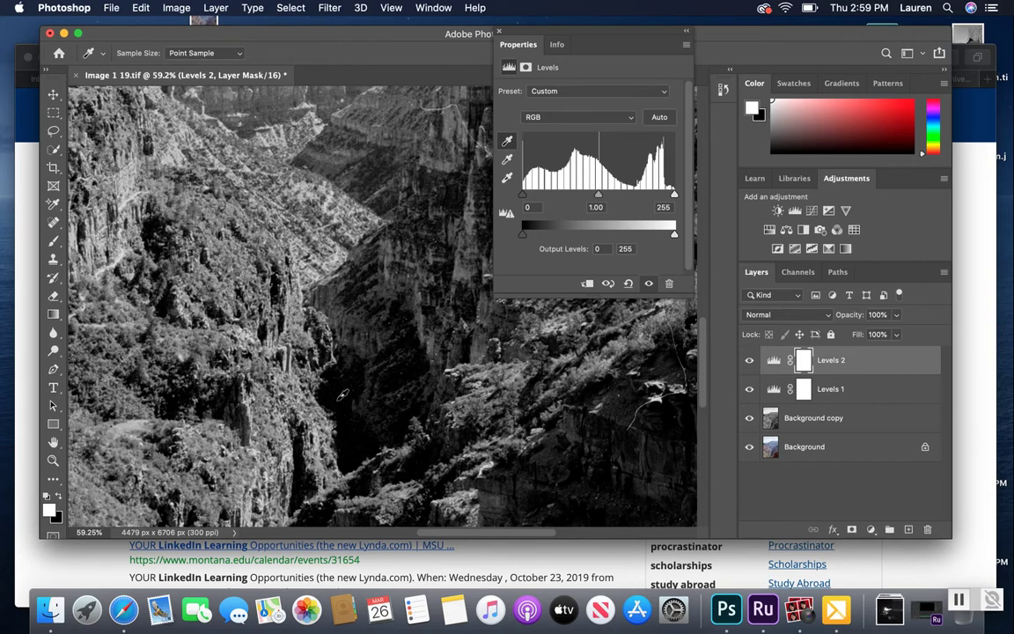
{"action": "left_click", "coordinate": [327, 260]}
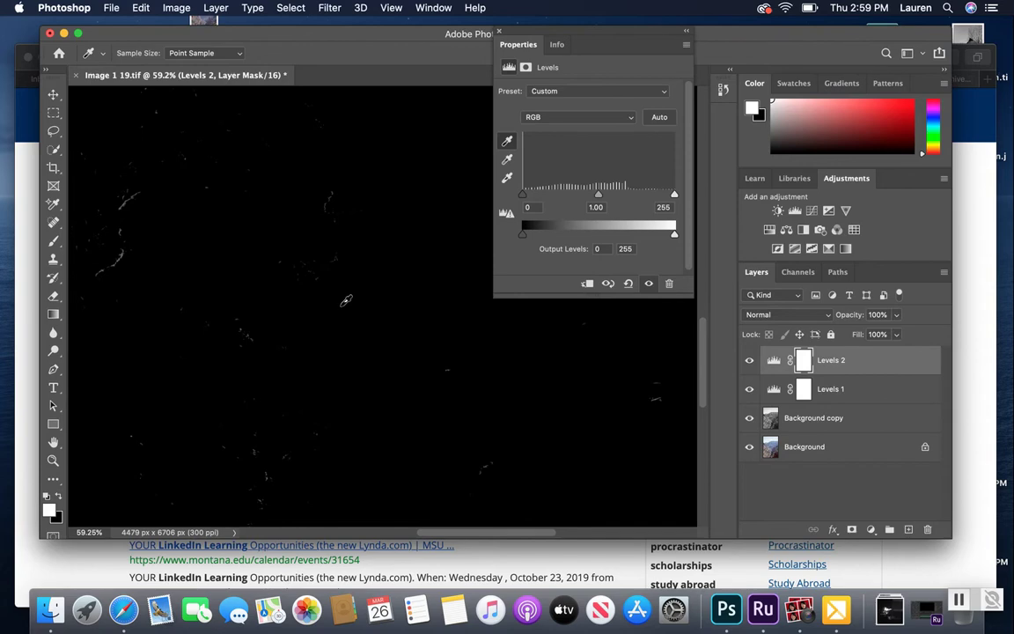
{"action": "key", "text": "super+z"}
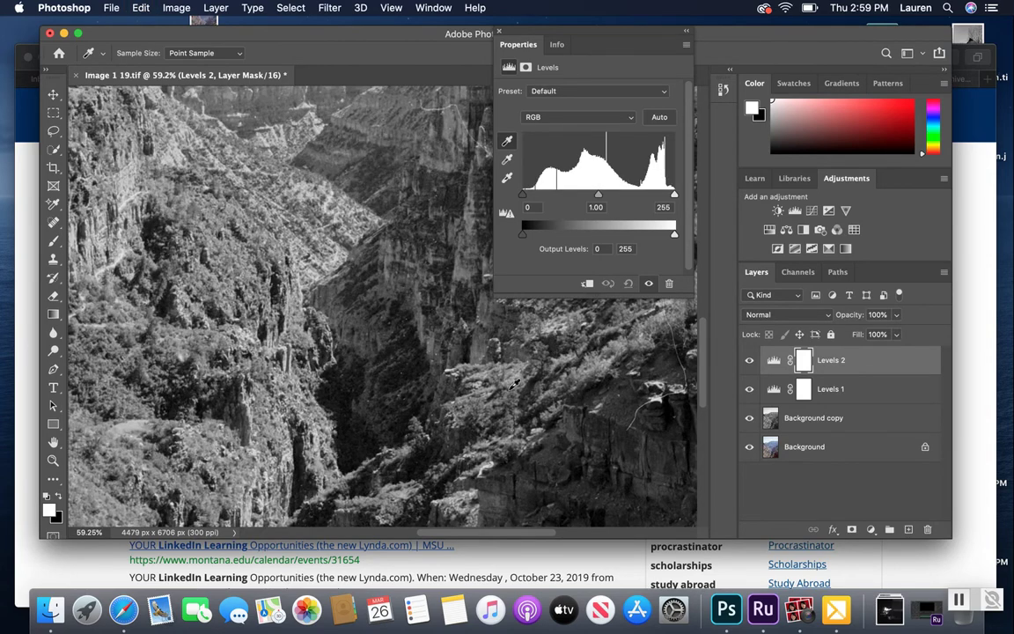
{"action": "scroll", "coordinate": [494, 351], "scroll_direction": "down", "scroll_amount": 10}
{"action": "scroll", "coordinate": [494, 351], "scroll_direction": "right", "scroll_amount": 5}
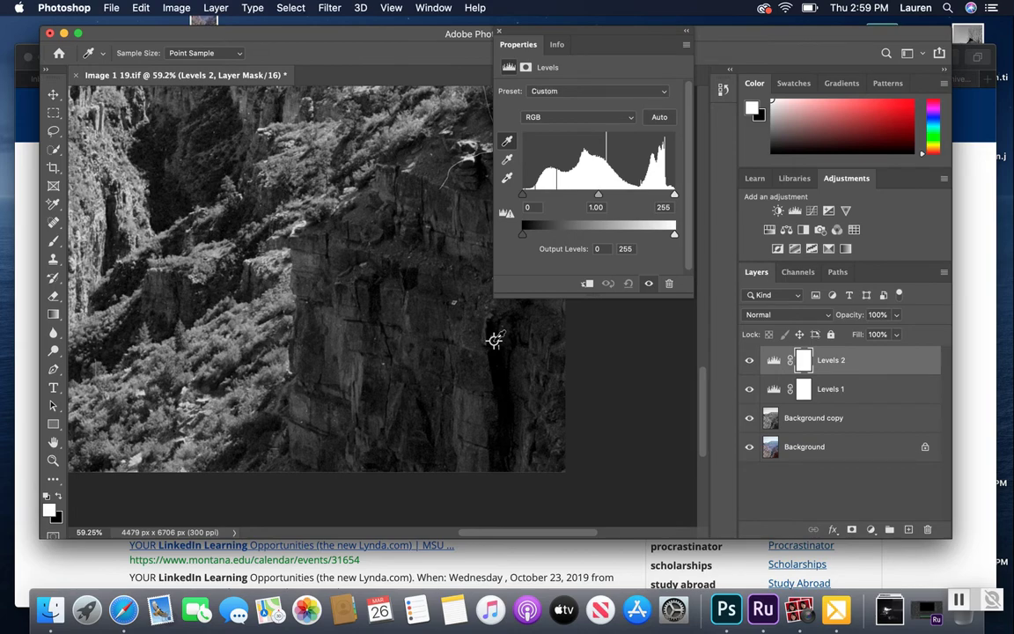
{"action": "scroll", "coordinate": [458, 334], "scroll_direction": "down", "scroll_amount": 5}
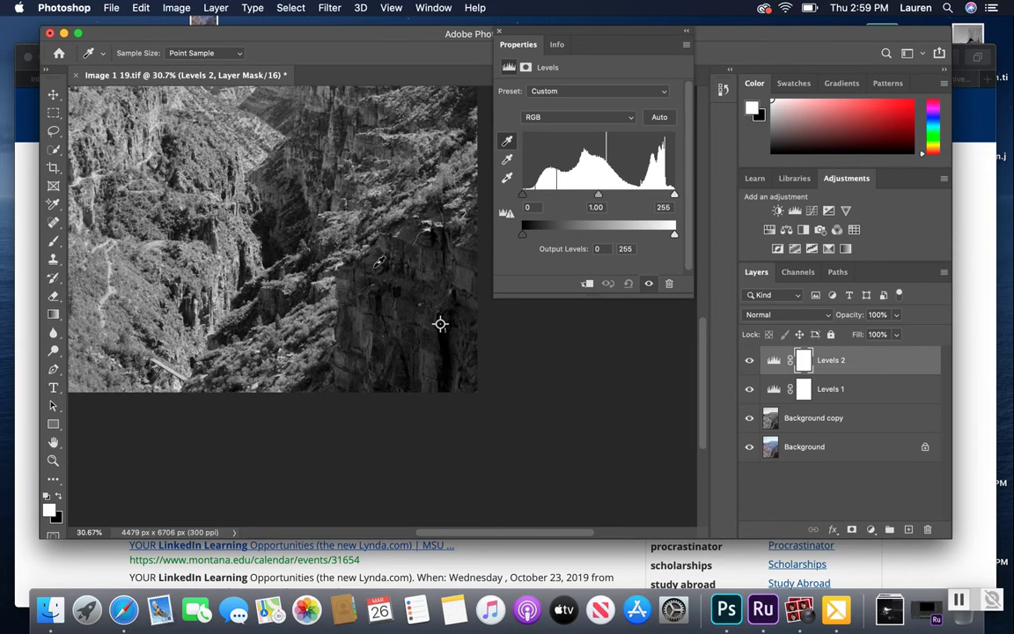
{"action": "scroll", "coordinate": [392, 275], "scroll_direction": "down", "scroll_amount": 3}
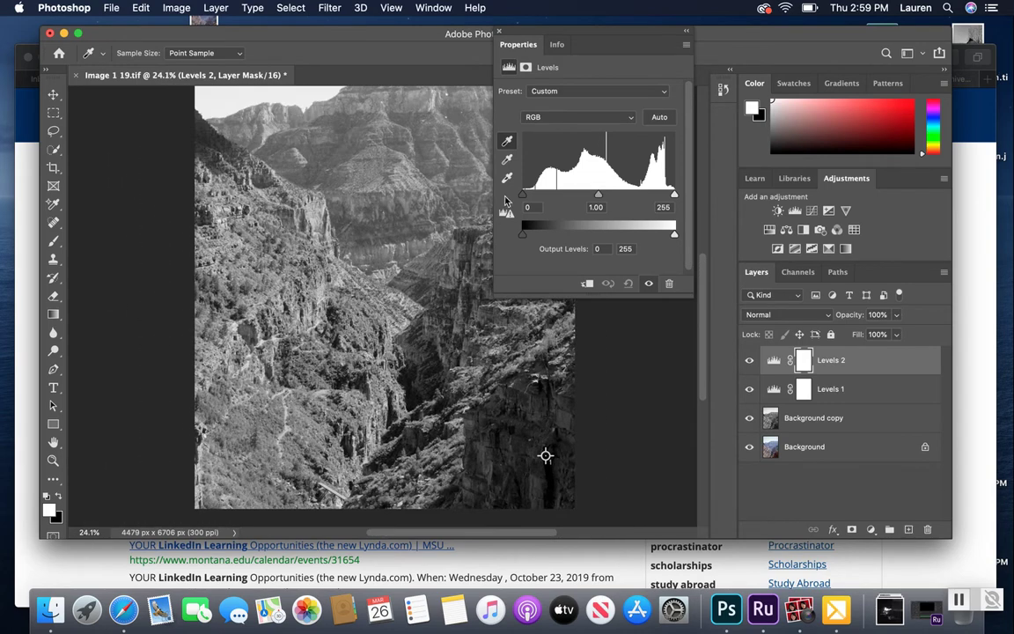
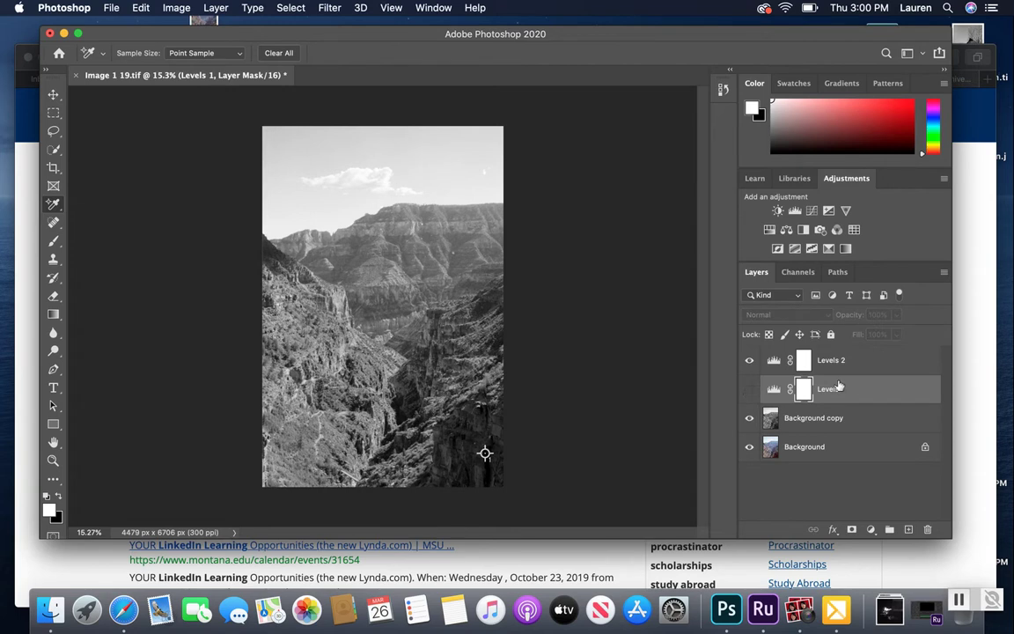
- Delete the Levels 1 adjustment layer and select Levels 2
{"action": "left_click", "coordinate": [873, 389]}
{"action": "key", "text": "Delete"}
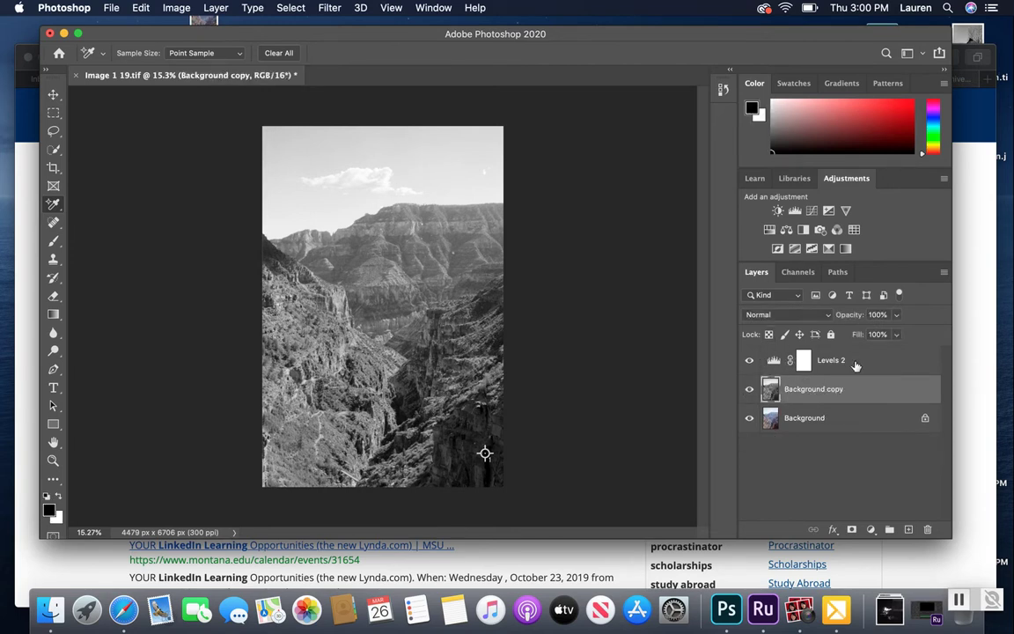
{"action": "left_click", "coordinate": [856, 363]}
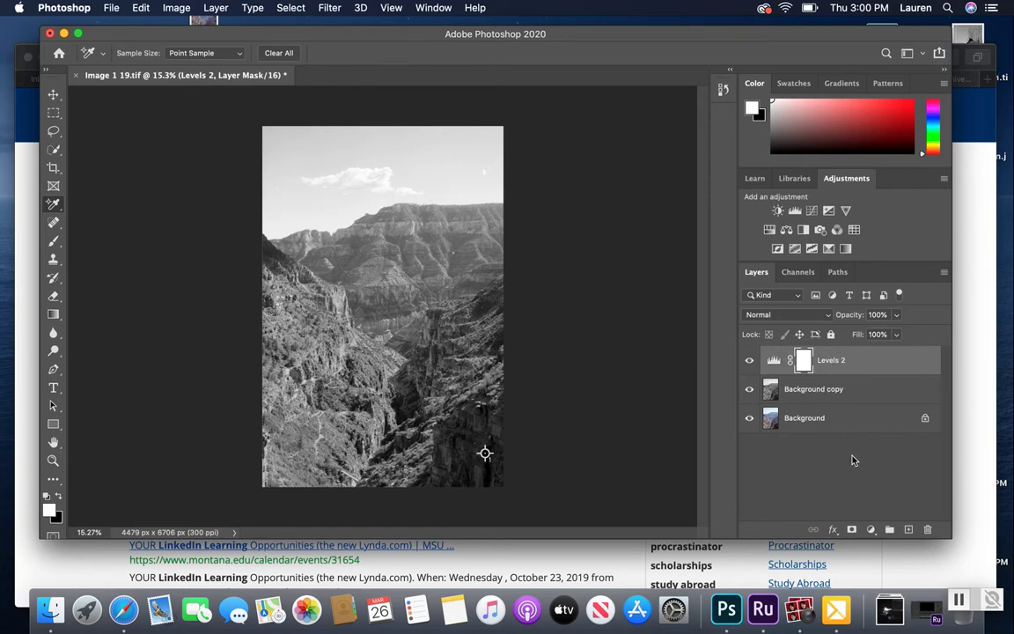
- Add a Black & White adjustment layer and toggle its visibility to compare the result
{"action": "left_click", "coordinate": [804, 231]}
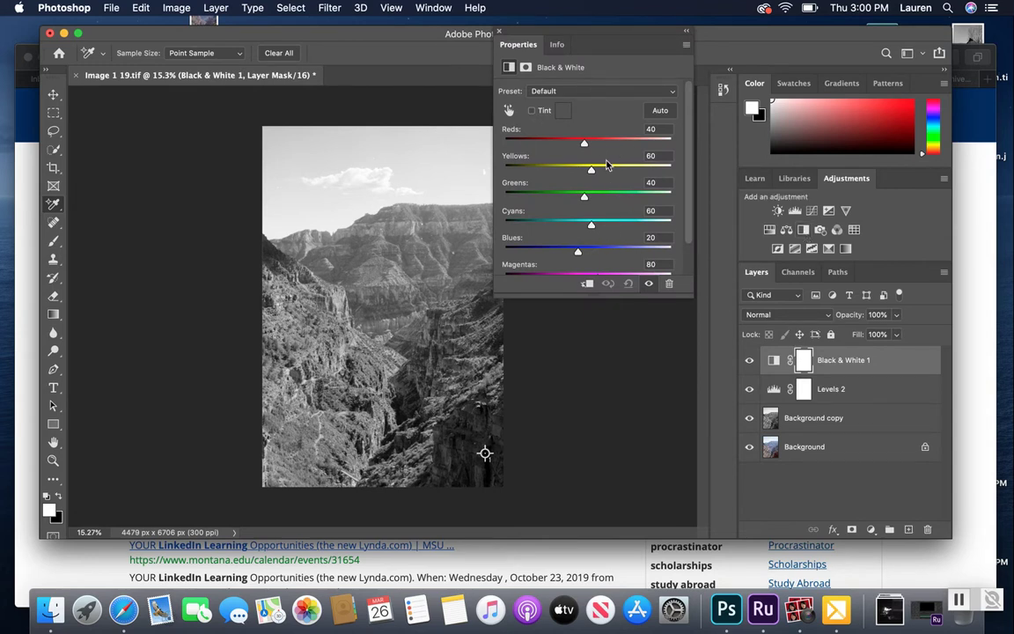
{"action": "left_click", "coordinate": [499, 32]}
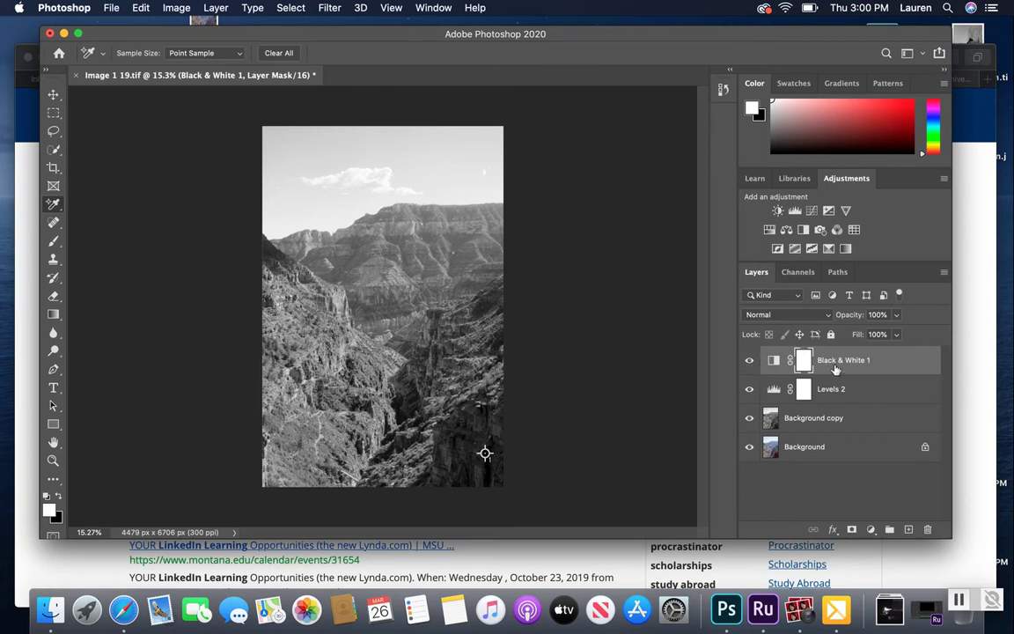
{"action": "left_click", "coordinate": [750, 361]}
{"action": "left_click", "coordinate": [750, 361]}
{"action": "double_click", "coordinate": [778, 352]}
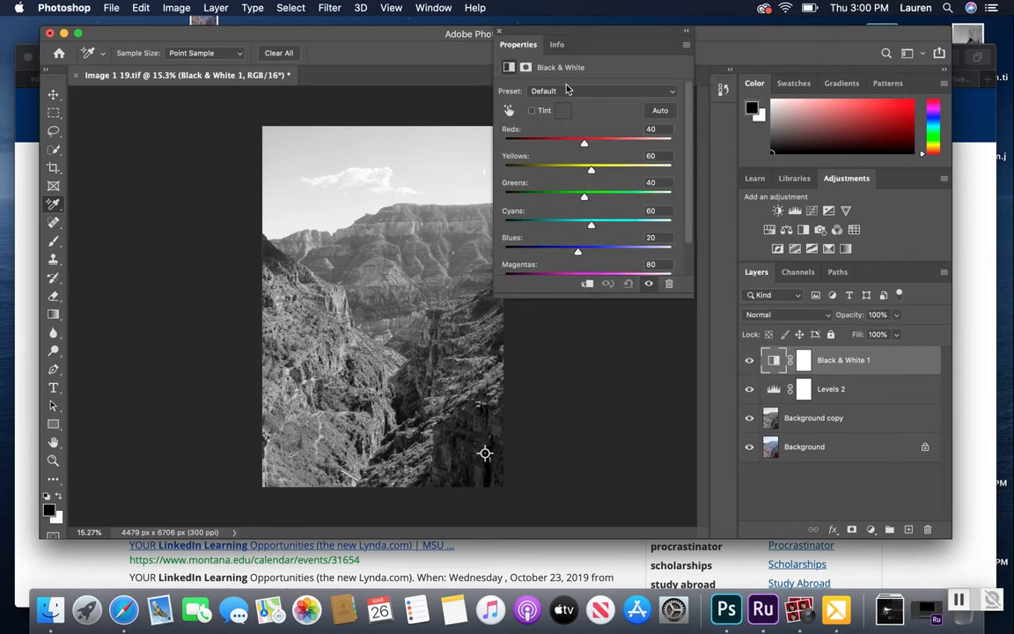
{"action": "left_click", "coordinate": [500, 34]}
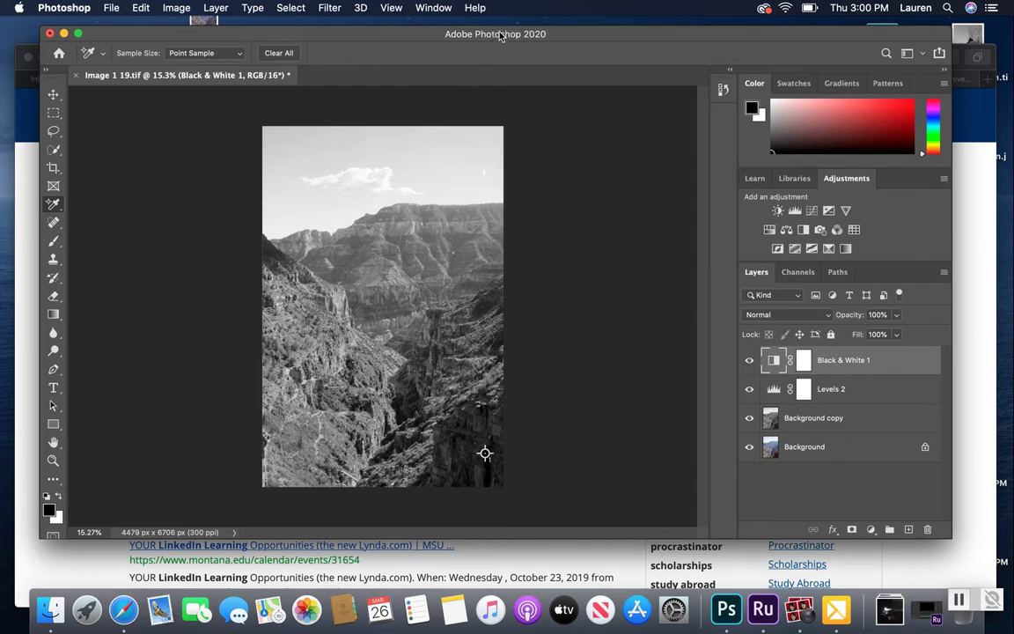
- Look through Image > Adjustments, then delete the Black & White 1 layer
{"action": "left_click", "coordinate": [792, 419]}
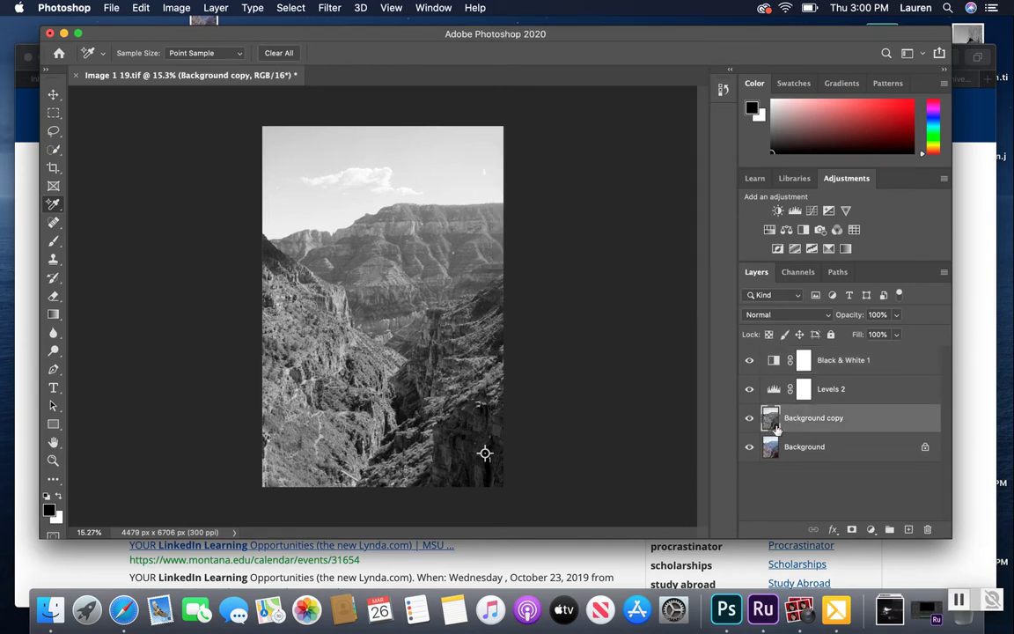
{"action": "left_click", "coordinate": [176, 8]}
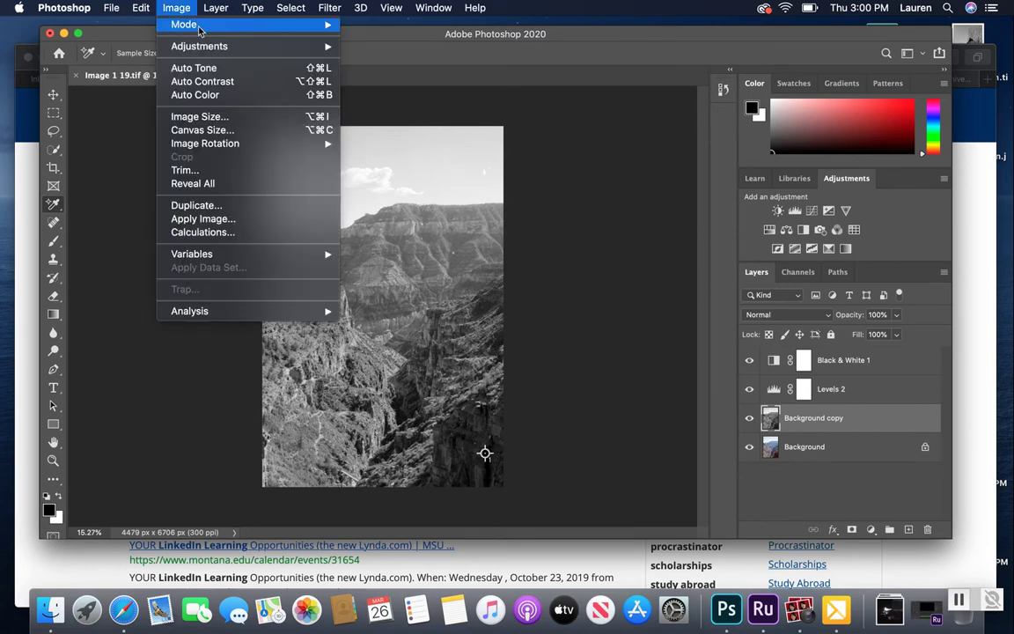
{"action": "mouse_move", "coordinate": [299, 46]}
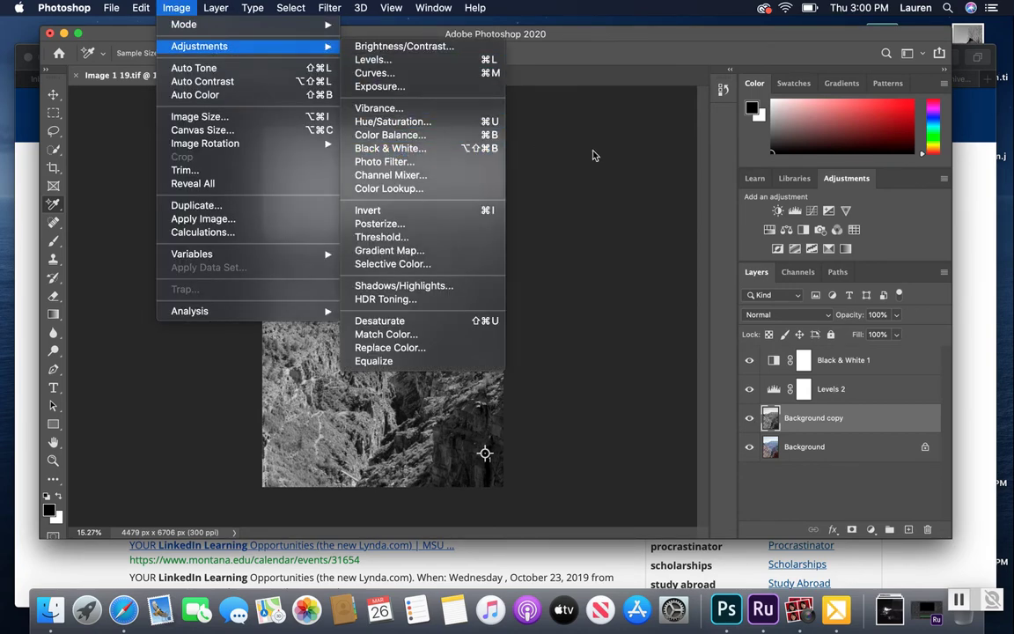
{"action": "left_click", "coordinate": [533, 131]}
{"action": "left_click", "coordinate": [863, 372]}
{"action": "key", "text": "Delete"}
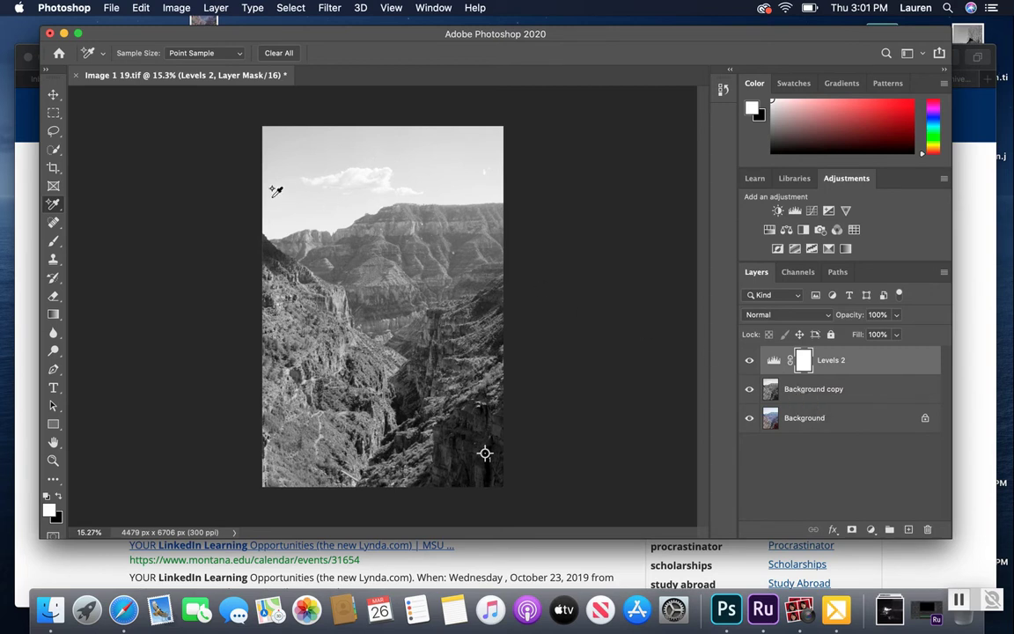
- Select the Spot Healing Brush after briefly checking the Dodge tool group
{"action": "left_click", "coordinate": [53, 223]}
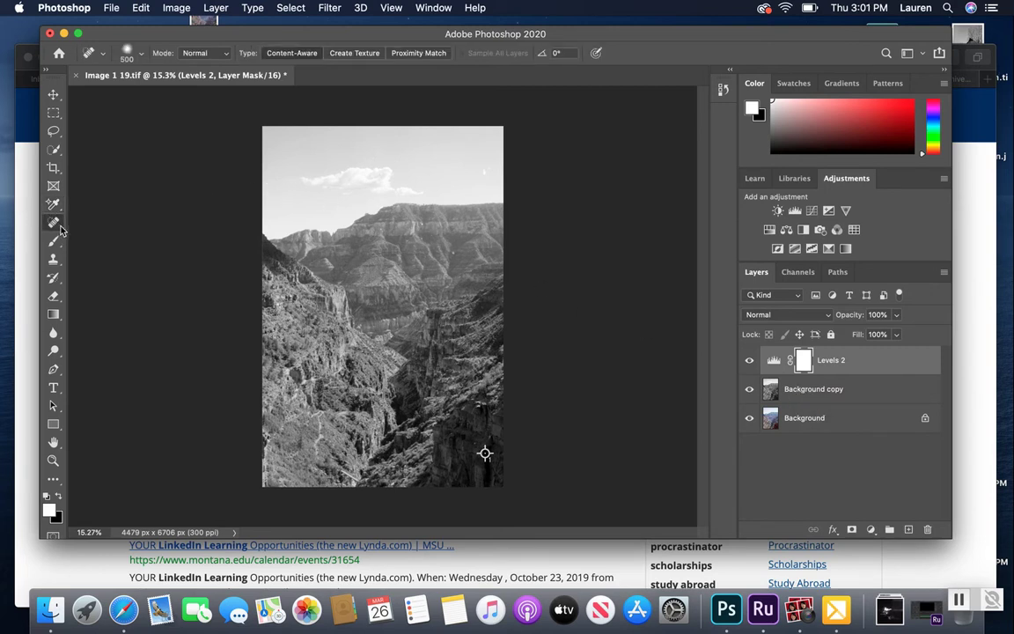
{"action": "left_click", "coordinate": [59, 353]}
{"action": "left_click", "coordinate": [61, 354]}
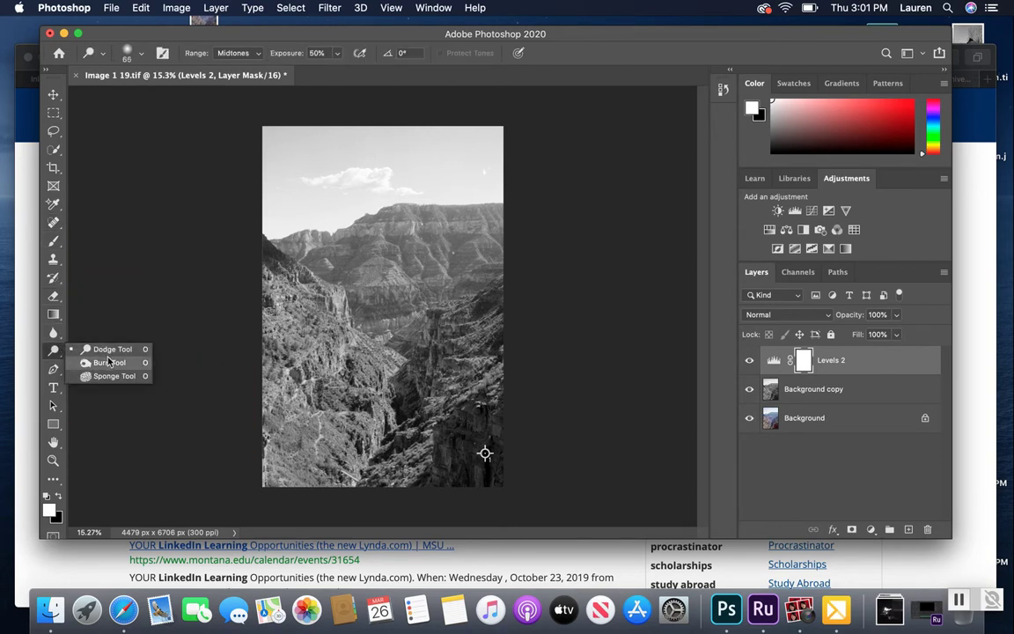
{"action": "left_click", "coordinate": [50, 317]}
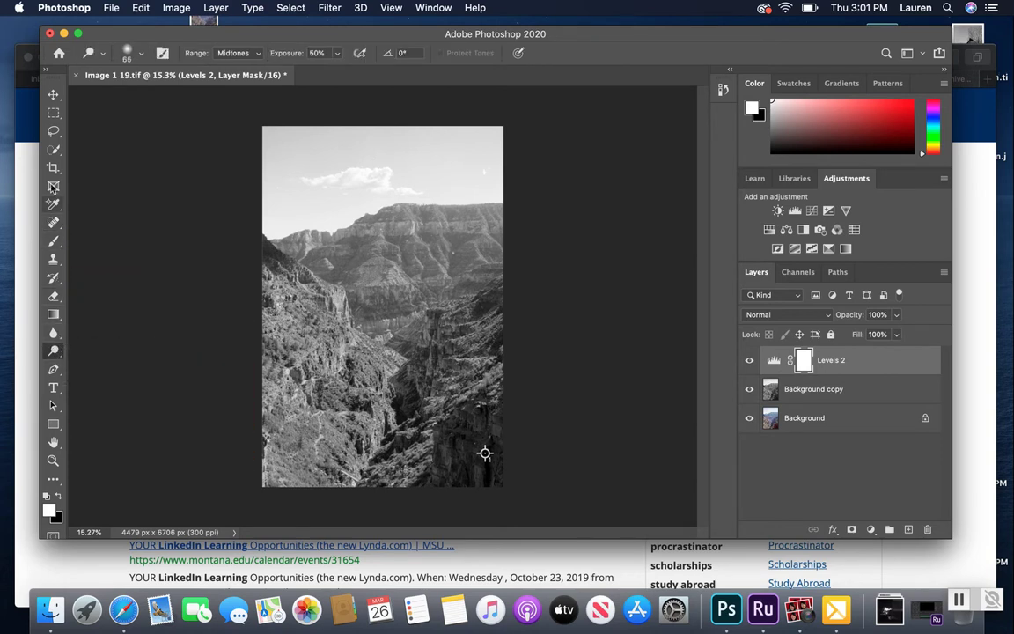
{"action": "left_click", "coordinate": [54, 226]}
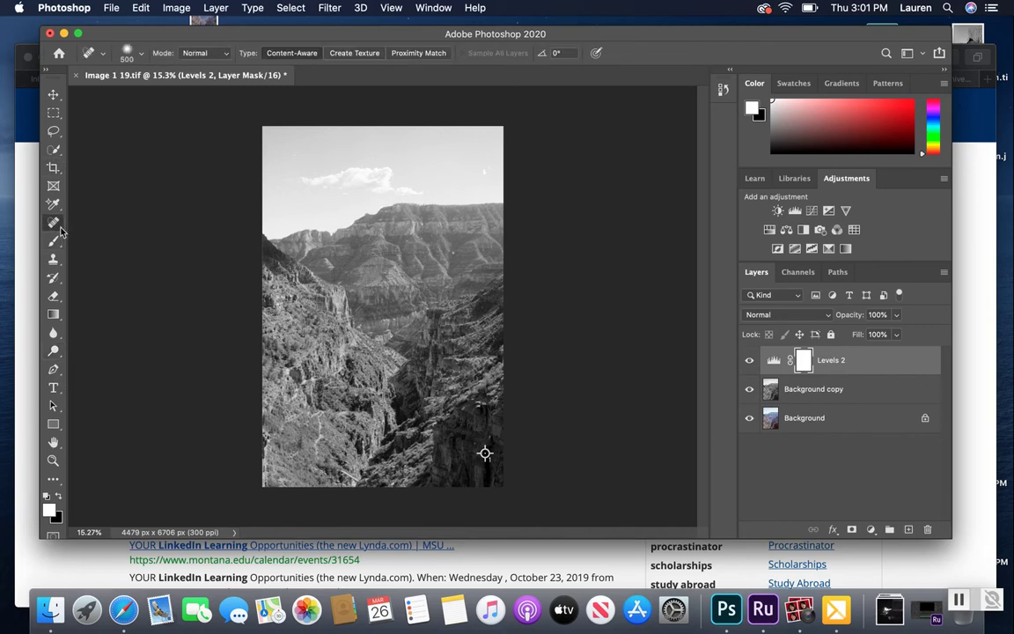
- Zoom into the speckled sky above the canyon ridge
{"action": "scroll", "coordinate": [485, 454], "scroll_direction": "up", "scroll_amount": 10}
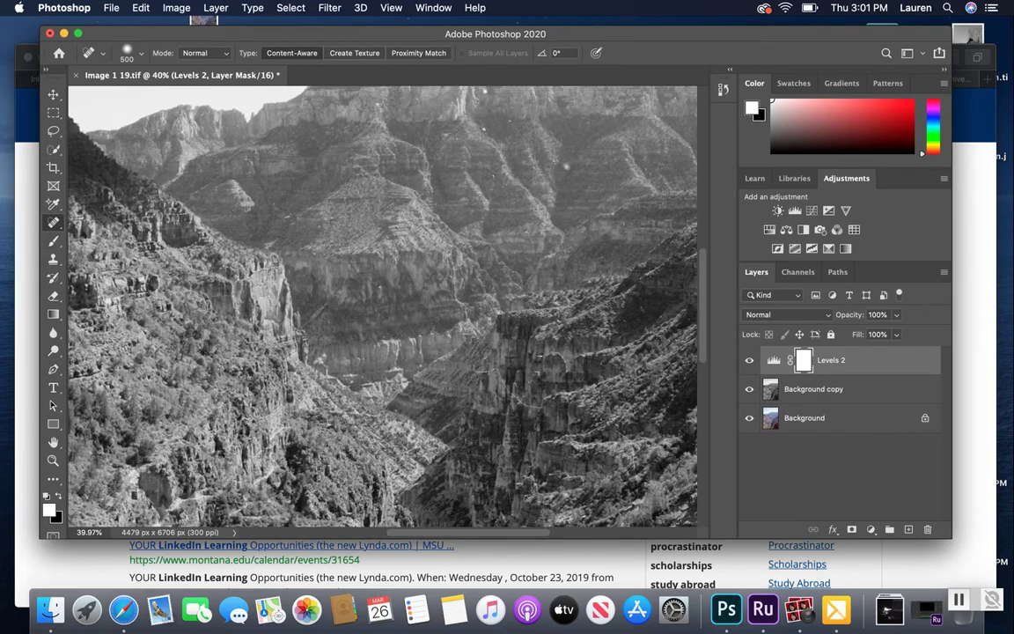
{"action": "scroll", "coordinate": [408, 265], "scroll_direction": "up", "scroll_amount": 5}
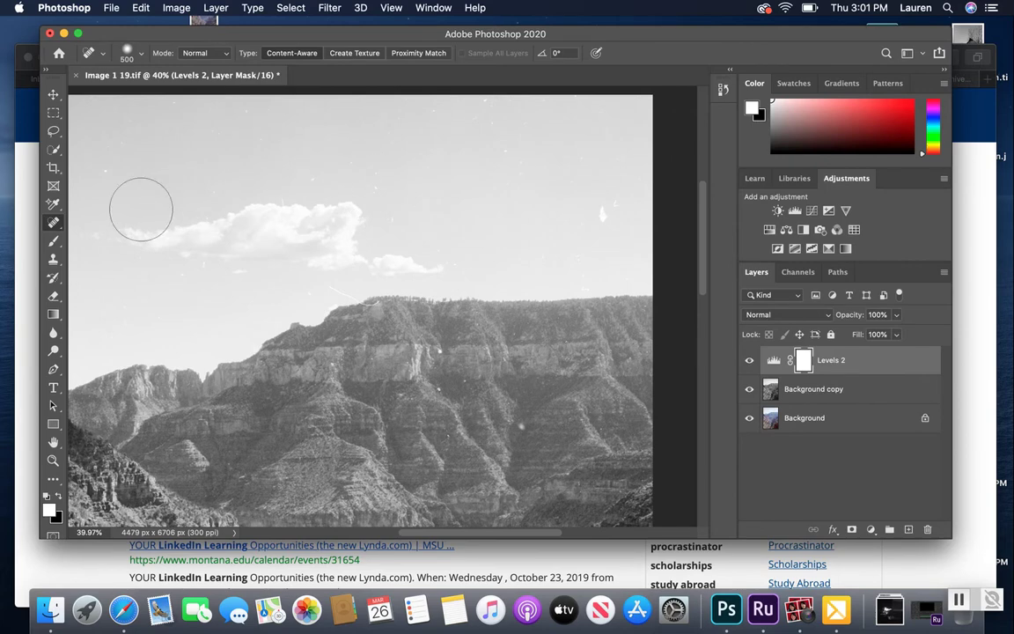
{"action": "scroll", "coordinate": [539, 188], "scroll_direction": "right", "scroll_amount": 5}
{"action": "scroll", "coordinate": [405, 206], "scroll_direction": "up", "scroll_amount": 3}
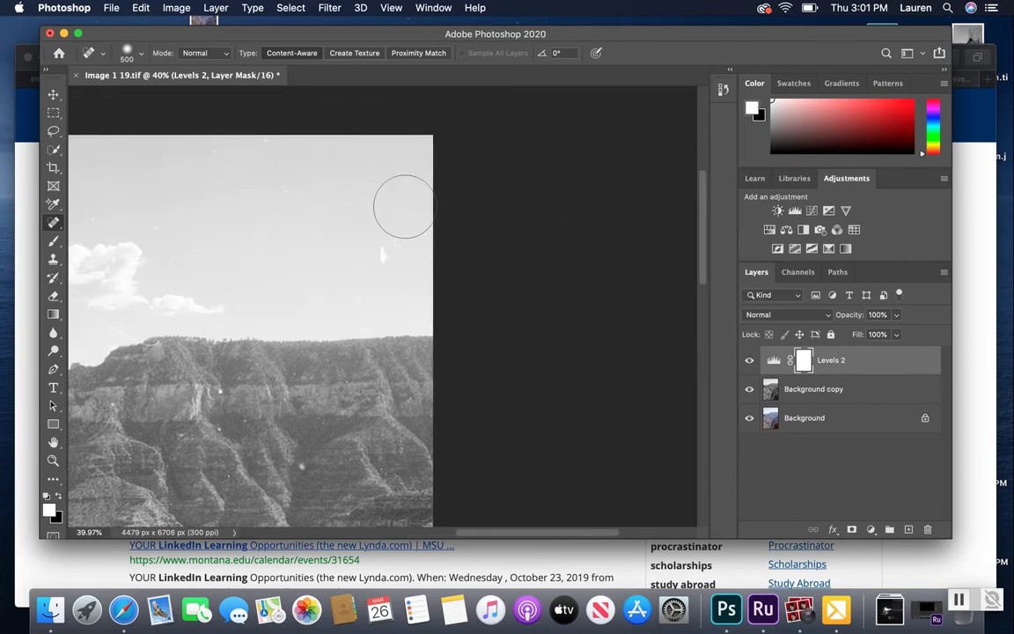
{"action": "scroll", "coordinate": [405, 206], "scroll_direction": "up", "scroll_amount": 3}
{"action": "scroll", "coordinate": [470, 259], "scroll_direction": "up", "scroll_amount": 1}
{"action": "scroll", "coordinate": [470, 259], "scroll_direction": "up", "scroll_amount": 2}
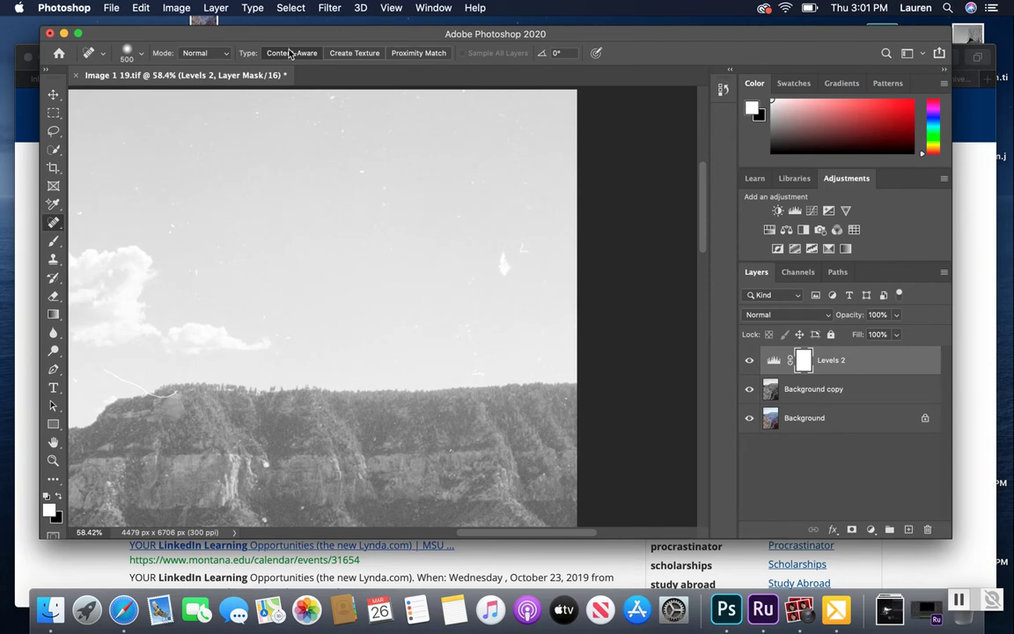
- Set the healing brush hardness to about 29% and size to 150 px, targeting Background copy
{"action": "left_click", "coordinate": [125, 50]}
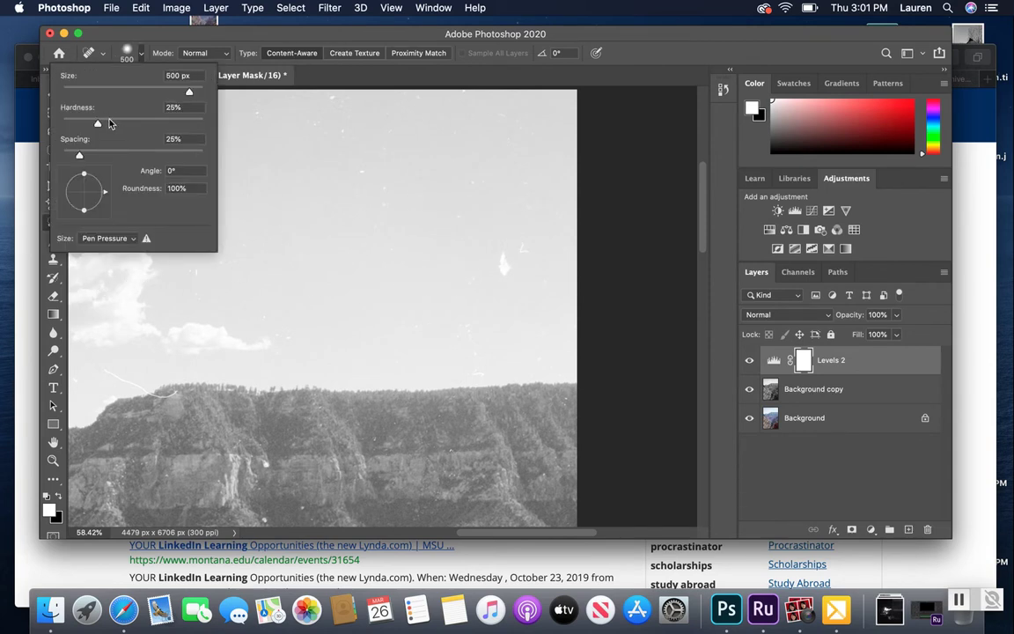
{"action": "left_click_drag", "start_coordinate": [97, 124], "coordinate": [107, 126]}
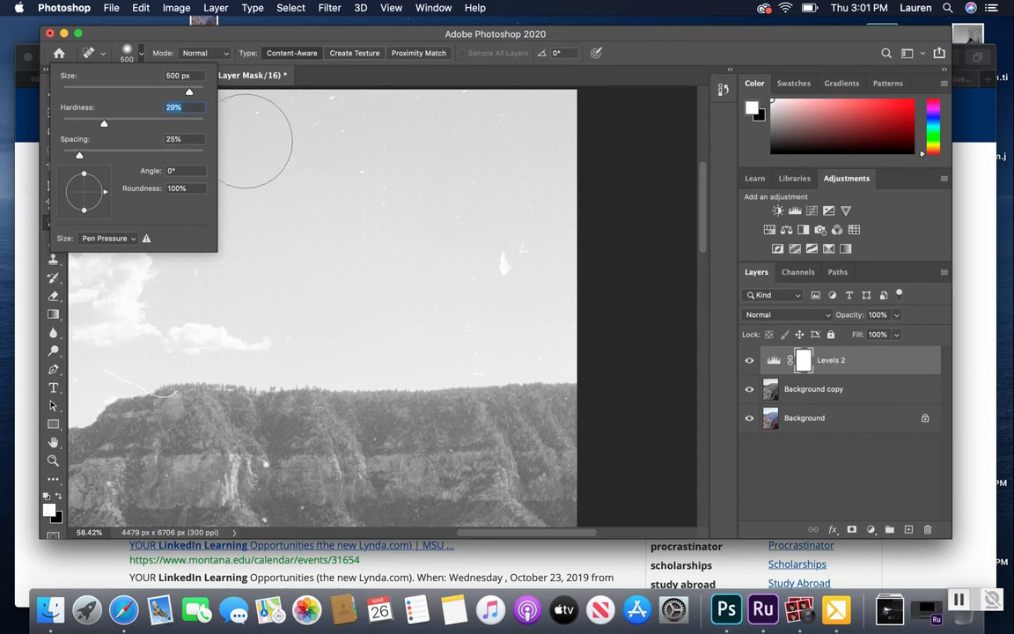
{"action": "key", "text": "Return"}
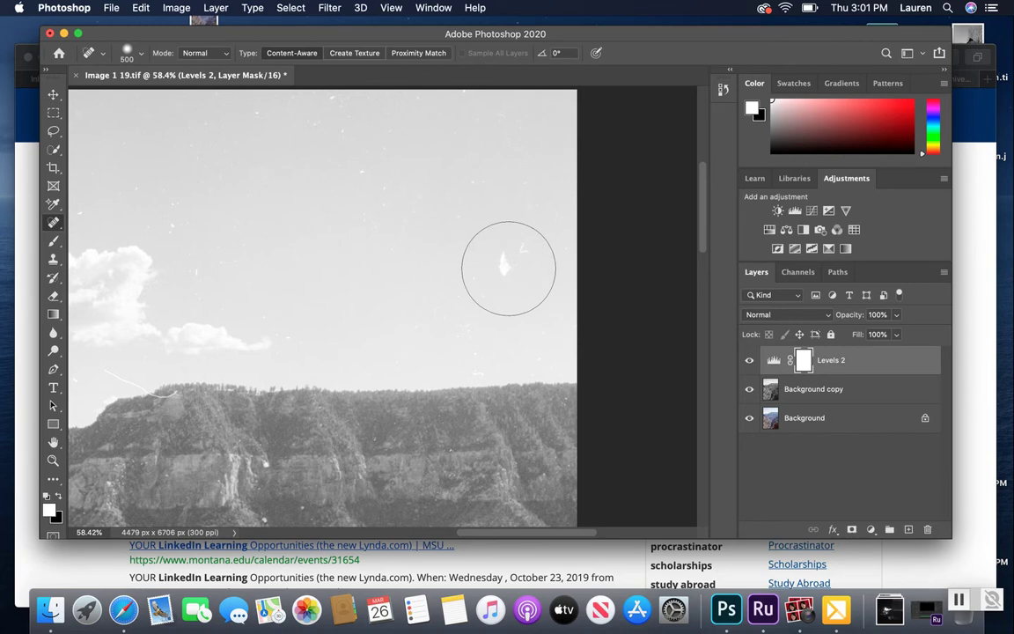
{"action": "key", "text": "bracketleft"}
{"action": "key", "text": "bracketleft"}
{"action": "key", "text": "bracketleft"}
{"action": "key", "text": "bracketleft"}
{"action": "key", "text": "bracketleft"}
{"action": "key", "text": "bracketleft"}
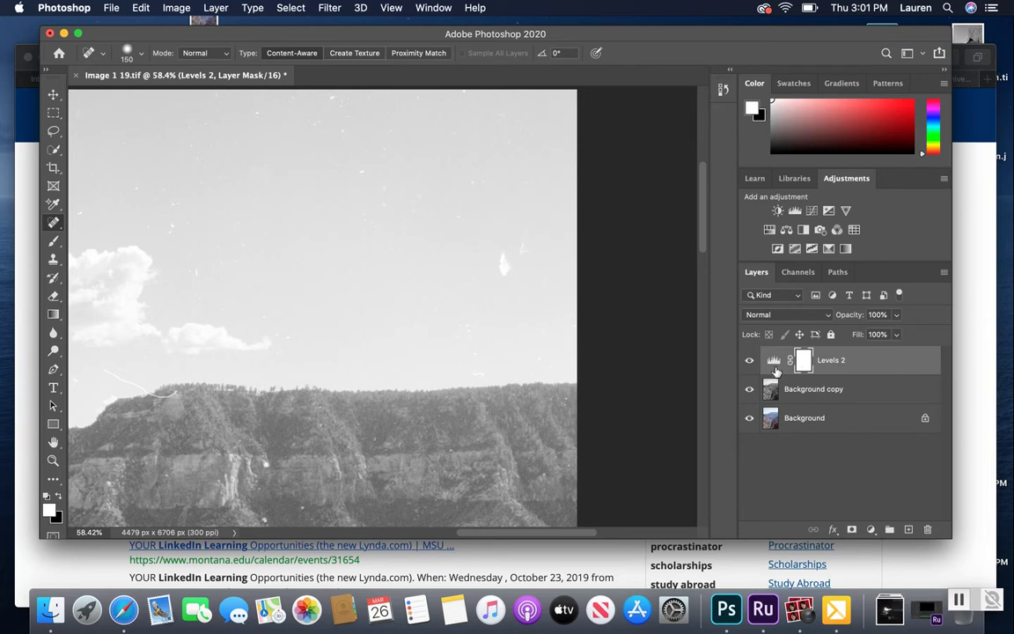
{"action": "left_click", "coordinate": [788, 399]}
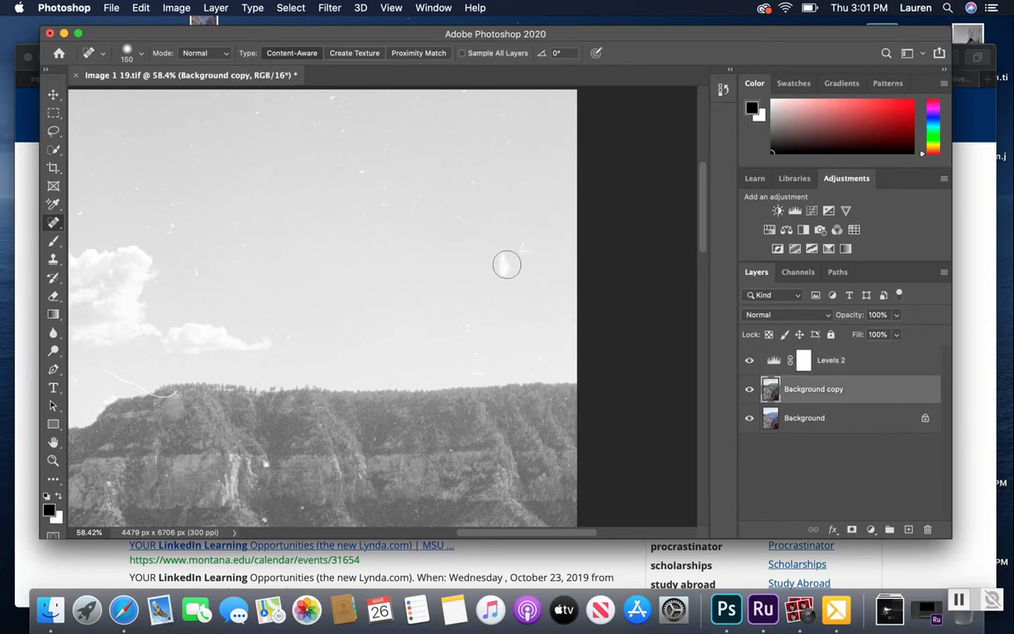
- Heal the large white speck in the sky, retrying with a 200 px brush
{"action": "left_click", "coordinate": [505, 263]}
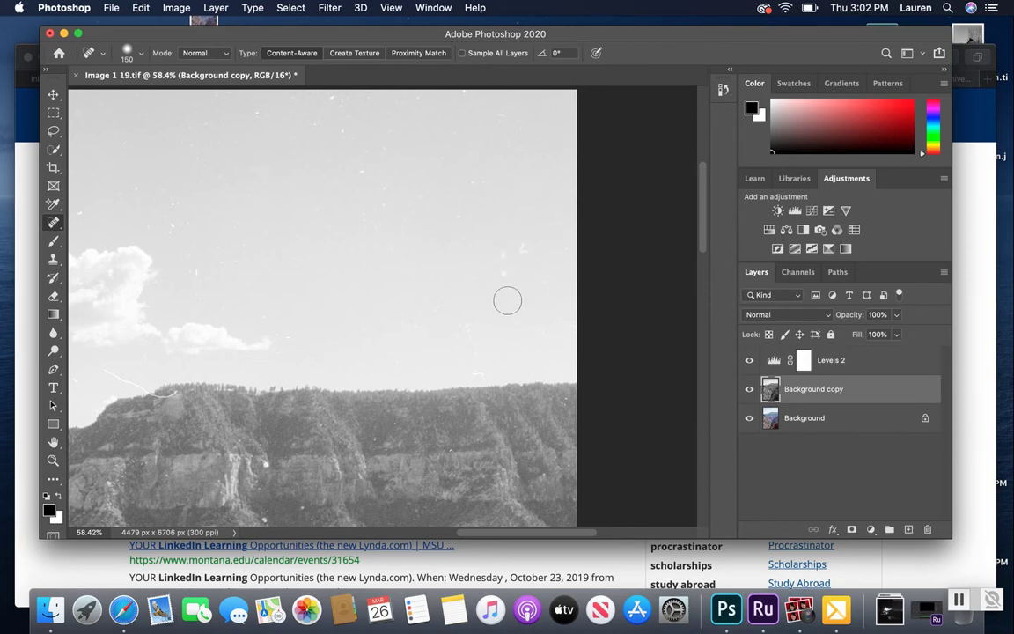
{"action": "key", "text": "super+z"}
{"action": "key", "text": "bracketright"}
{"action": "key", "text": "bracketright"}
{"action": "key", "text": "bracketright"}
{"action": "key", "text": "bracketleft"}
{"action": "key", "text": "bracketleft"}
{"action": "left_click", "coordinate": [504, 266]}
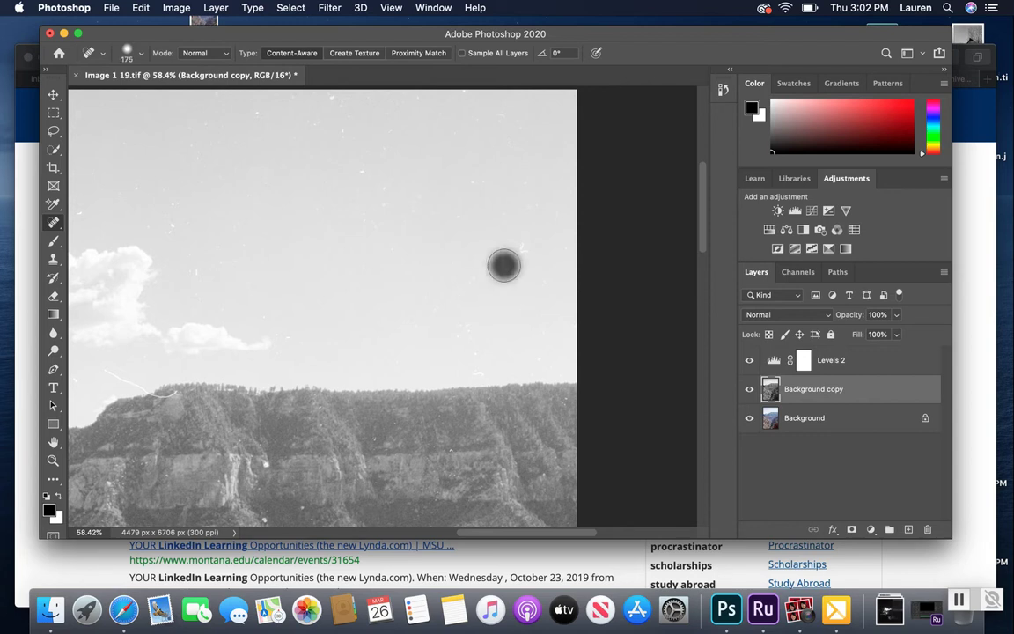
{"action": "key", "text": "bracketleft"}
{"action": "key", "text": "bracketleft"}
{"action": "key", "text": "bracketleft"}
- Heal the remaining dust specks across the sky and near the ridge line
{"action": "left_click", "coordinate": [503, 251]}
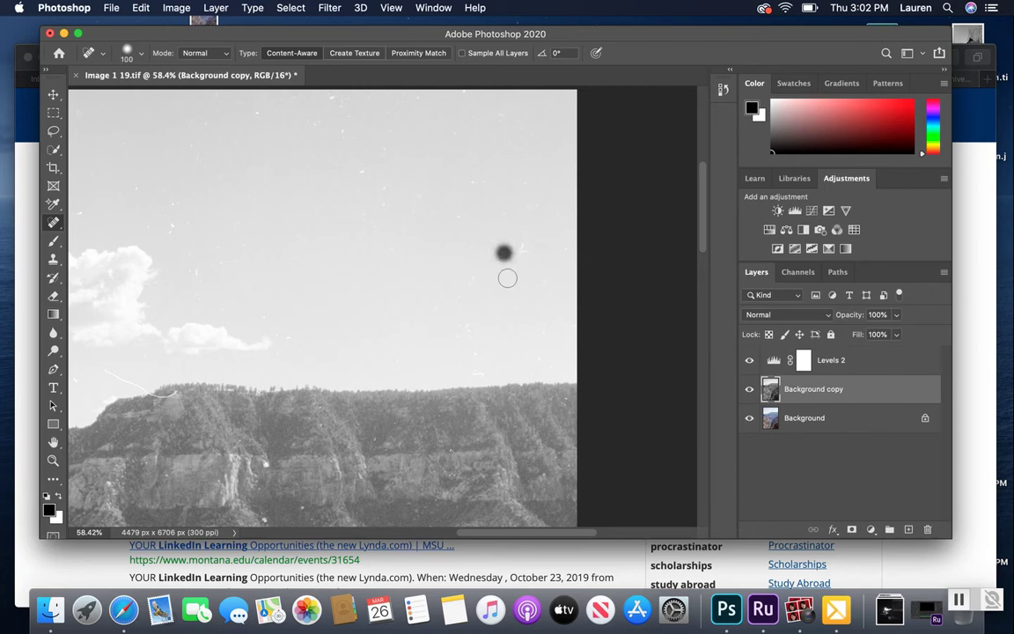
{"action": "scroll", "coordinate": [512, 310], "scroll_direction": "up", "scroll_amount": 1}
{"action": "scroll", "coordinate": [516, 313], "scroll_direction": "up", "scroll_amount": 2}
{"action": "left_click", "coordinate": [520, 258]}
{"action": "left_click", "coordinate": [607, 212]}
{"action": "left_click", "coordinate": [496, 290]}
{"action": "left_click", "coordinate": [518, 343]}
{"action": "left_click", "coordinate": [530, 414]}
{"action": "left_click", "coordinate": [530, 398]}
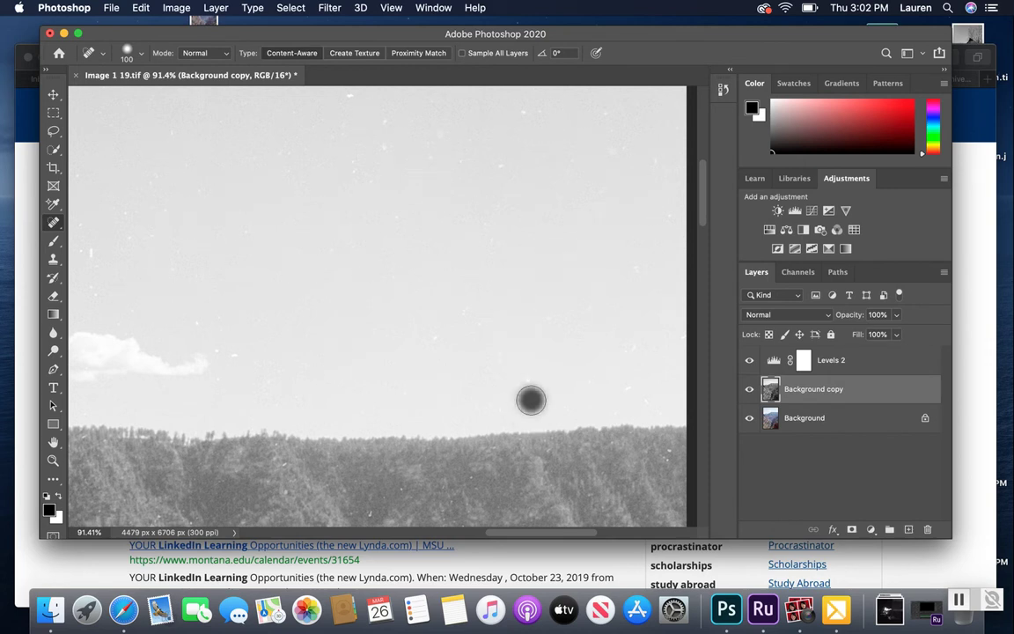
{"action": "left_click", "coordinate": [528, 384]}
{"action": "left_click", "coordinate": [498, 338]}
{"action": "left_click", "coordinate": [500, 348]}
{"action": "left_click", "coordinate": [475, 318]}
{"action": "left_click", "coordinate": [460, 312]}
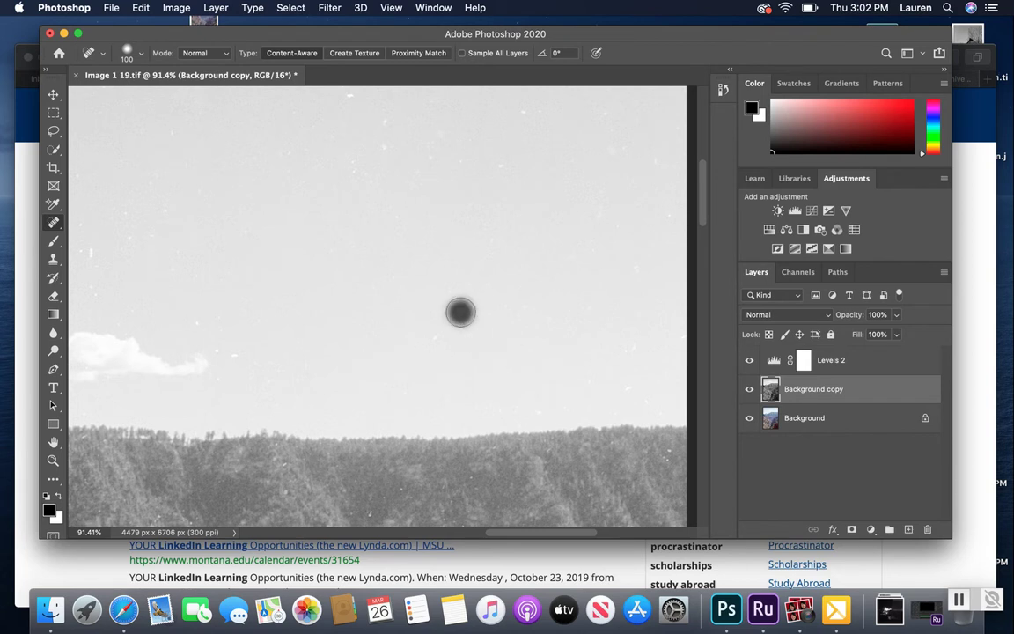
{"action": "left_click", "coordinate": [436, 336]}
{"action": "left_click", "coordinate": [452, 292]}
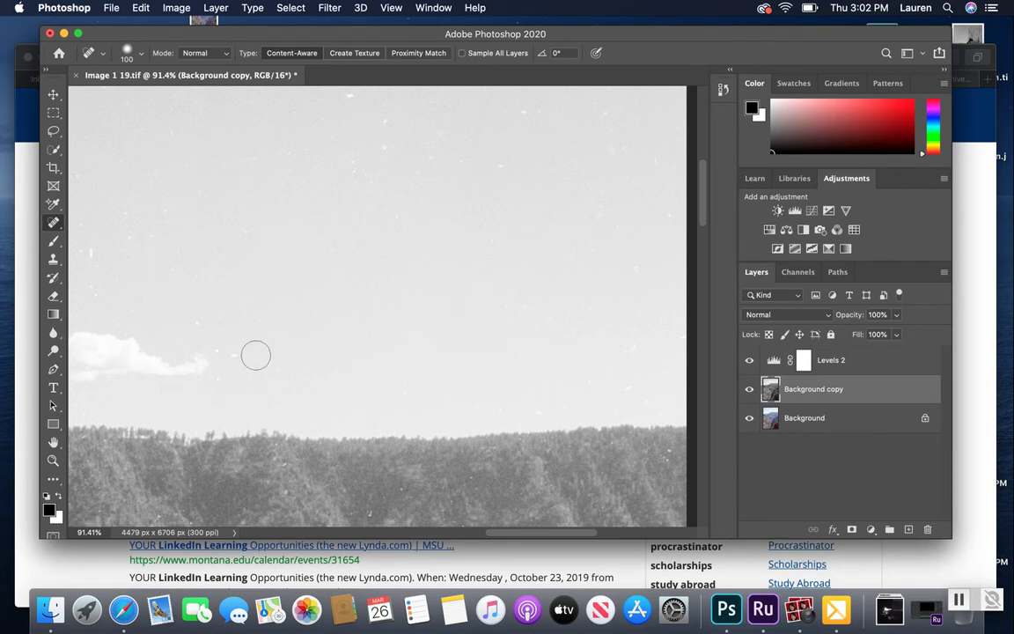
- Shrink the brush to 80 px and paint away the wire line across the sky
{"action": "scroll", "coordinate": [477, 262], "scroll_direction": "up", "scroll_amount": 10}
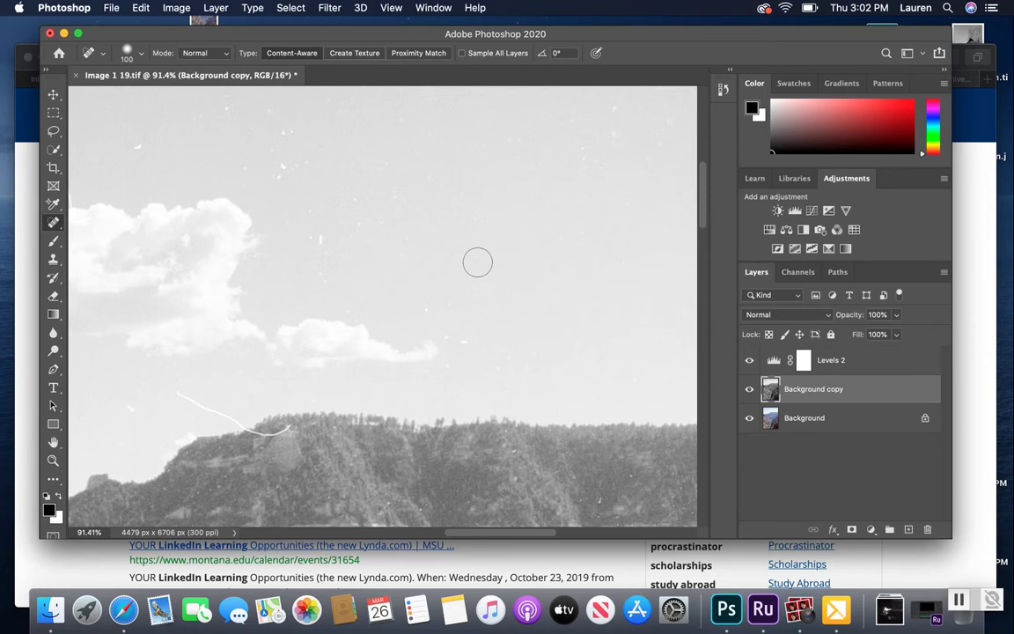
{"action": "scroll", "coordinate": [477, 261], "scroll_direction": "left", "scroll_amount": 5}
{"action": "scroll", "coordinate": [478, 262], "scroll_direction": "down", "scroll_amount": 3}
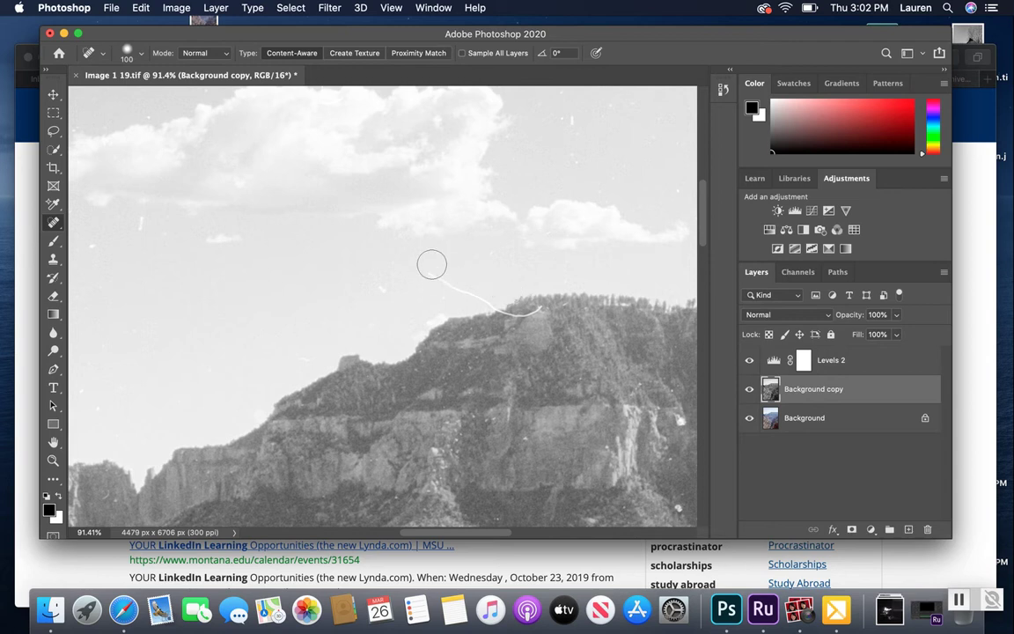
{"action": "key", "text": "bracketleft"}
{"action": "key", "text": "bracketleft"}
{"action": "left_click", "coordinate": [435, 271]}
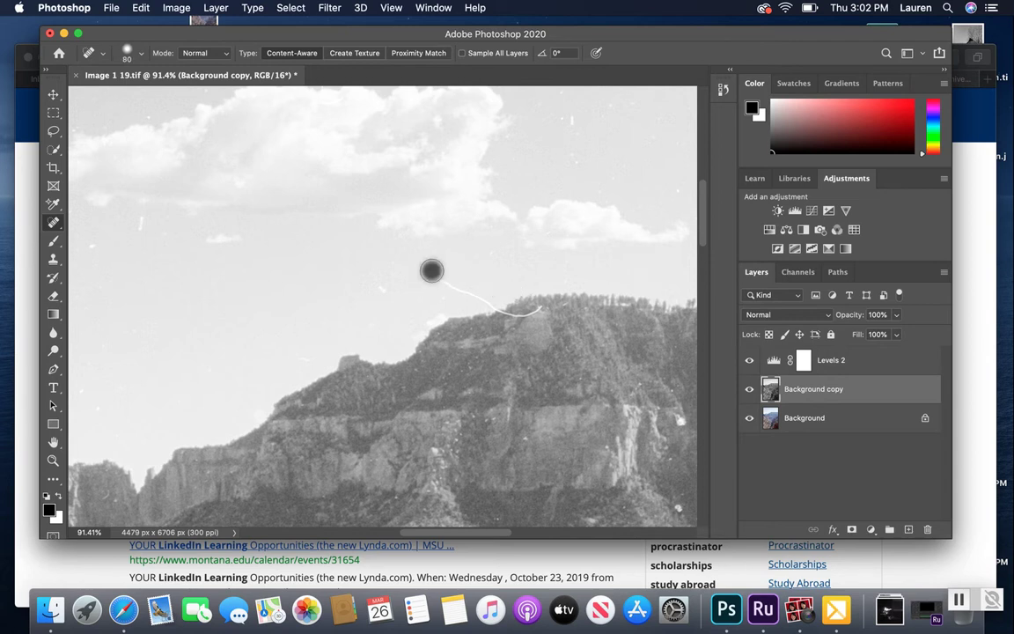
{"action": "mouse_move", "coordinate": [436, 276]}
{"action": "left_mouse_down"}
{"action": "mouse_move", "coordinate": [496, 308]}
{"action": "mouse_move", "coordinate": [533, 309]}
{"action": "left_mouse_up"}
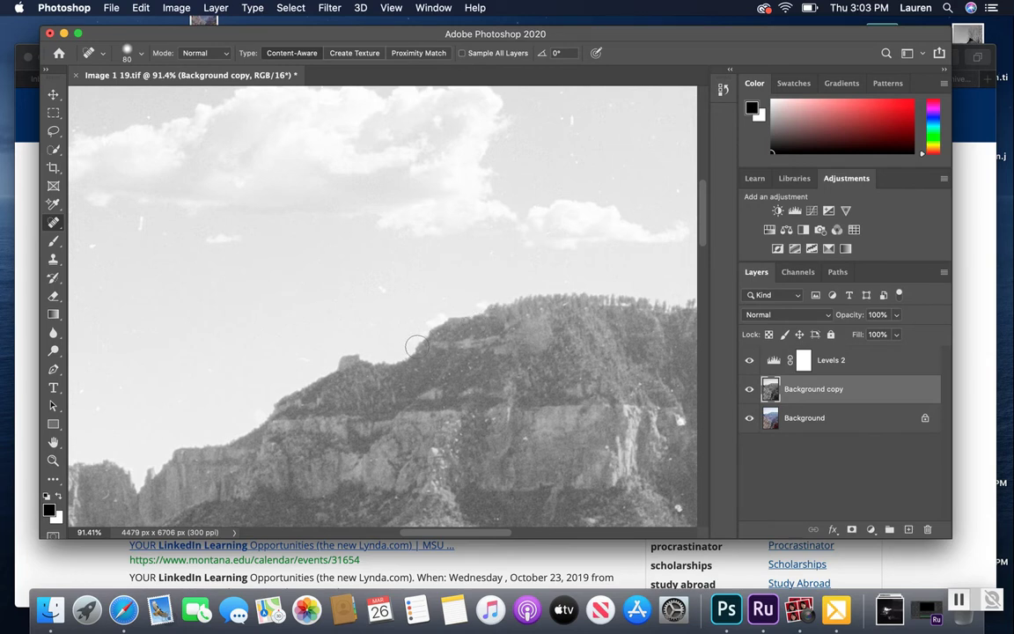
{"action": "right_click", "coordinate": [56, 225]}
- Switch to the Healing Brush, sample the ridge, and paint over the ridge blemishes
{"action": "left_click", "coordinate": [92, 231]}
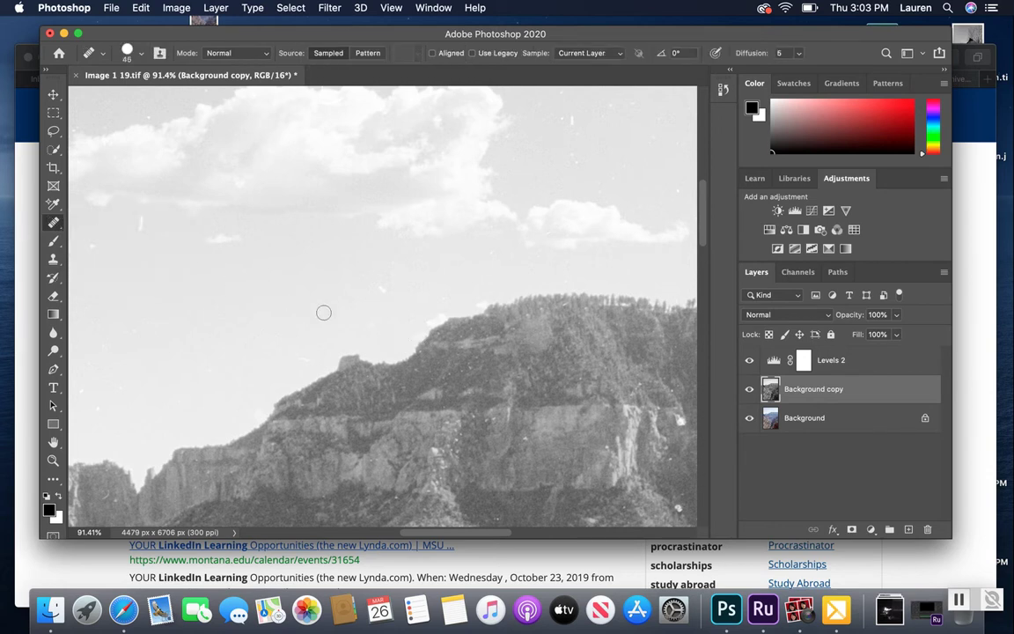
{"action": "left_click", "coordinate": [416, 350], "text": "alt"}
{"action": "left_click", "coordinate": [488, 307]}
{"action": "left_click_drag", "start_coordinate": [487, 290], "coordinate": [489, 301]}
{"action": "left_click", "coordinate": [486, 310]}
- Zoom out to view the whole photo
{"action": "scroll", "coordinate": [513, 177], "scroll_direction": "up", "scroll_amount": 1}
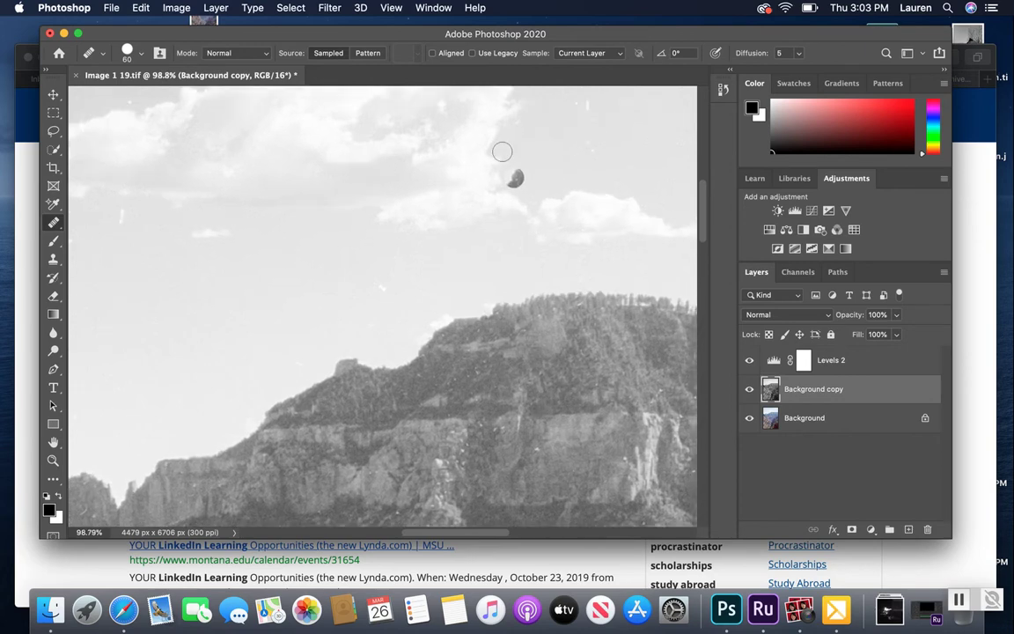
{"action": "scroll", "coordinate": [502, 151], "scroll_direction": "down", "scroll_amount": 2}
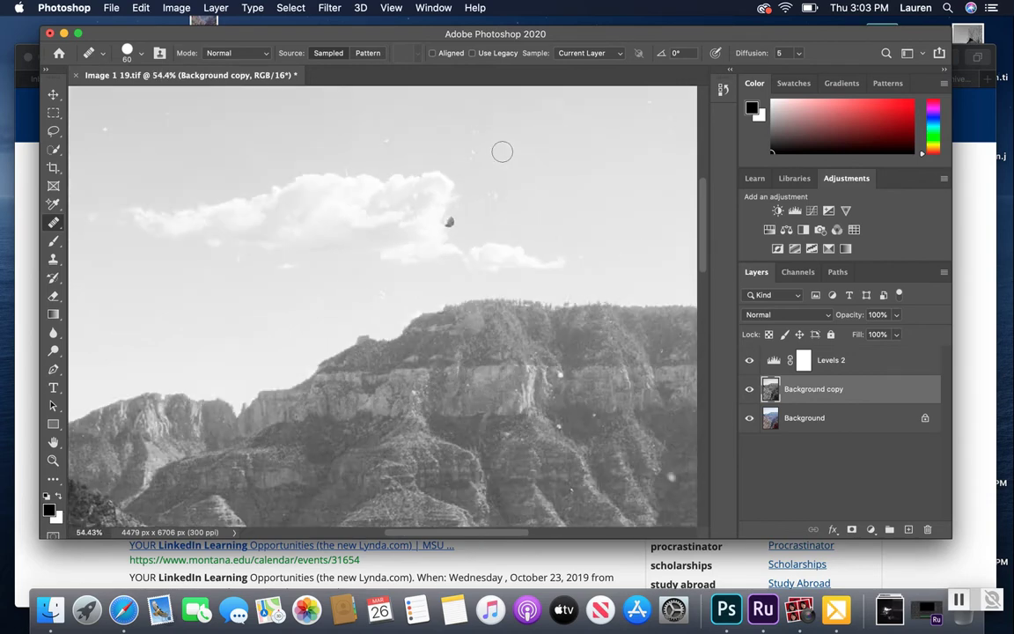
{"action": "scroll", "coordinate": [502, 151], "scroll_direction": "down", "scroll_amount": 3}
{"action": "scroll", "coordinate": [502, 151], "scroll_direction": "down", "scroll_amount": 1}
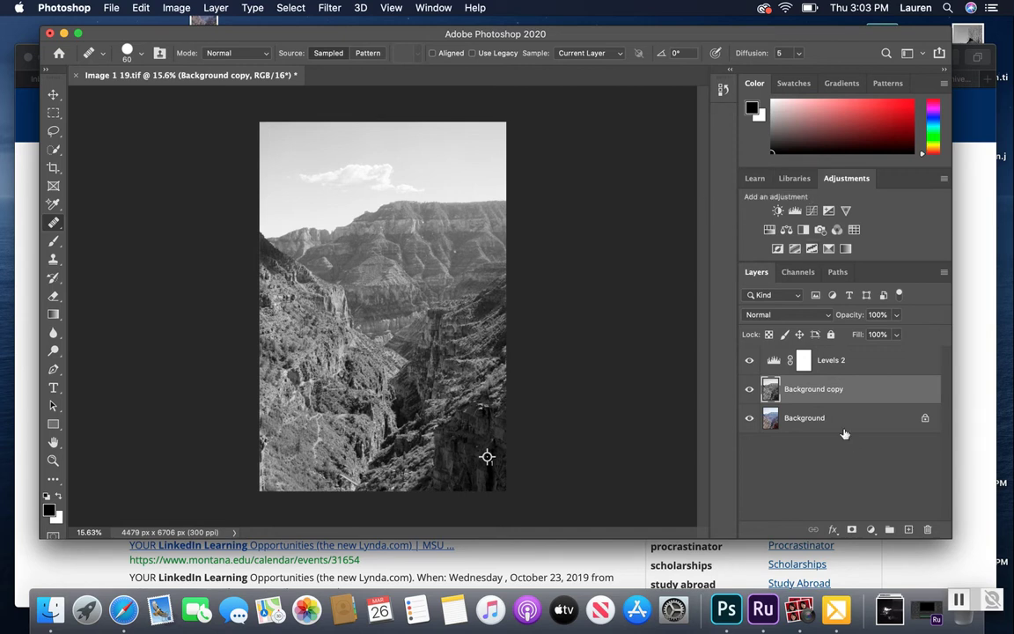
- Convert the Background copy layer to a smart object via its context menu
{"action": "right_click", "coordinate": [790, 393]}
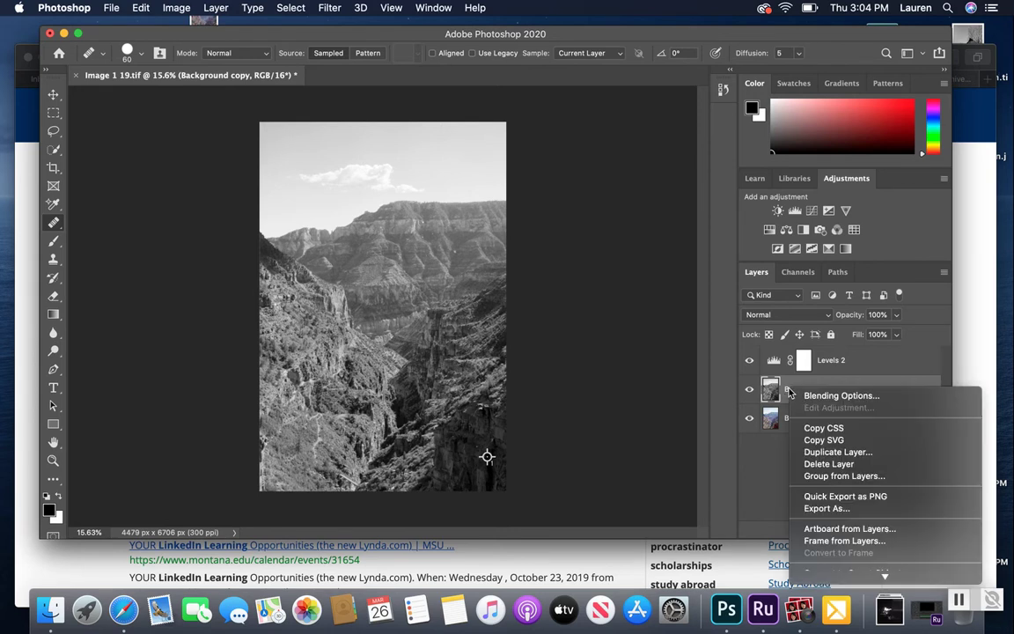
{"action": "key", "text": "Escape"}
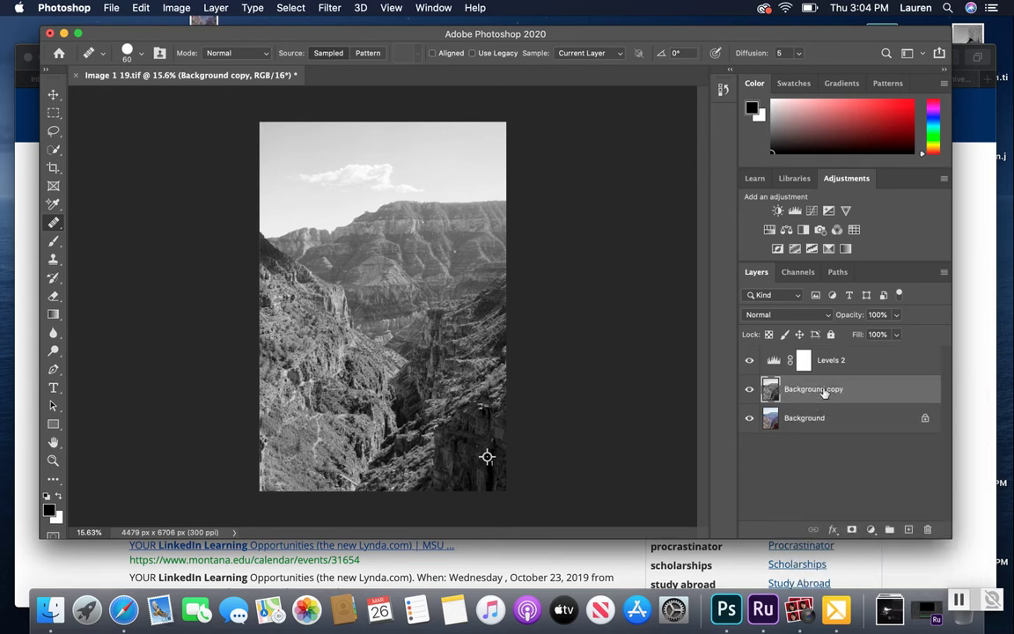
{"action": "right_click", "coordinate": [824, 393]}
{"action": "scroll", "coordinate": [731, 484], "scroll_direction": "down", "scroll_amount": 3}
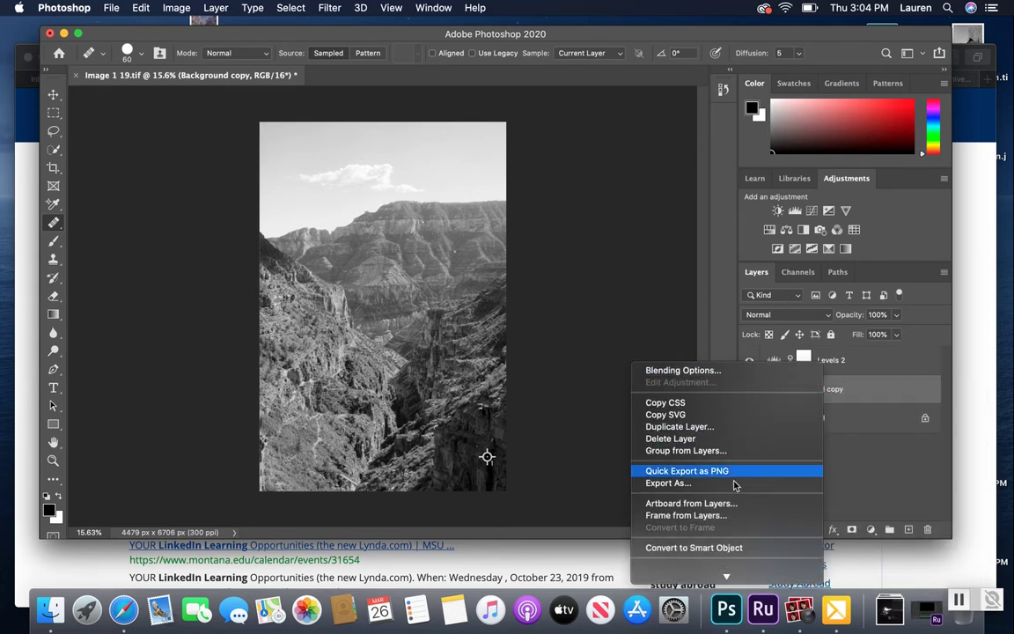
{"action": "left_click", "coordinate": [701, 488]}
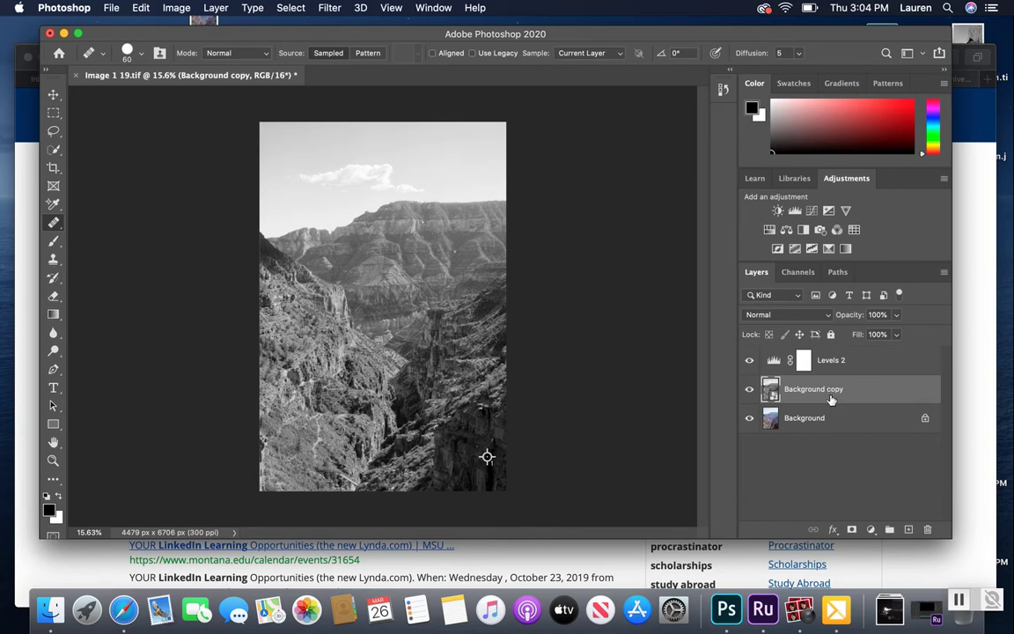
{"action": "left_click", "coordinate": [944, 272]}
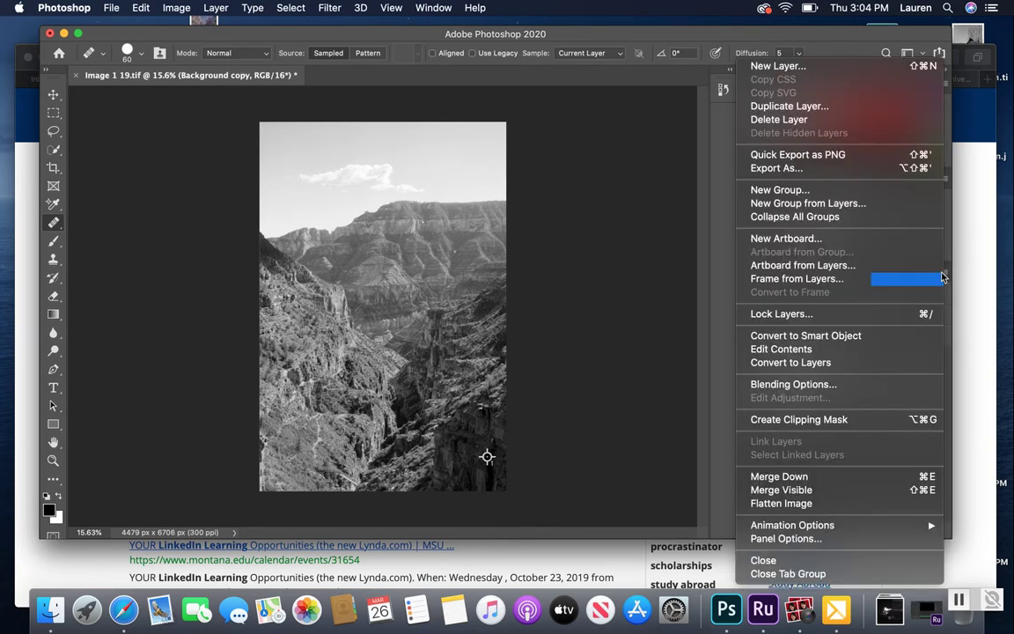
{"action": "left_click", "coordinate": [713, 359]}
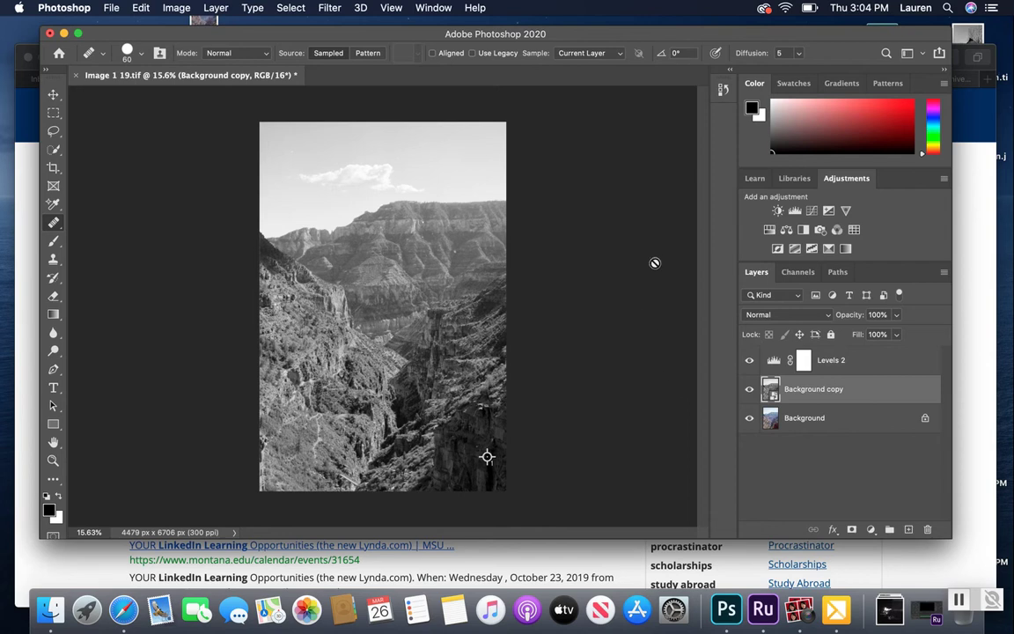
- Open Filter > Render > Lens Flare for the Background copy layer
{"action": "left_click", "coordinate": [322, 8]}
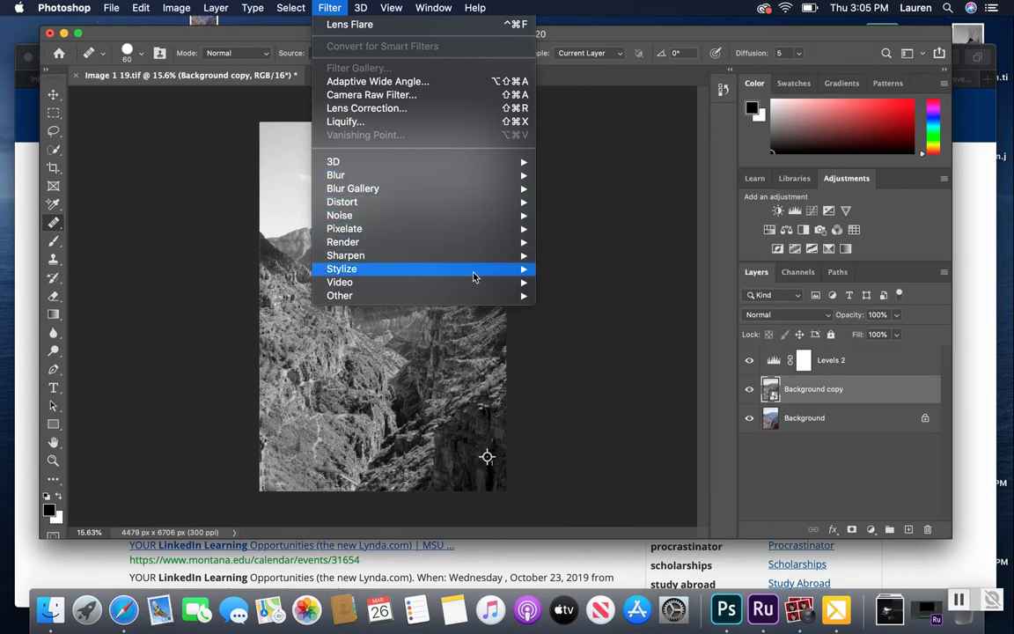
{"action": "mouse_move", "coordinate": [470, 283]}
{"action": "mouse_move", "coordinate": [469, 231]}
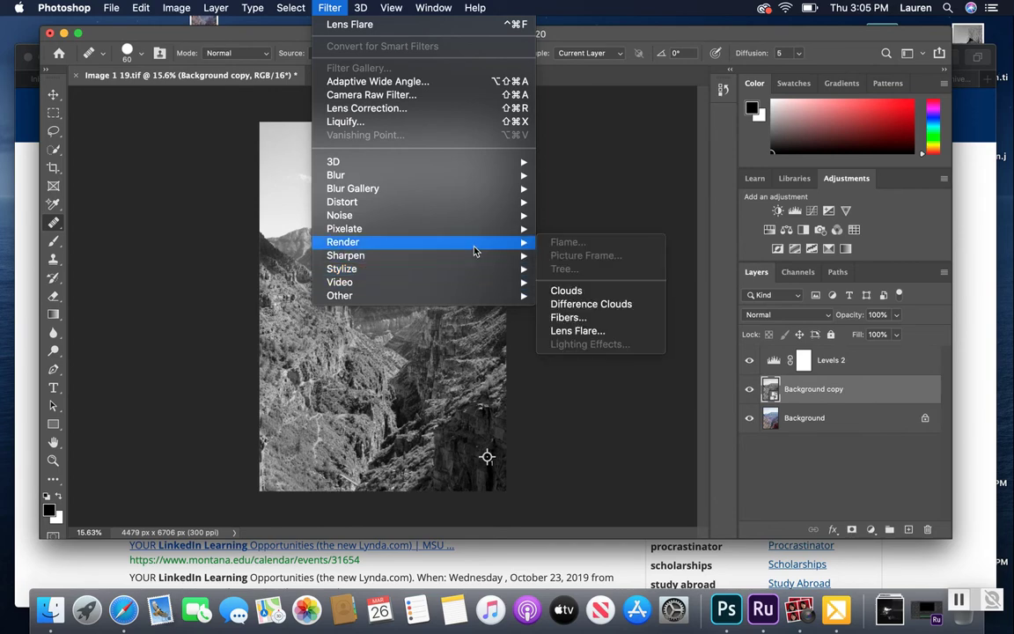
{"action": "left_click", "coordinate": [589, 331]}
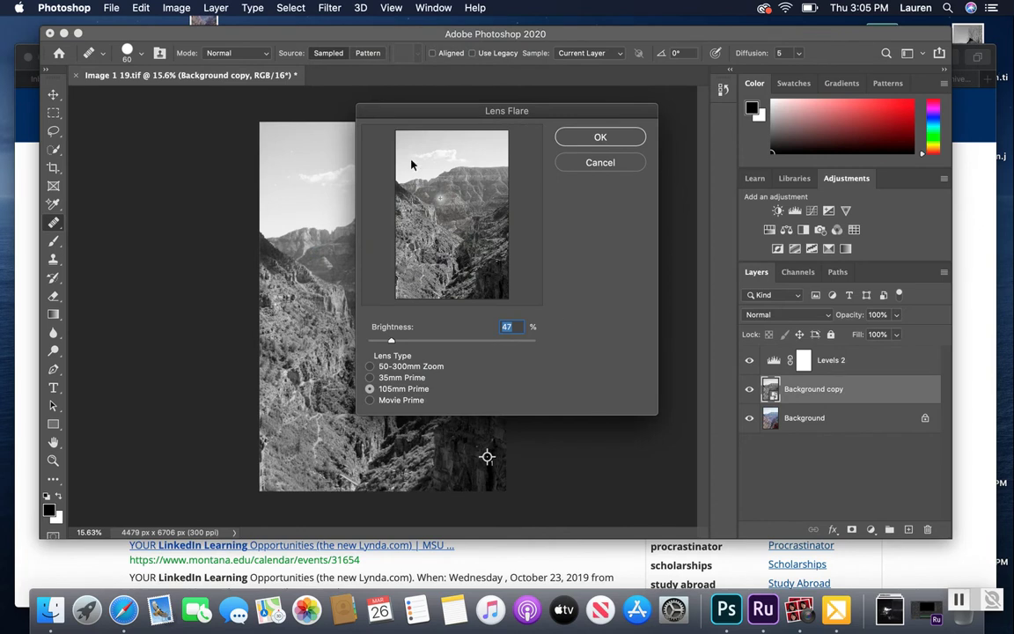
- Apply a lens flare over the ridge, then revise the smart filter to 105mm Prime
{"action": "left_click", "coordinate": [465, 201]}
{"action": "left_click", "coordinate": [598, 138]}
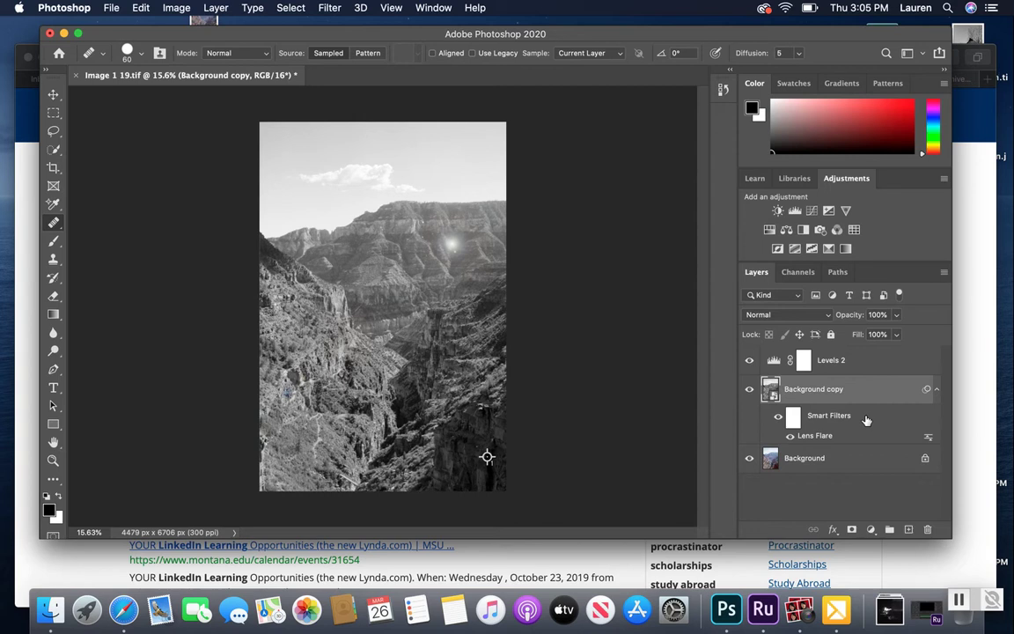
{"action": "double_click", "coordinate": [814, 437]}
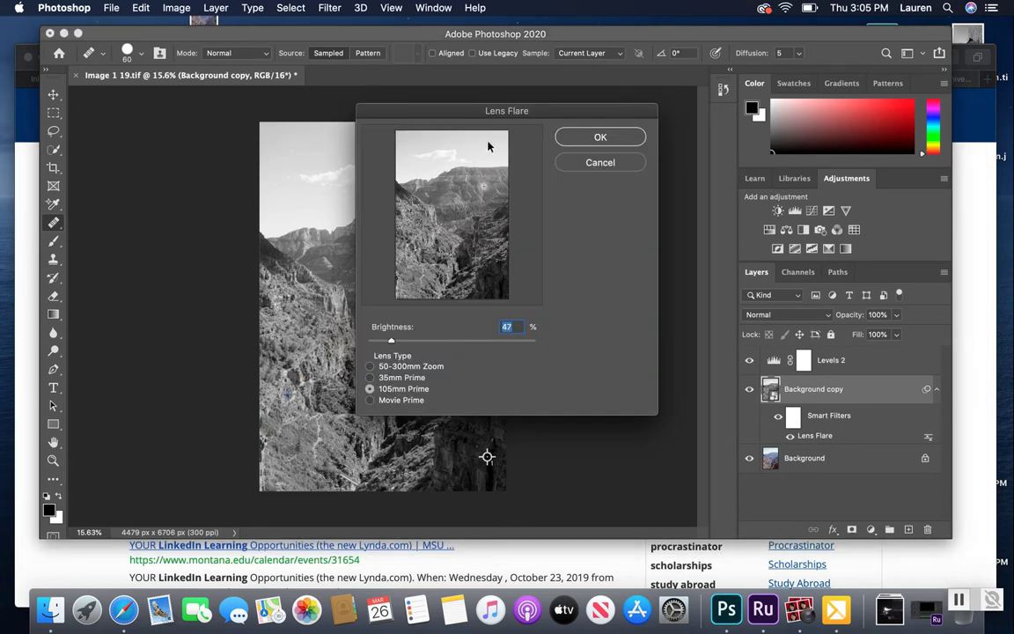
{"action": "left_click", "coordinate": [369, 378]}
{"action": "left_click", "coordinate": [370, 366]}
{"action": "left_click", "coordinate": [370, 389]}
{"action": "left_click", "coordinate": [369, 400]}
{"action": "left_click", "coordinate": [370, 367]}
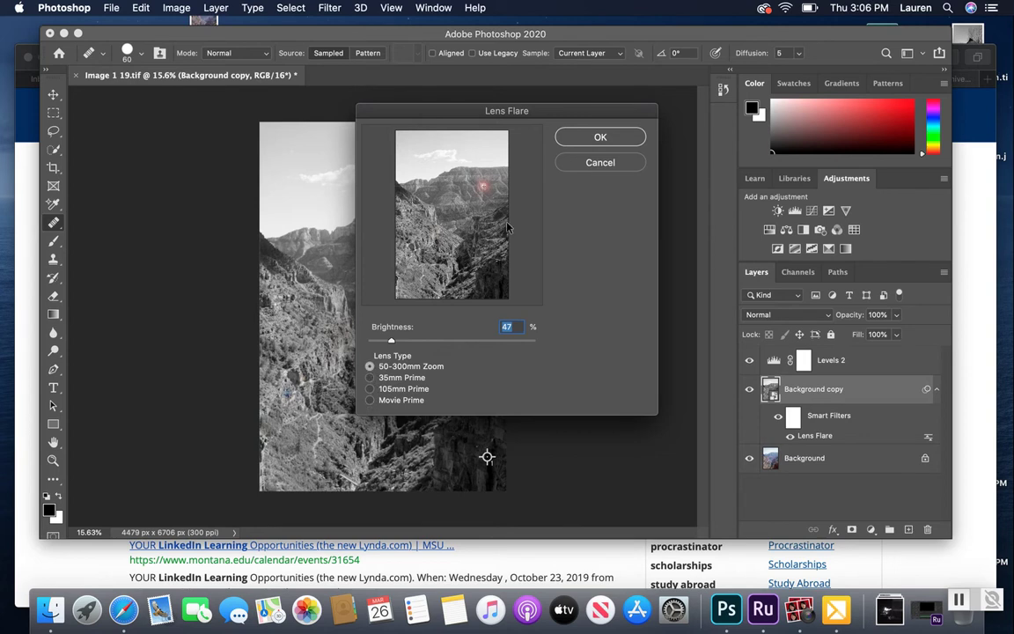
{"action": "left_click", "coordinate": [369, 388]}
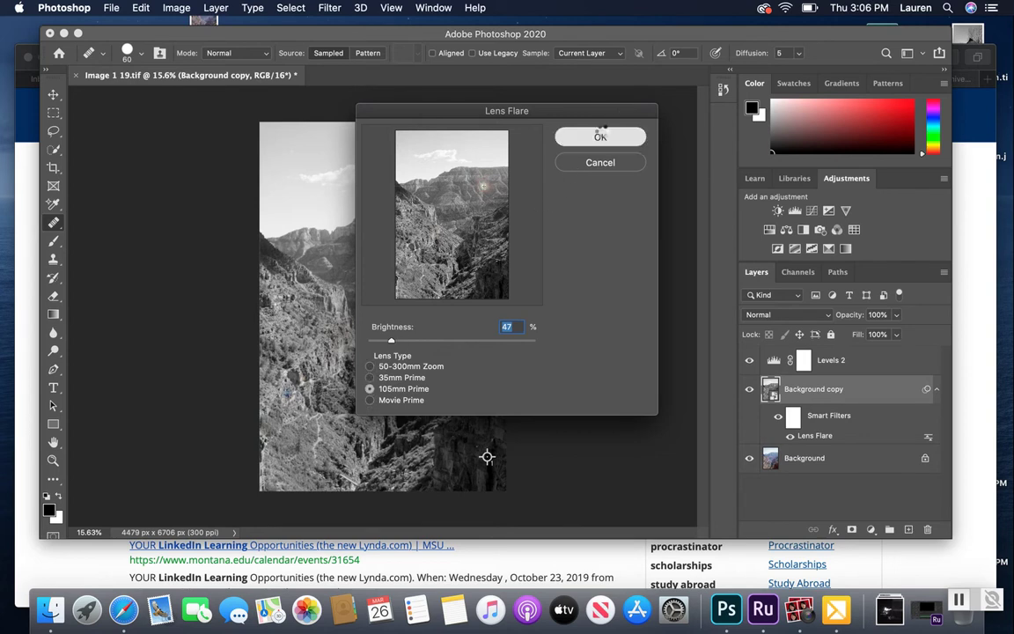
{"action": "left_click", "coordinate": [600, 137]}
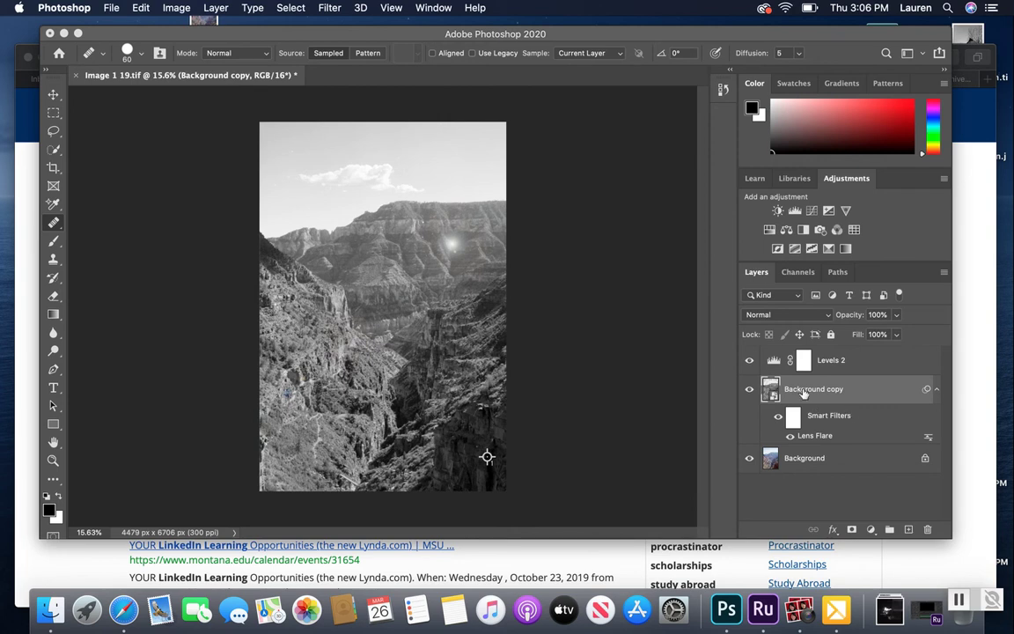
{"action": "left_click", "coordinate": [795, 212]}
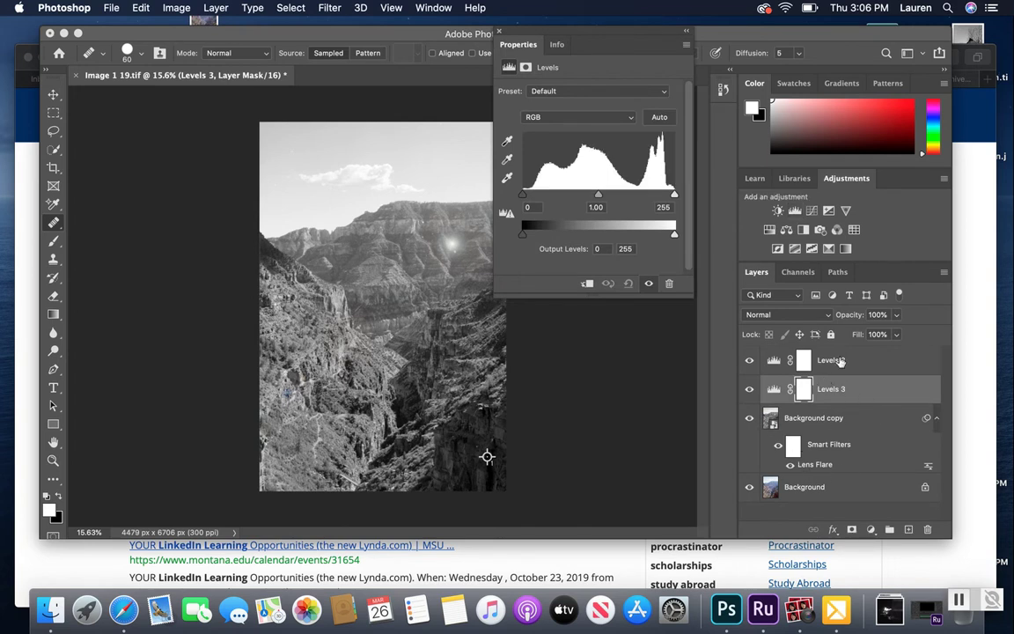
{"action": "key", "text": "super+z"}
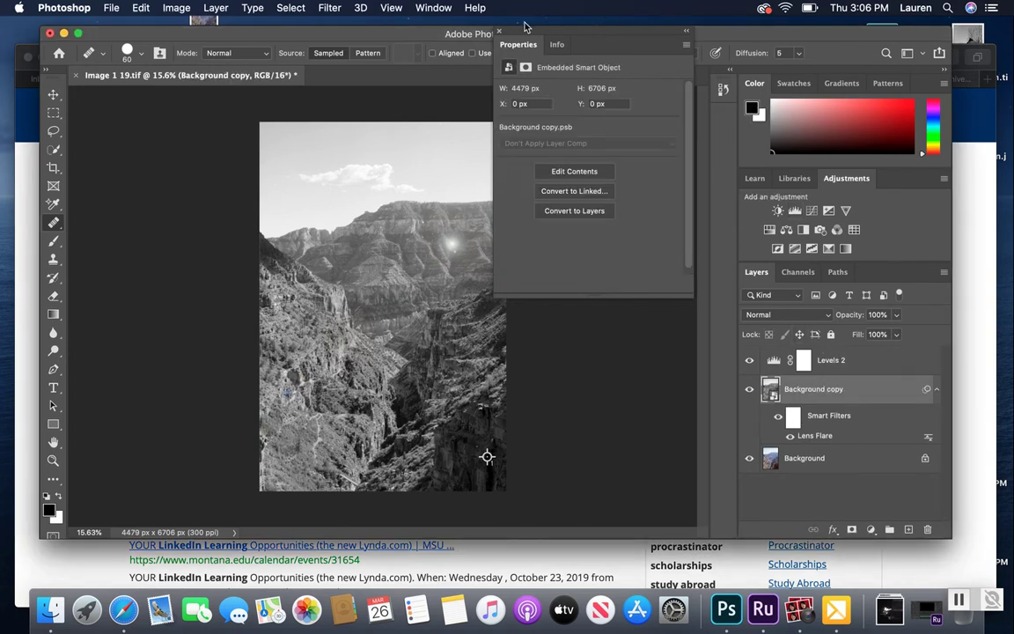
{"action": "left_click", "coordinate": [500, 33]}
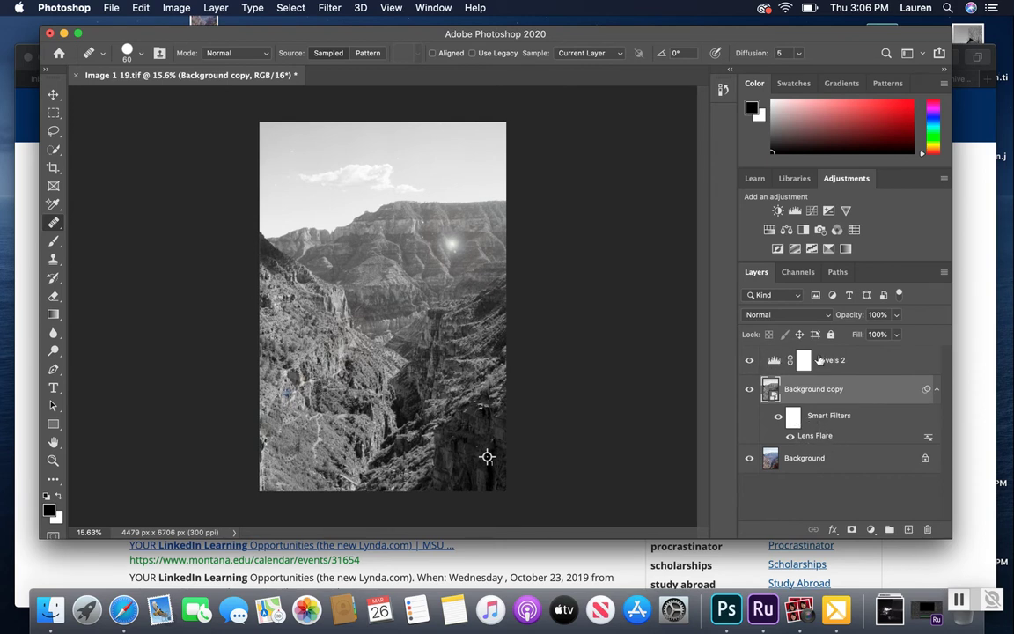
{"action": "left_click", "coordinate": [836, 369]}
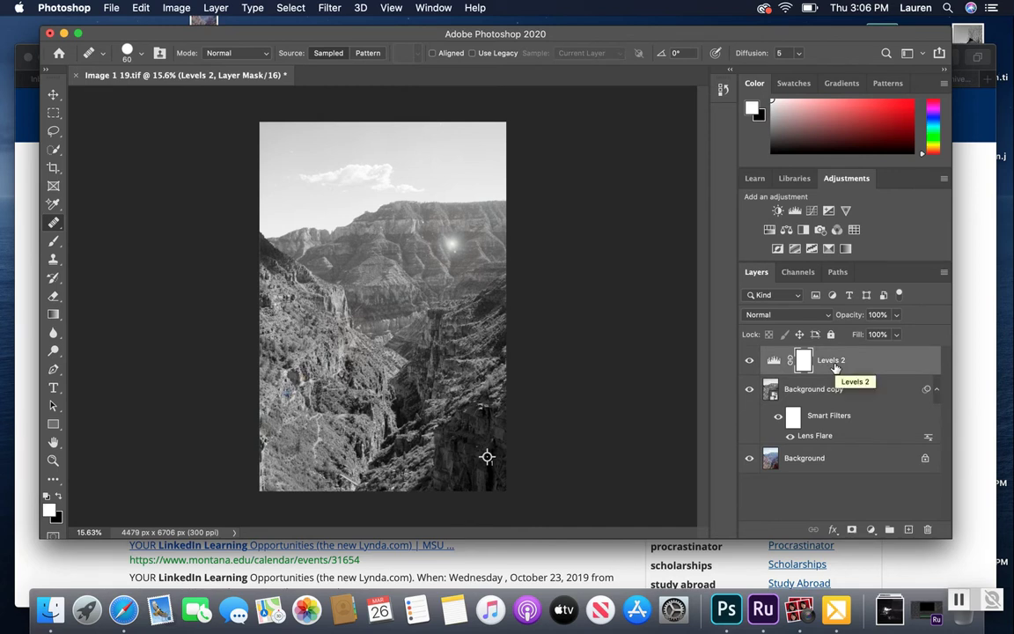
{"action": "left_click", "coordinate": [825, 396]}
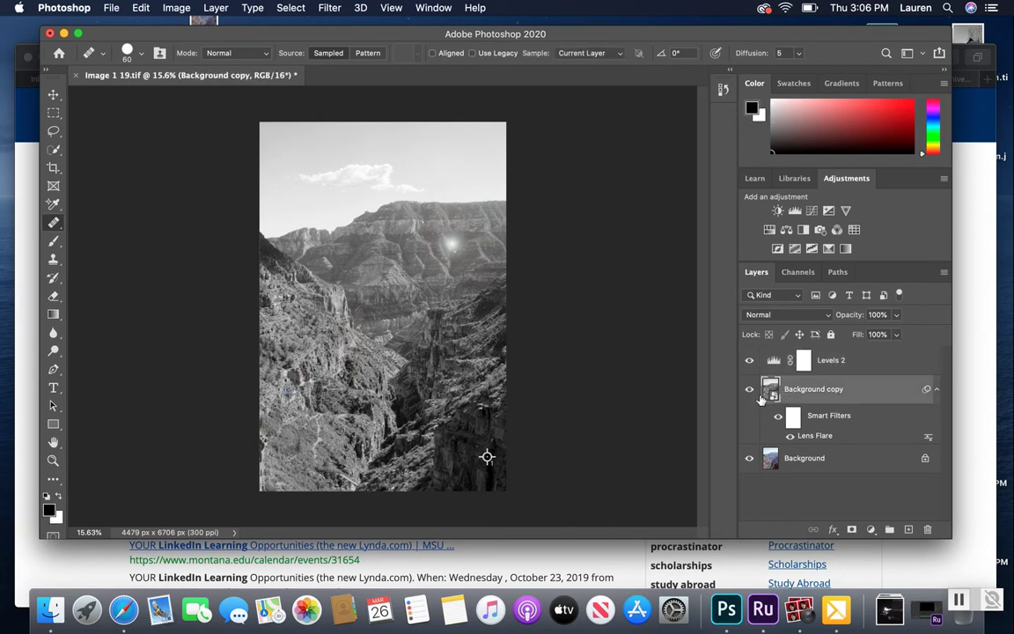
{"action": "left_click", "coordinate": [441, 409]}
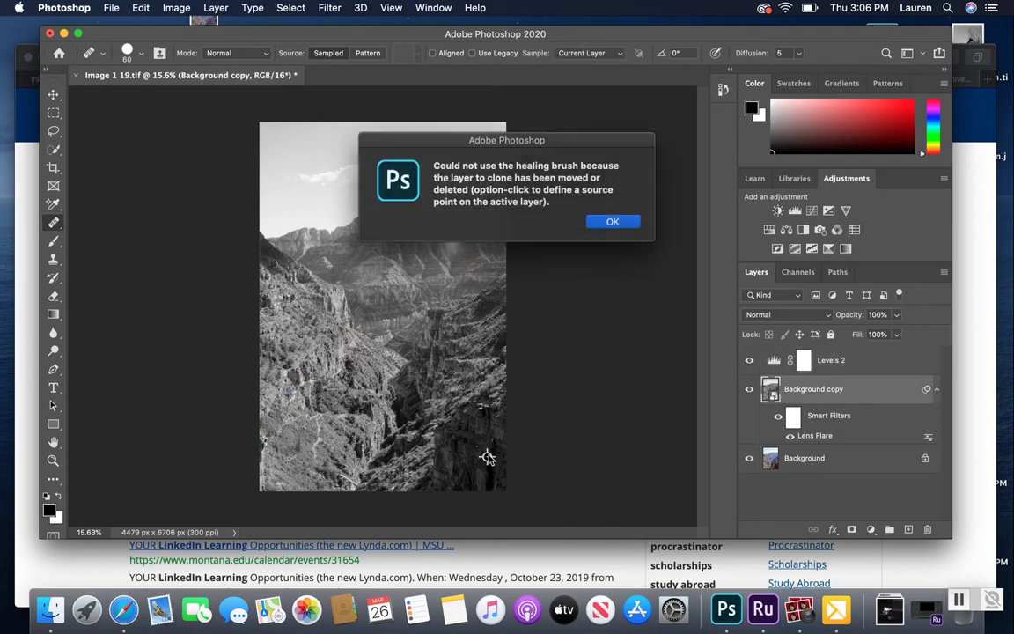
{"action": "left_click", "coordinate": [611, 223]}
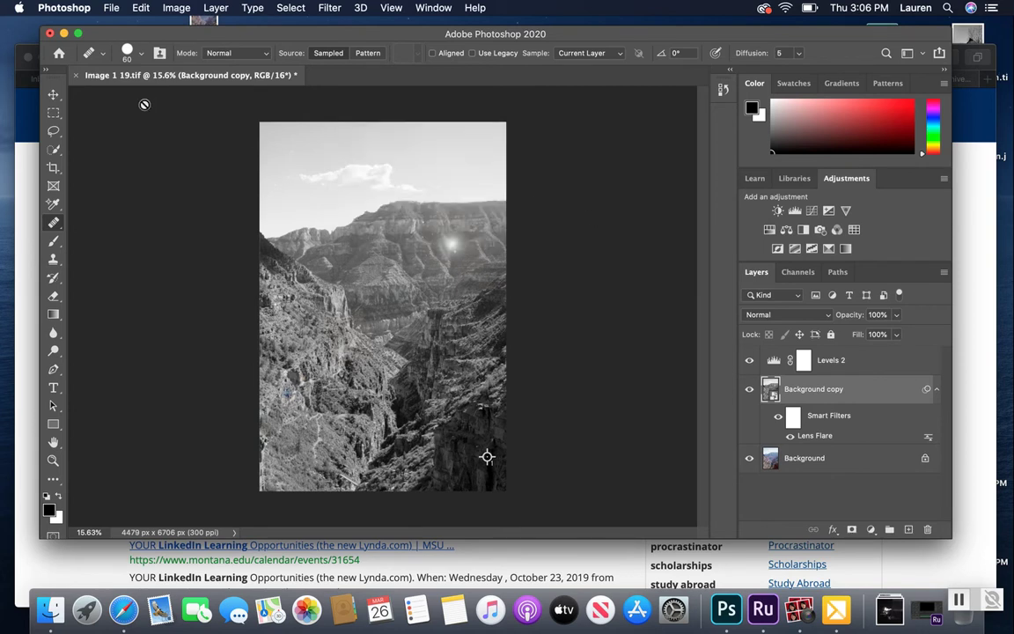
- Switch to the Quick Selection tool and set its brush size to 700
{"action": "left_click", "coordinate": [53, 150]}
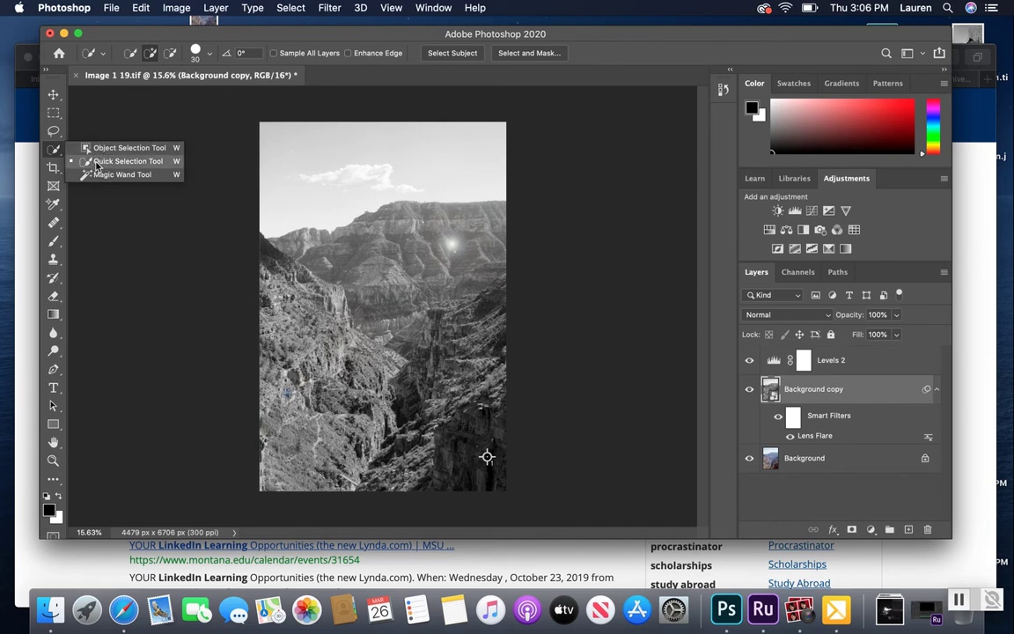
{"action": "left_click", "coordinate": [96, 164]}
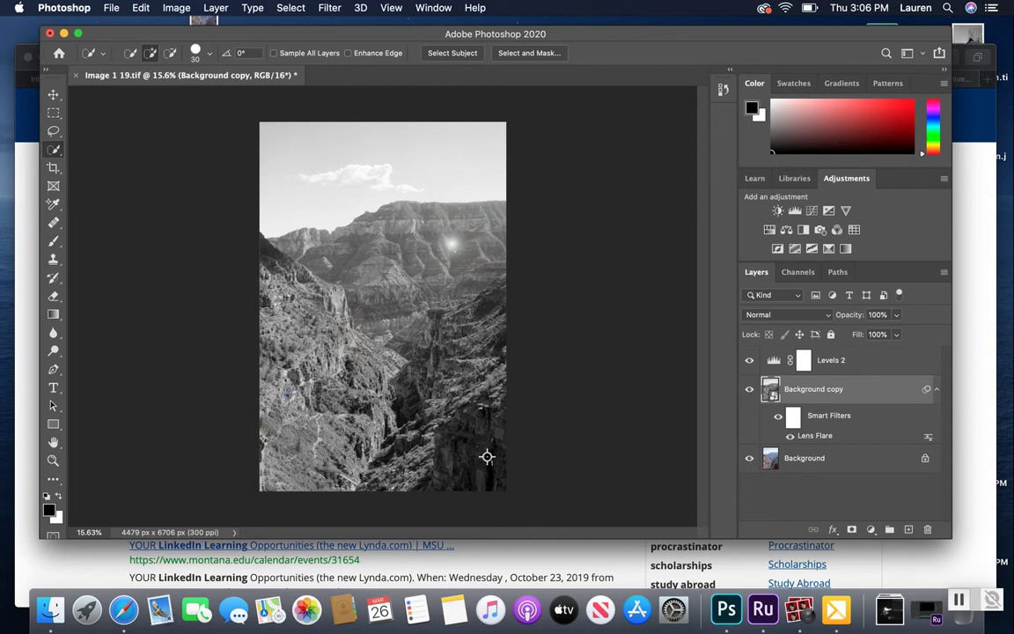
{"action": "scroll", "coordinate": [487, 456], "scroll_direction": "up", "scroll_amount": 3}
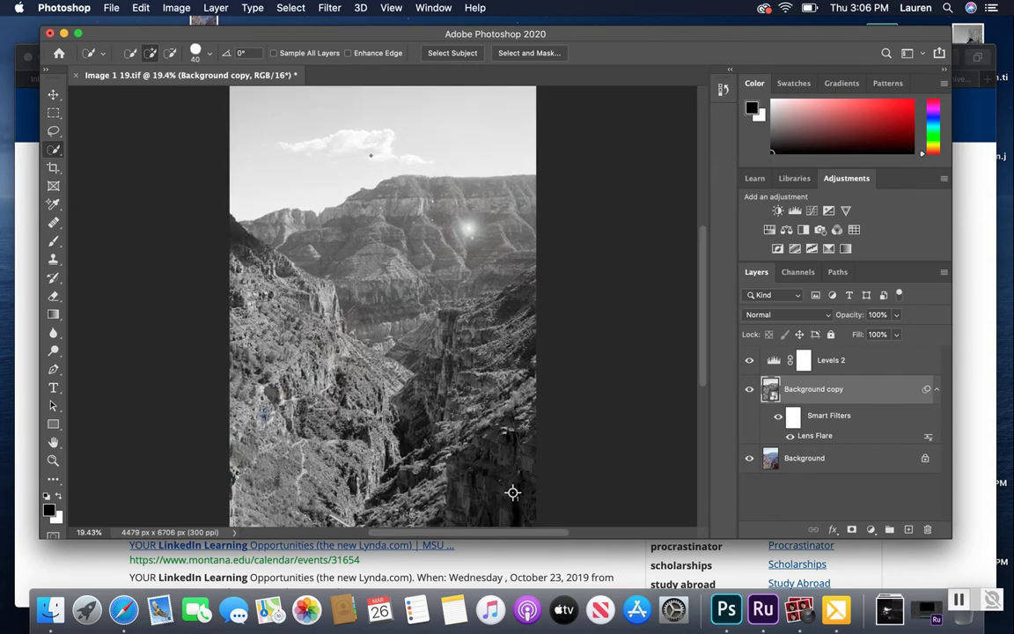
{"action": "key", "text": "bracketright"}
{"action": "key", "text": "bracketright"}
{"action": "key", "text": "bracketright"}
{"action": "key", "text": "bracketright"}
{"action": "key", "text": "bracketright"}
{"action": "key", "text": "bracketright"}
{"action": "key", "text": "bracketright"}
{"action": "key", "text": "bracketright"}
{"action": "key", "text": "bracketright"}
{"action": "key", "text": "bracketright"}
{"action": "key", "text": "bracketright"}
{"action": "key", "text": "bracketright"}
{"action": "key", "text": "bracketright"}
{"action": "key", "text": "bracketright"}
{"action": "key", "text": "bracketright"}
{"action": "key", "text": "bracketright"}
{"action": "key", "text": "bracketright"}
{"action": "key", "text": "bracketright"}
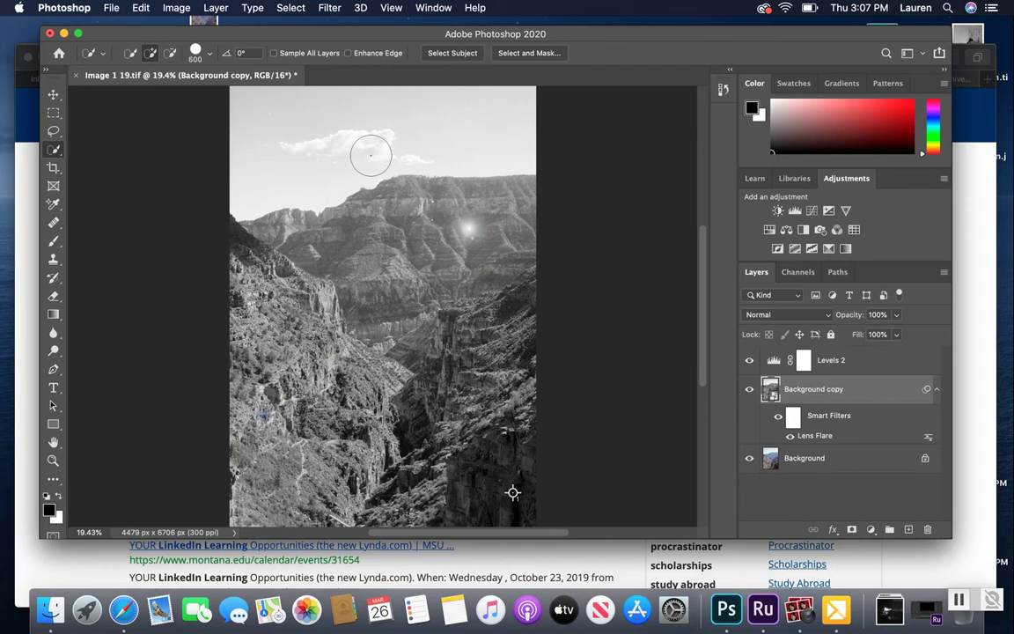
{"action": "key", "text": "bracketleft"}
{"action": "key", "text": "bracketleft"}
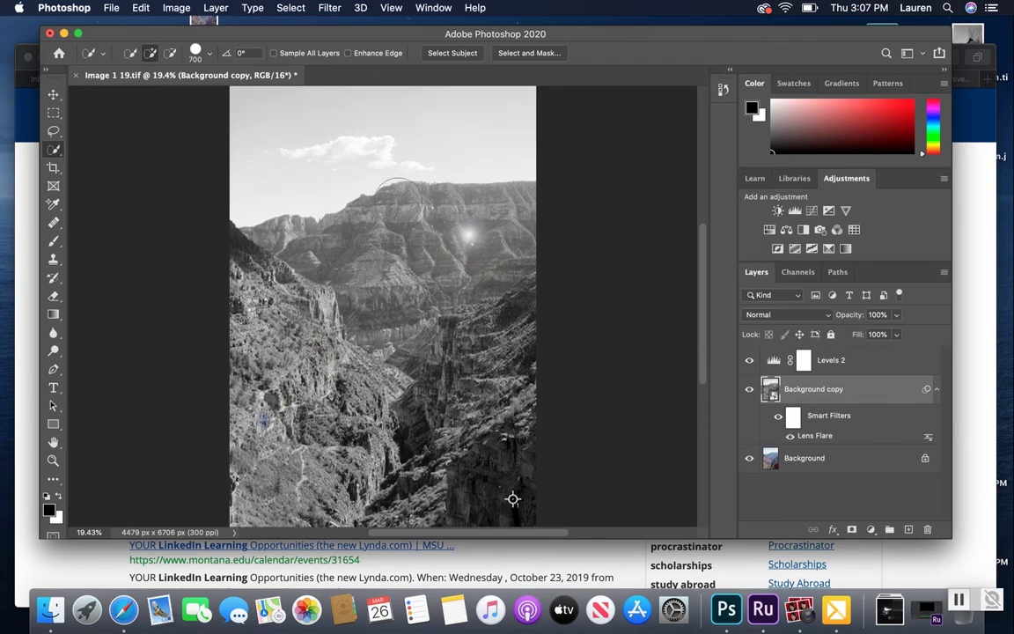
{"action": "scroll", "coordinate": [513, 499], "scroll_direction": "down", "scroll_amount": 1}
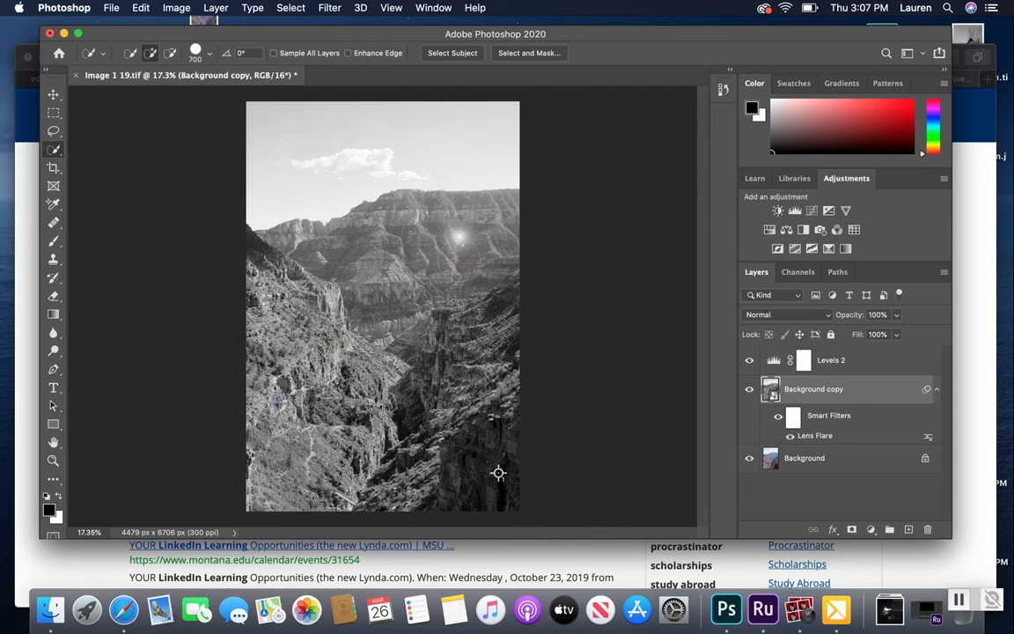
- Hide the lens flare filter and quick-select the distant mountains and left ridge
{"action": "left_click", "coordinate": [778, 422]}
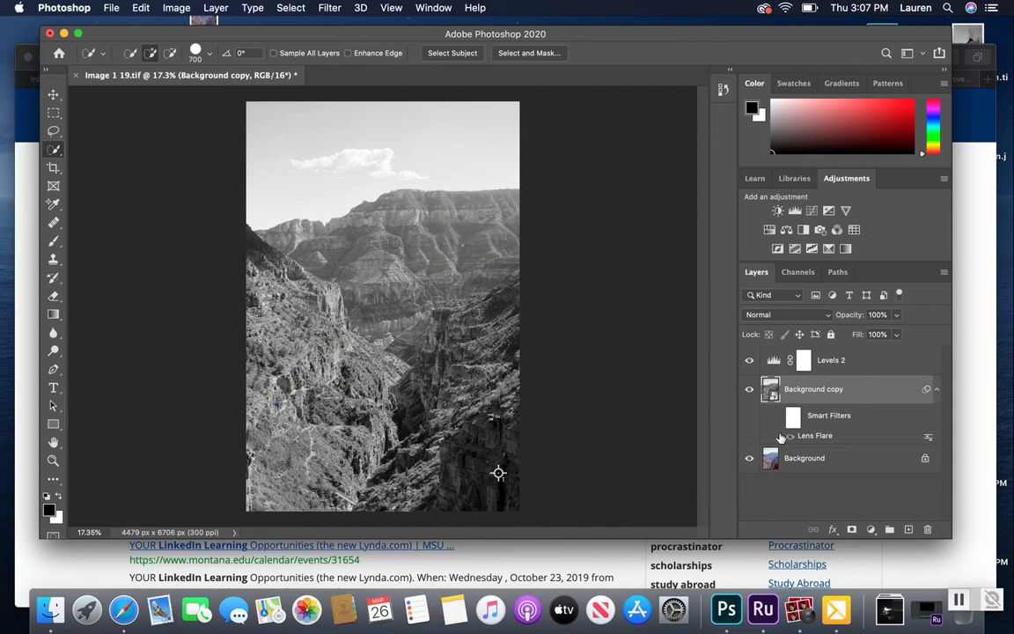
{"action": "scroll", "coordinate": [499, 474], "scroll_direction": "up", "scroll_amount": 2}
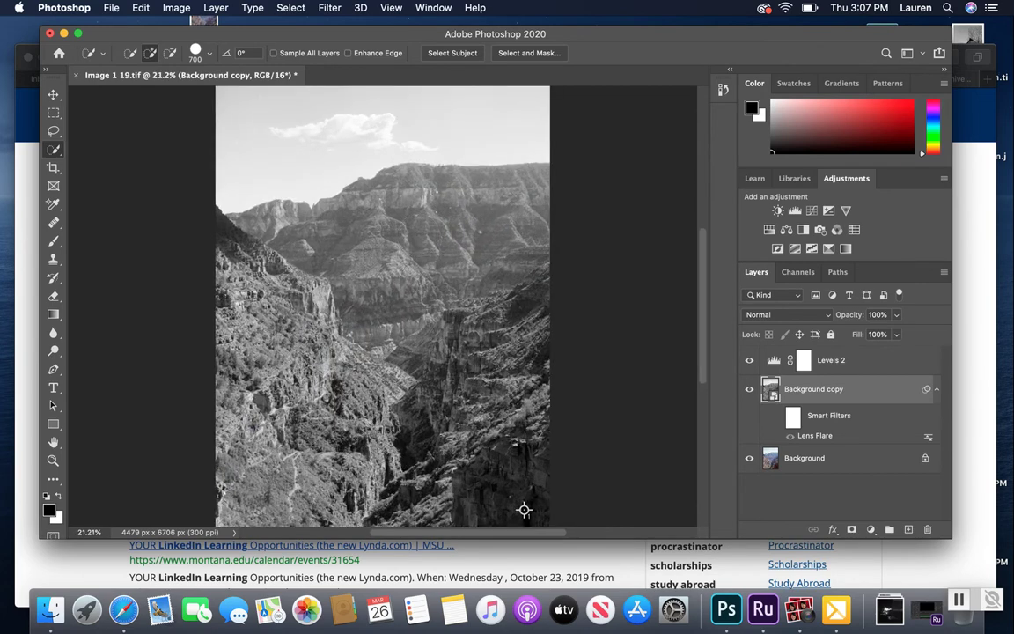
{"action": "scroll", "coordinate": [524, 509], "scroll_direction": "up", "scroll_amount": 3}
{"action": "scroll", "coordinate": [382, 251], "scroll_direction": "up", "scroll_amount": 3}
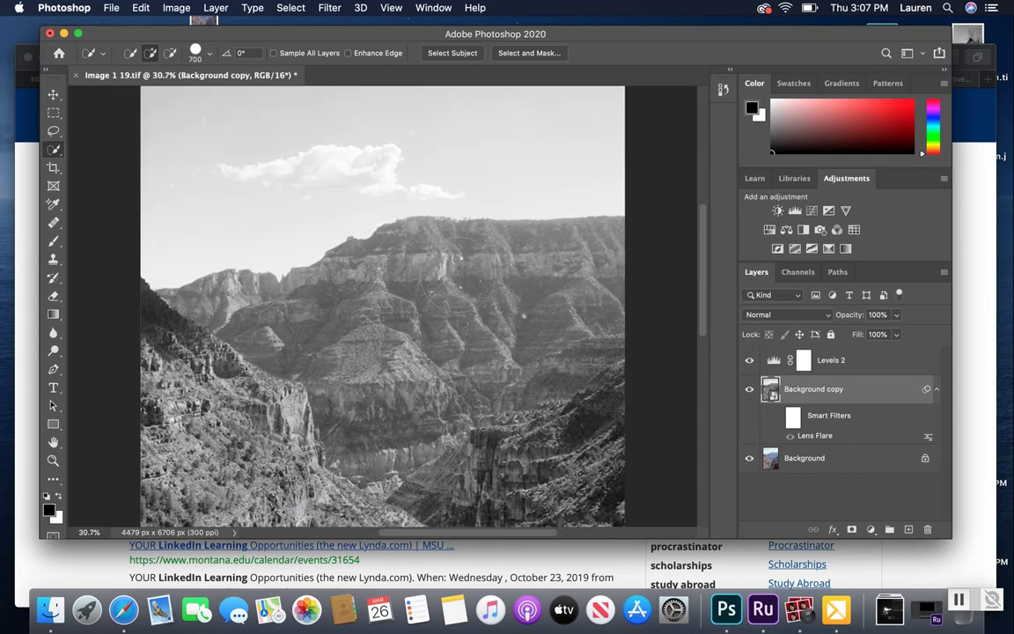
{"action": "scroll", "coordinate": [458, 273], "scroll_direction": "right", "scroll_amount": 2}
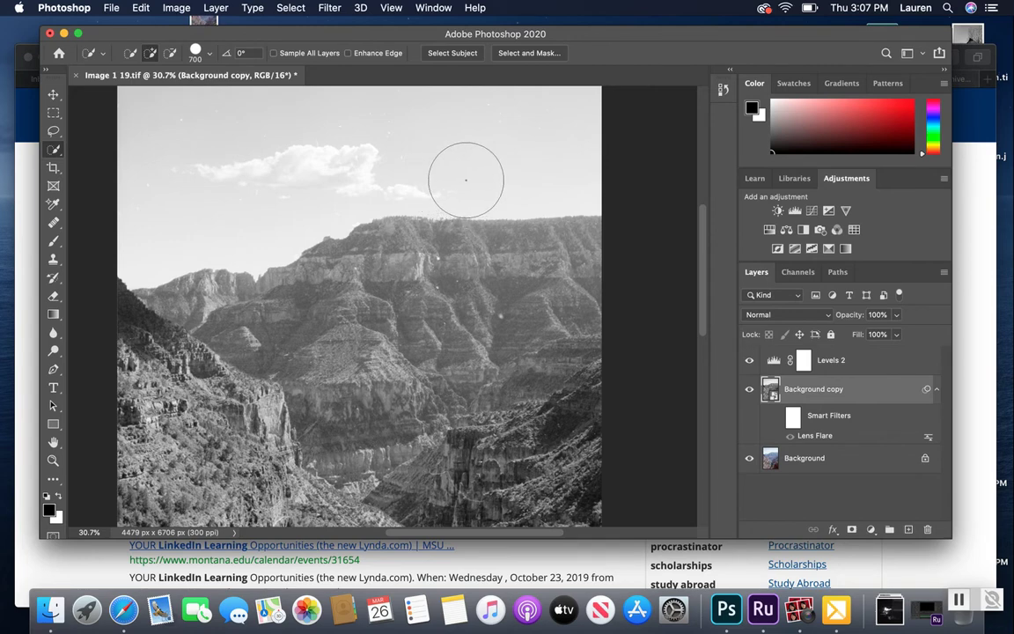
{"action": "mouse_move", "coordinate": [557, 261]}
{"action": "left_mouse_down"}
{"action": "mouse_move", "coordinate": [473, 231]}
{"action": "mouse_move", "coordinate": [393, 257]}
{"action": "mouse_move", "coordinate": [433, 308]}
{"action": "mouse_move", "coordinate": [414, 379]}
{"action": "mouse_move", "coordinate": [353, 335]}
{"action": "mouse_move", "coordinate": [265, 344]}
{"action": "mouse_move", "coordinate": [317, 342]}
{"action": "mouse_move", "coordinate": [211, 299]}
{"action": "left_mouse_up"}
{"action": "mouse_move", "coordinate": [209, 341]}
{"action": "left_mouse_down"}
{"action": "mouse_move", "coordinate": [321, 425]}
{"action": "mouse_move", "coordinate": [465, 370]}
{"action": "mouse_move", "coordinate": [355, 414]}
{"action": "left_mouse_up"}
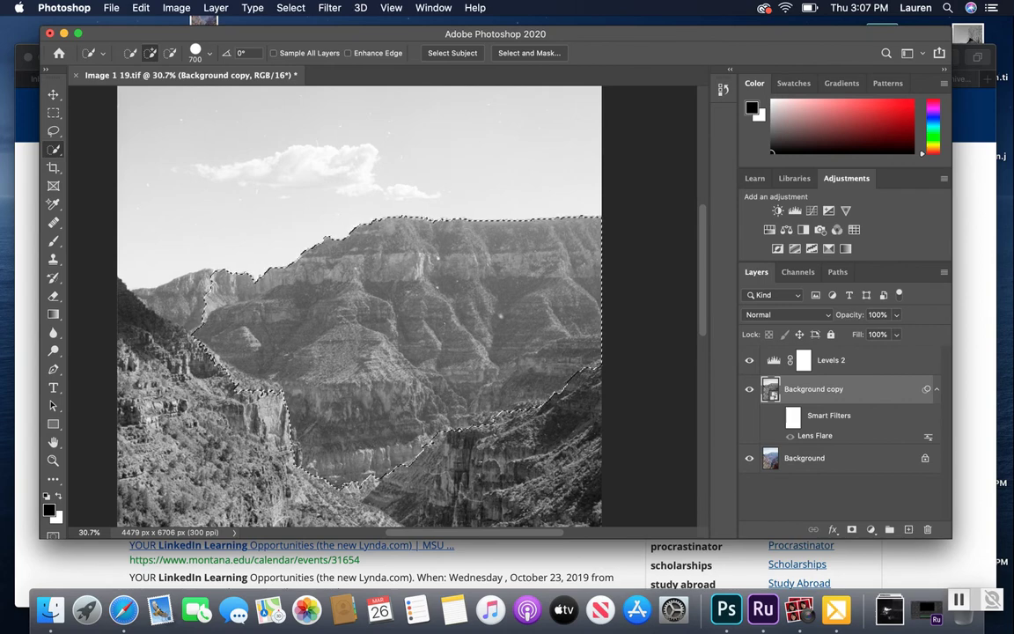
{"action": "key", "text": "bracketleft"}
{"action": "key", "text": "bracketleft"}
{"action": "key", "text": "bracketleft"}
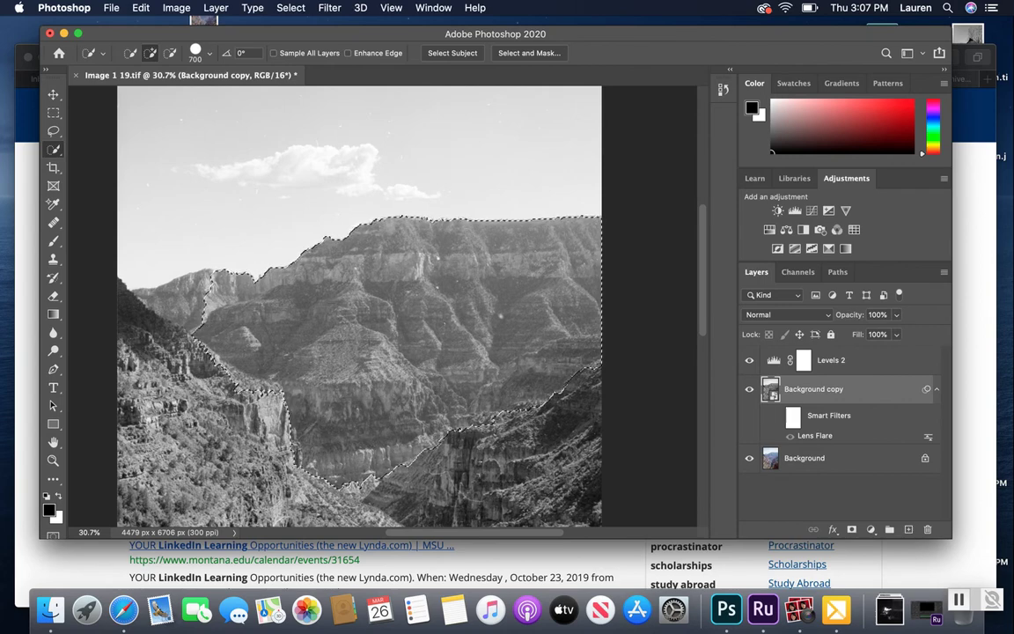
{"action": "key", "text": "bracketleft"}
{"action": "key", "text": "bracketleft"}
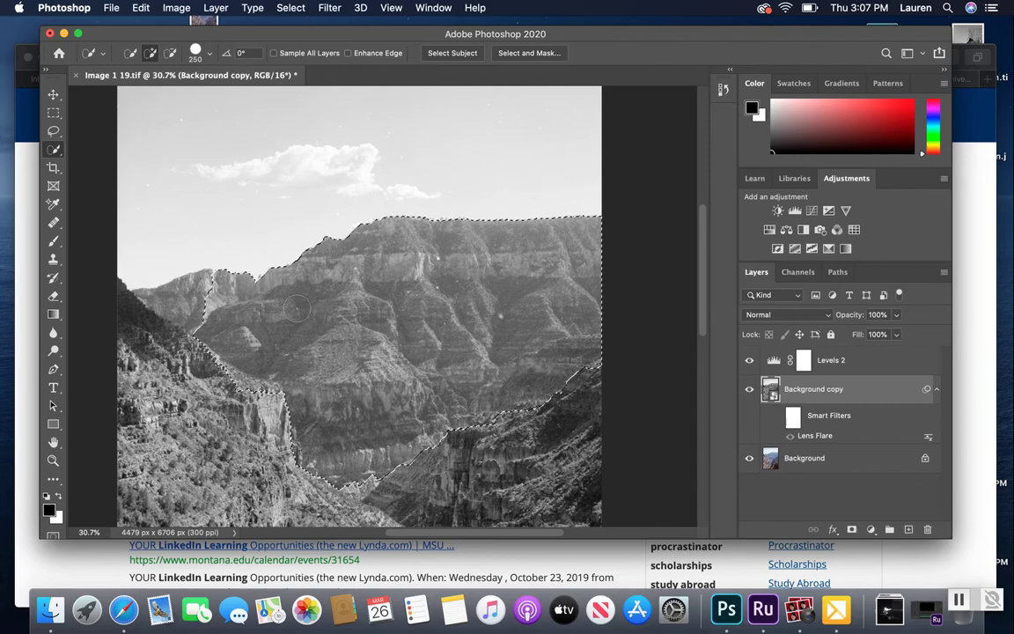
{"action": "left_click", "coordinate": [203, 292]}
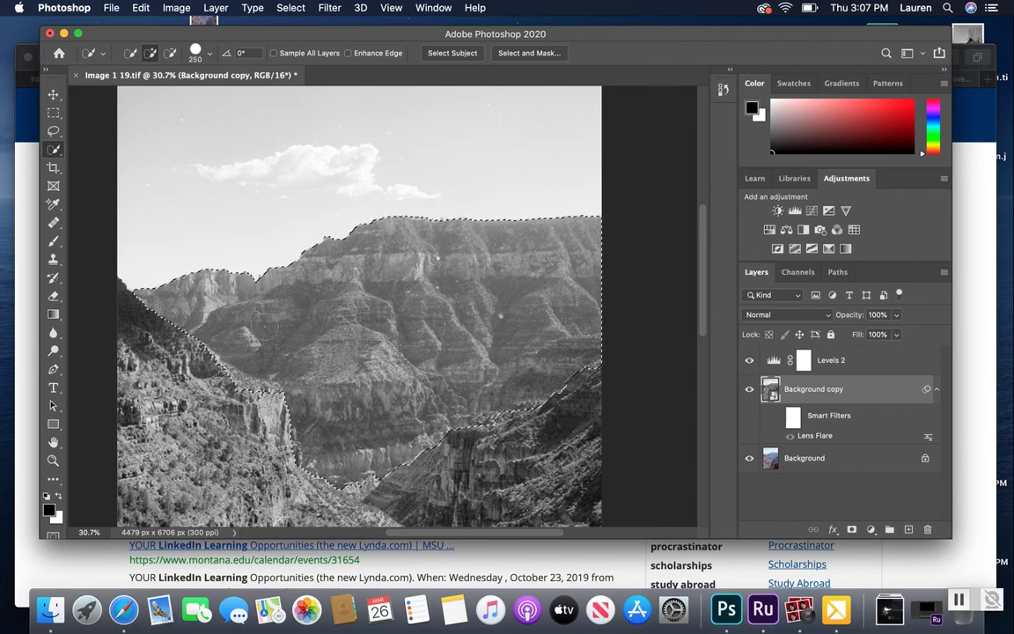
- Shrink the selection brush to 35 px and zoom in to check the selection edge
{"action": "scroll", "coordinate": [302, 291], "scroll_direction": "up", "scroll_amount": 5}
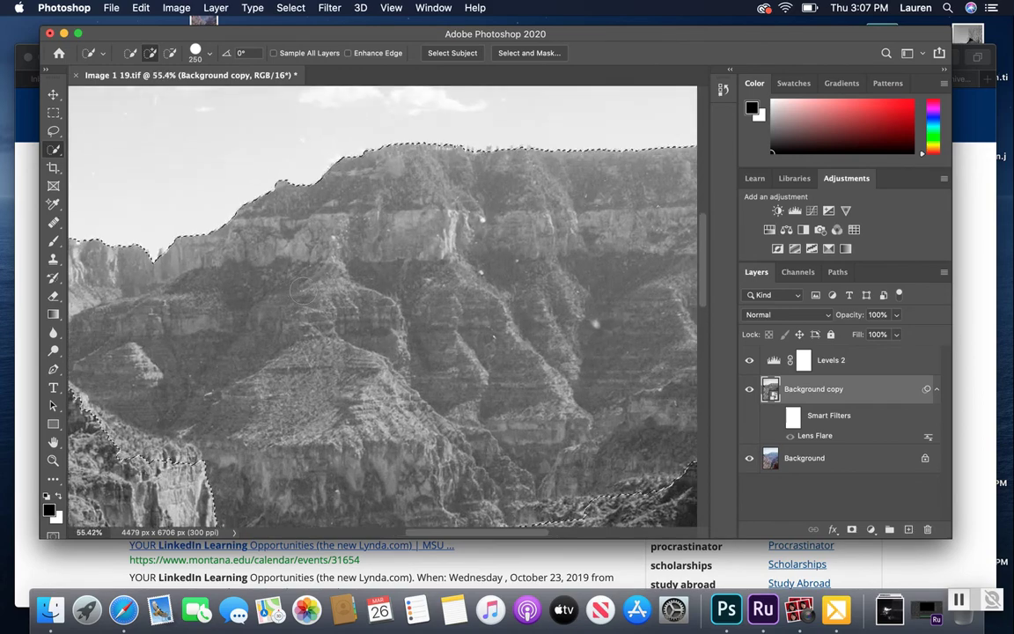
{"action": "scroll", "coordinate": [302, 284], "scroll_direction": "up", "scroll_amount": 3}
{"action": "key", "text": "bracketleft"}
{"action": "key", "text": "bracketleft"}
{"action": "key", "text": "bracketleft"}
{"action": "key", "text": "bracketleft"}
{"action": "key", "text": "bracketleft"}
{"action": "key", "text": "bracketleft"}
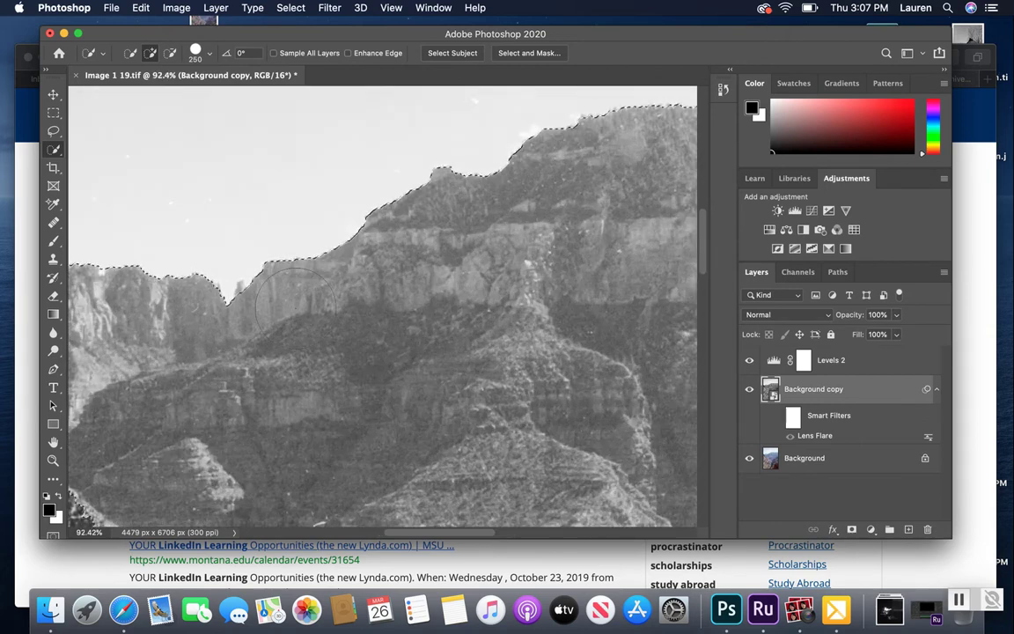
{"action": "key", "text": "bracketleft"}
{"action": "key", "text": "bracketleft"}
{"action": "key", "text": "bracketleft"}
{"action": "key", "text": "bracketleft"}
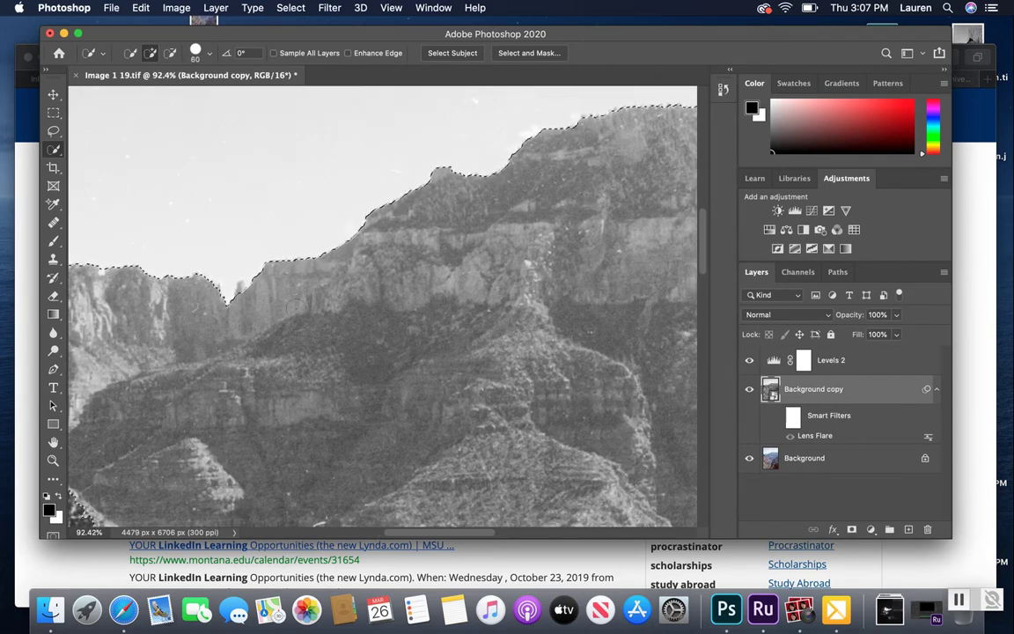
{"action": "key", "text": "bracketleft"}
{"action": "scroll", "coordinate": [241, 286], "scroll_direction": "right", "scroll_amount": 5}
{"action": "scroll", "coordinate": [383, 304], "scroll_direction": "right", "scroll_amount": 3}
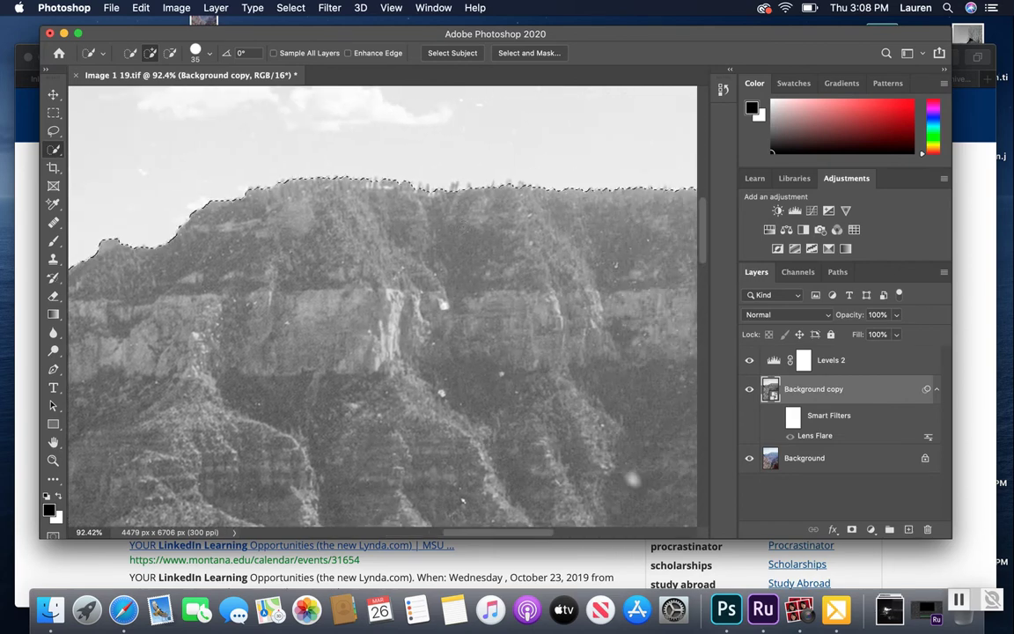
{"action": "scroll", "coordinate": [522, 257], "scroll_direction": "down", "scroll_amount": 10}
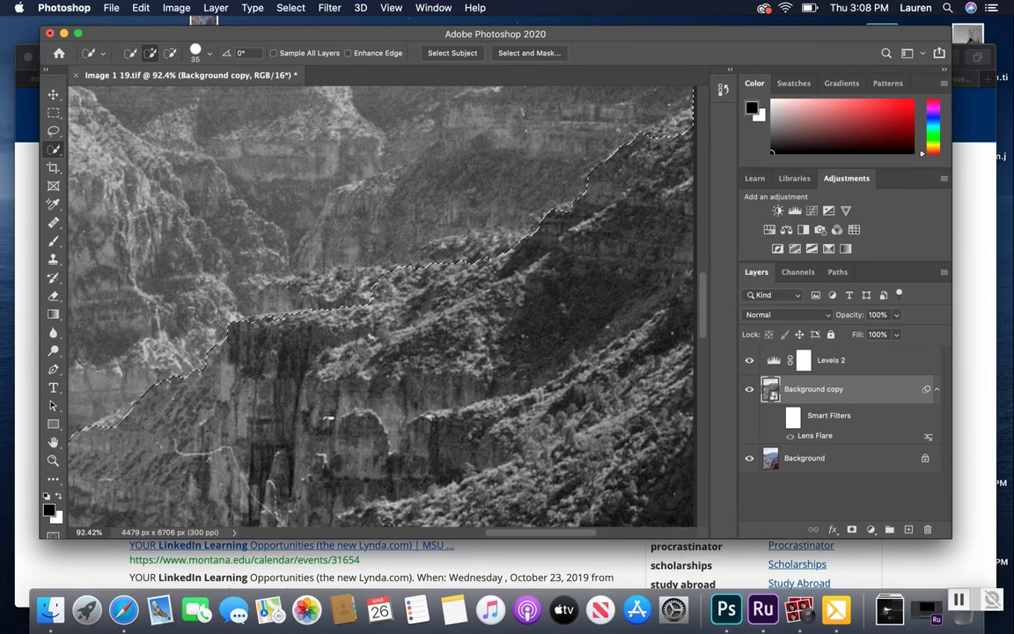
{"action": "key", "text": "super+d"}
{"action": "scroll", "coordinate": [275, 368], "scroll_direction": "down", "scroll_amount": 2}
{"action": "scroll", "coordinate": [274, 368], "scroll_direction": "down", "scroll_amount": 1}
{"action": "key", "text": "shift+super+d"}
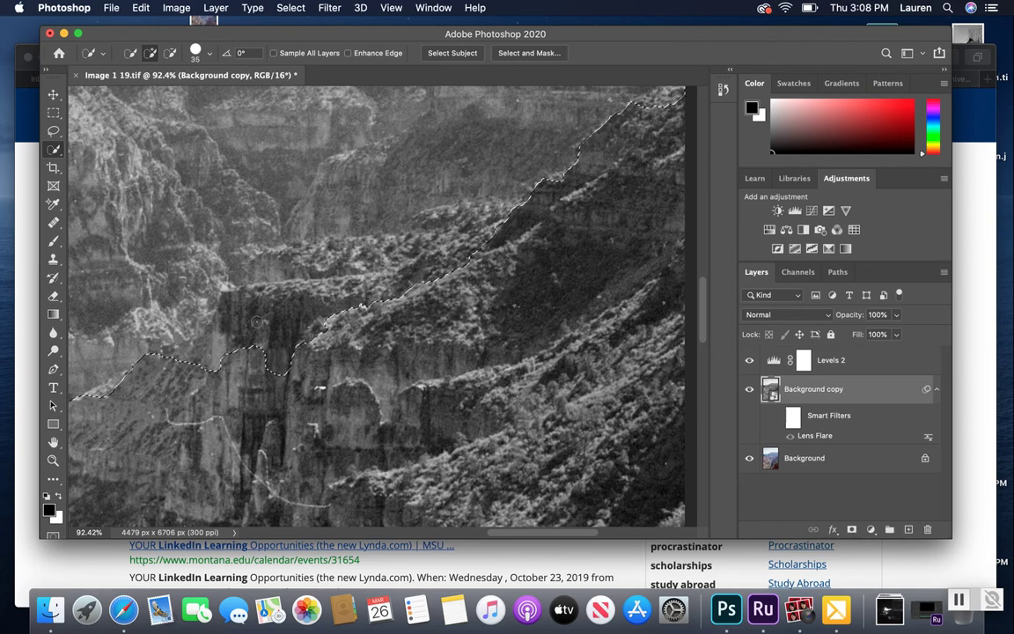
- Subtract the foreground cliff block from the selection with Alt
{"action": "key", "text": "alt"}
{"action": "mouse_move", "coordinate": [276, 313]}
{"action": "left_mouse_down"}
{"action": "mouse_move", "coordinate": [280, 374]}
{"action": "mouse_move", "coordinate": [274, 339]}
{"action": "mouse_move", "coordinate": [224, 305]}
{"action": "mouse_move", "coordinate": [257, 288]}
{"action": "mouse_move", "coordinate": [228, 282]}
{"action": "mouse_move", "coordinate": [283, 297]}
{"action": "left_mouse_up"}
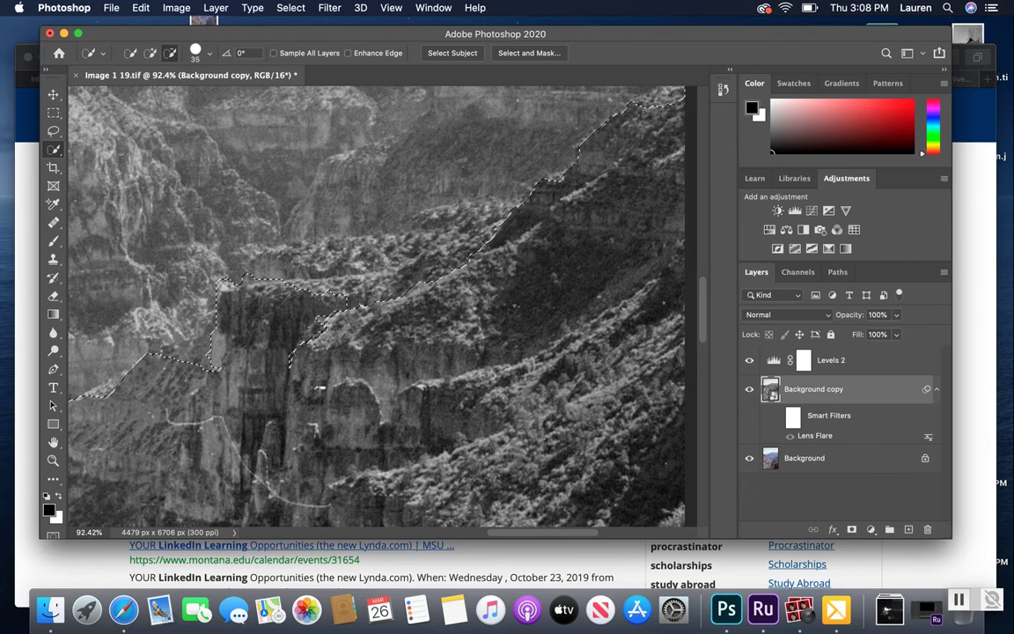
{"action": "left_click", "coordinate": [283, 297]}
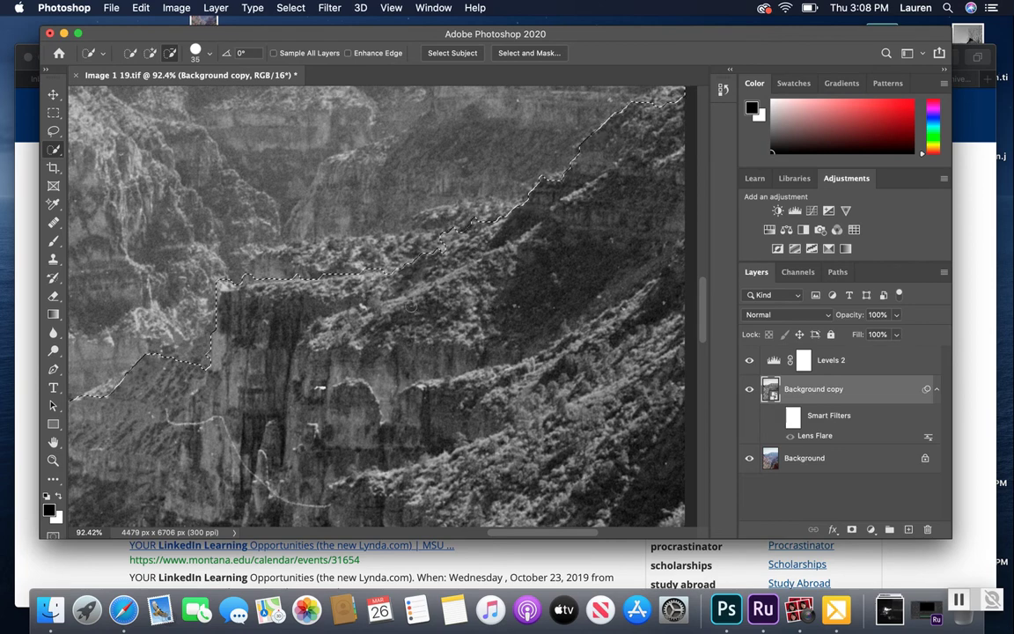
{"action": "key", "text": "shift"}
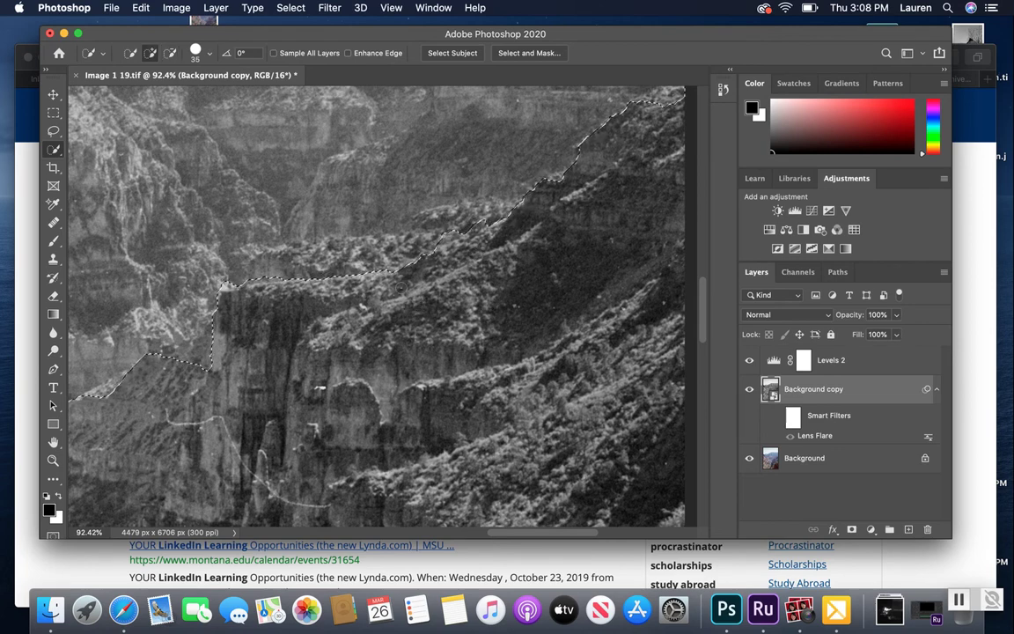
{"action": "scroll", "coordinate": [441, 350], "scroll_direction": "down", "scroll_amount": 2}
{"action": "scroll", "coordinate": [433, 355], "scroll_direction": "down", "scroll_amount": 2}
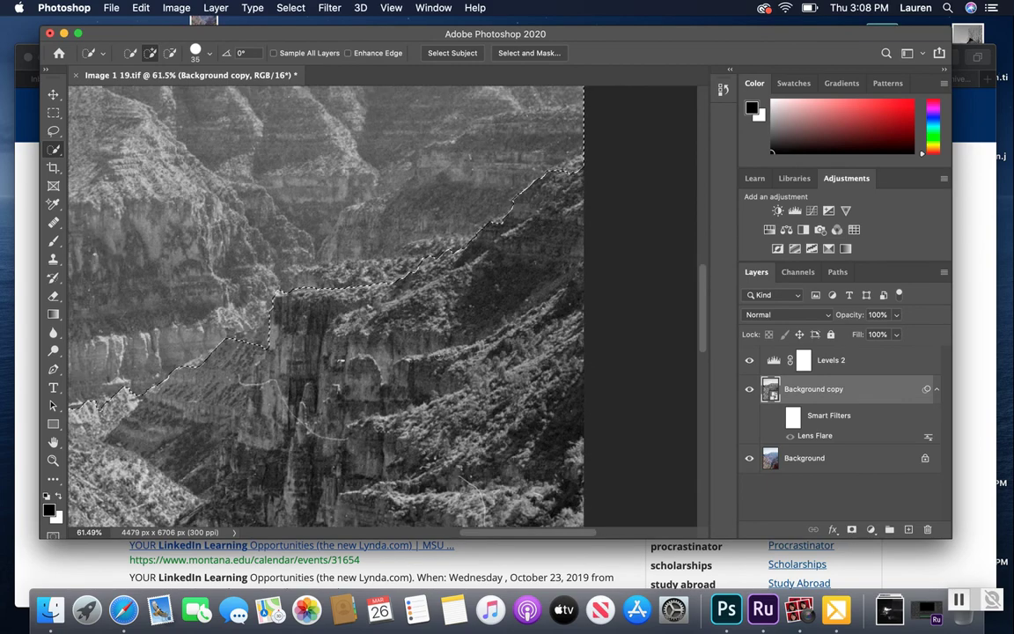
{"action": "scroll", "coordinate": [236, 305], "scroll_direction": "down", "scroll_amount": 2}
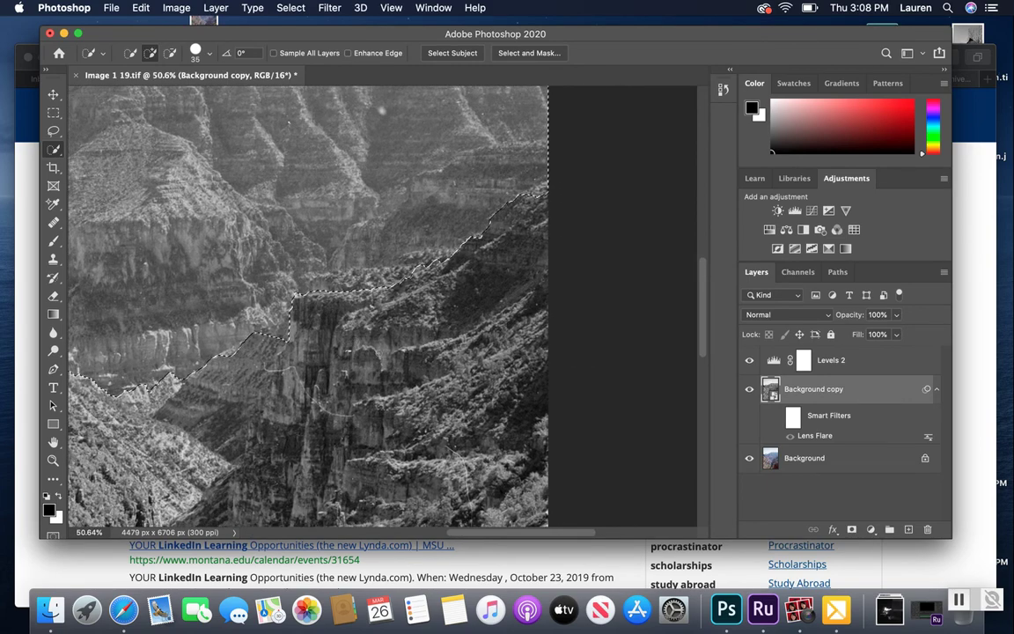
{"action": "scroll", "coordinate": [238, 304], "scroll_direction": "down", "scroll_amount": 2}
{"action": "scroll", "coordinate": [236, 306], "scroll_direction": "down", "scroll_amount": 2}
{"action": "scroll", "coordinate": [236, 306], "scroll_direction": "down", "scroll_amount": 1}
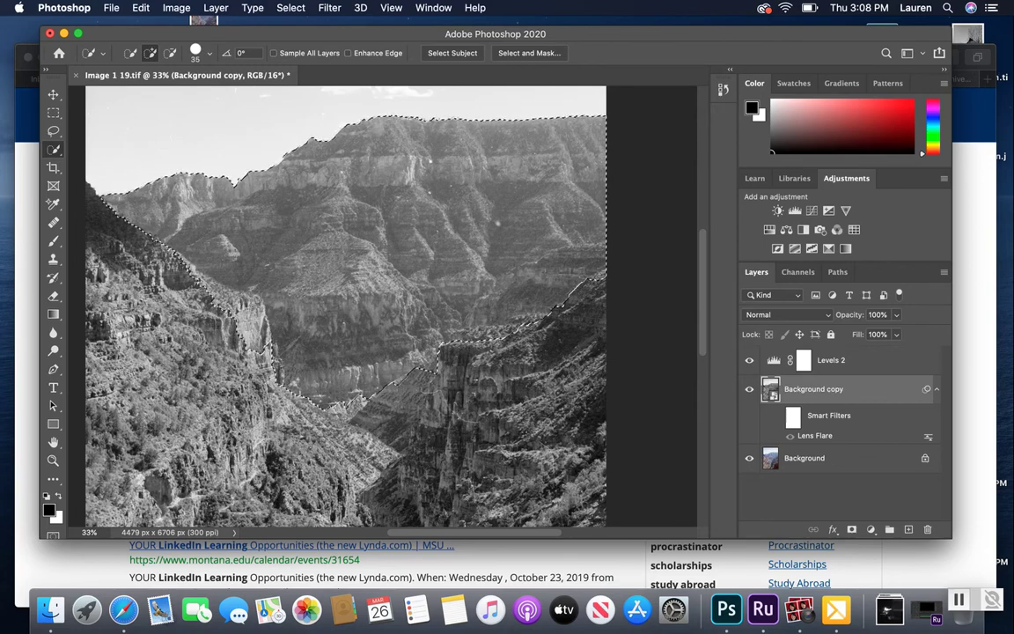
- Zoomed in, refine the Quick Selection along the left foreground cliff with add and subtract strokes
{"action": "scroll", "coordinate": [273, 379], "scroll_direction": "up", "scroll_amount": 2}
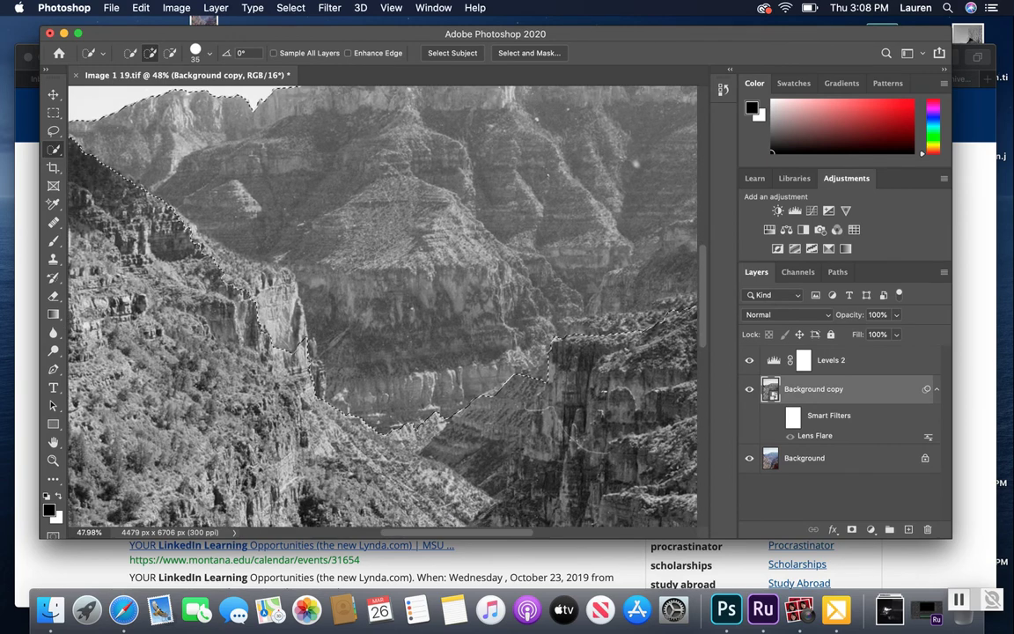
{"action": "left_click", "coordinate": [267, 280]}
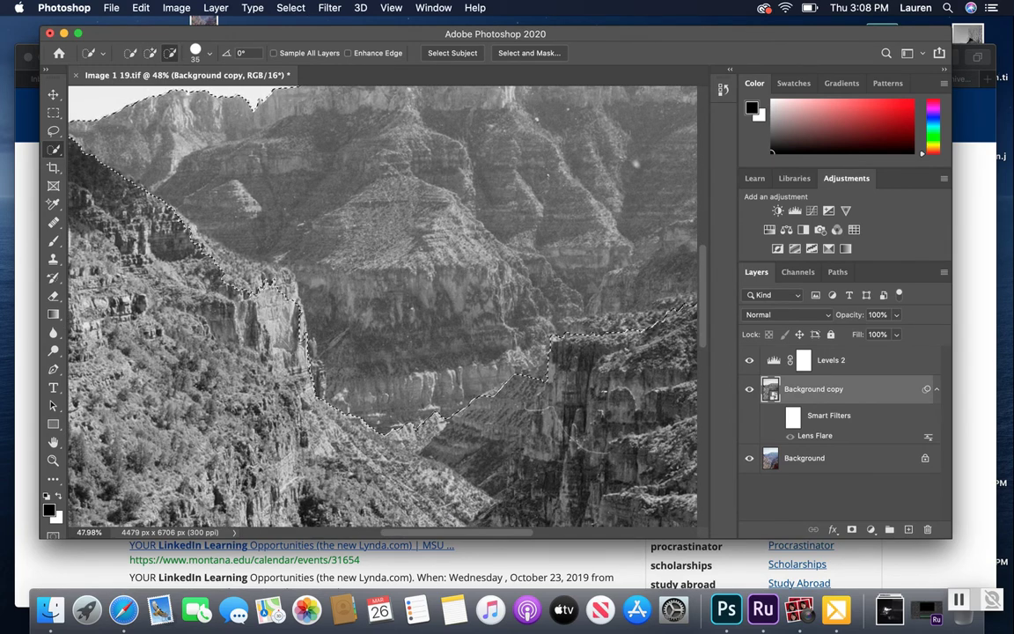
{"action": "left_click", "coordinate": [249, 249]}
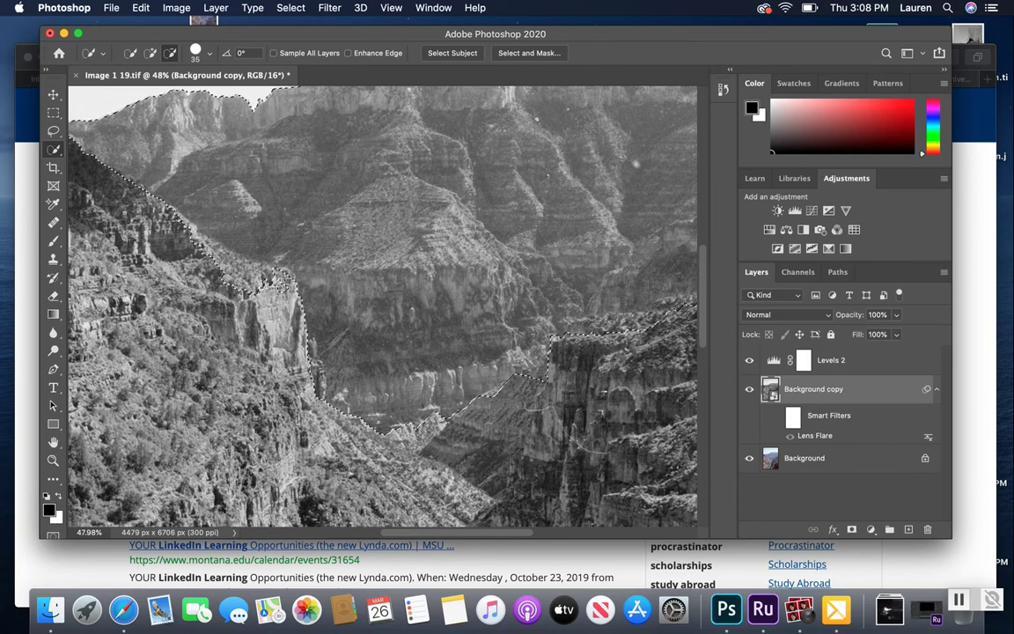
{"action": "left_click", "coordinate": [222, 257]}
{"action": "left_click", "coordinate": [246, 247]}
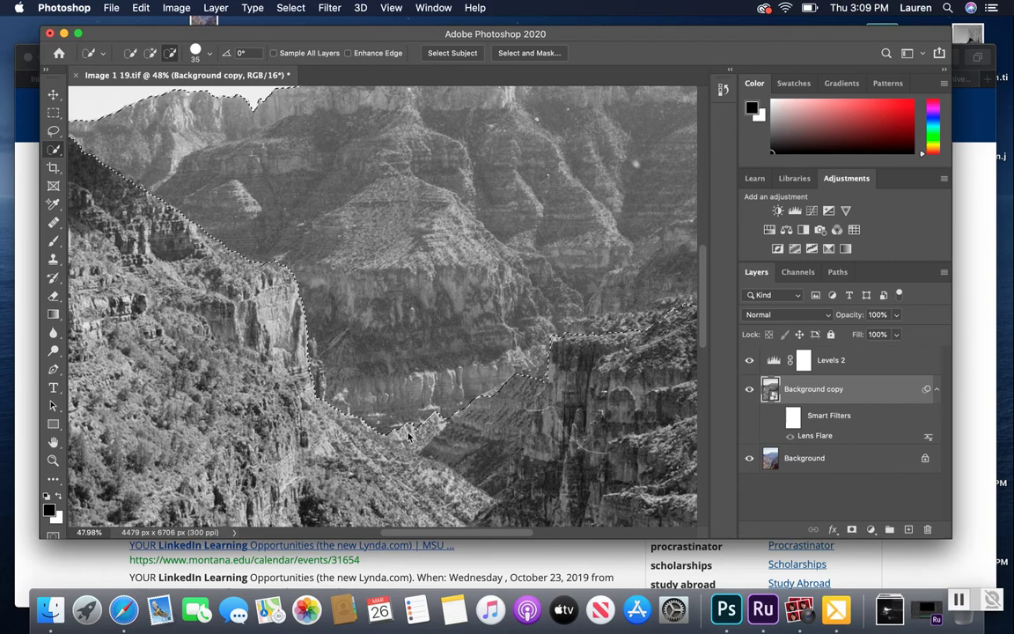
{"action": "scroll", "coordinate": [452, 333], "scroll_direction": "down", "scroll_amount": 1}
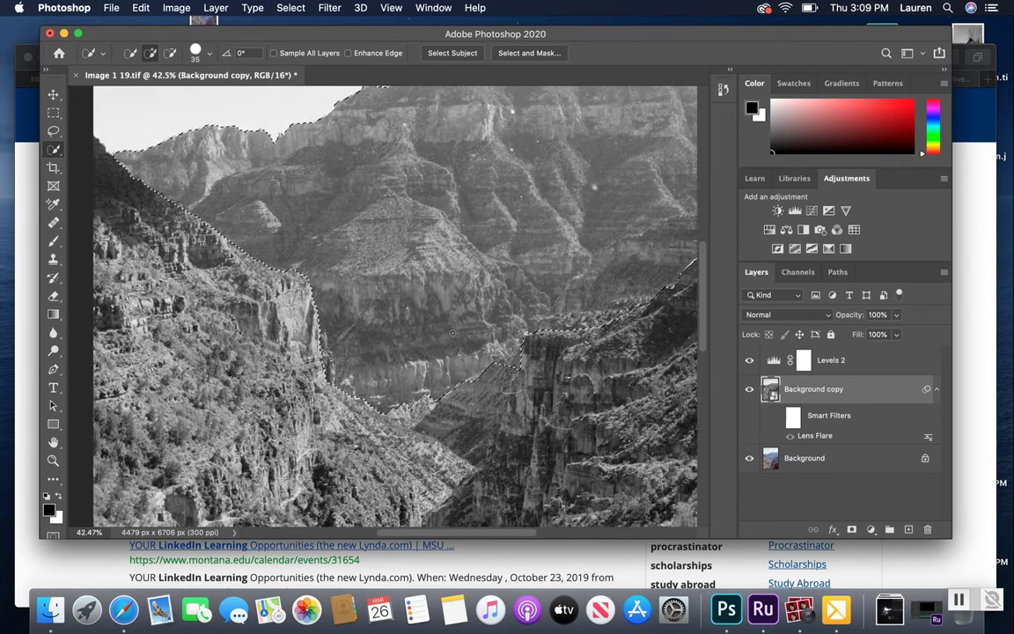
{"action": "scroll", "coordinate": [452, 333], "scroll_direction": "down", "scroll_amount": 4}
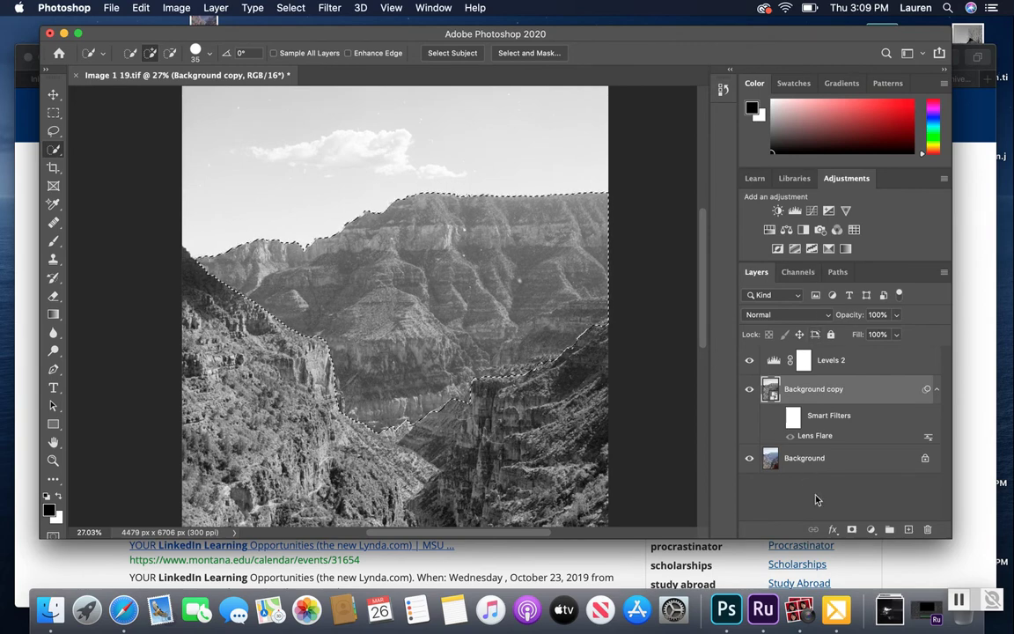
- Add an Exposure adjustment layer masked to the distant canyon-wall selection
{"action": "left_click", "coordinate": [873, 529]}
{"action": "mouse_move", "coordinate": [915, 577]}
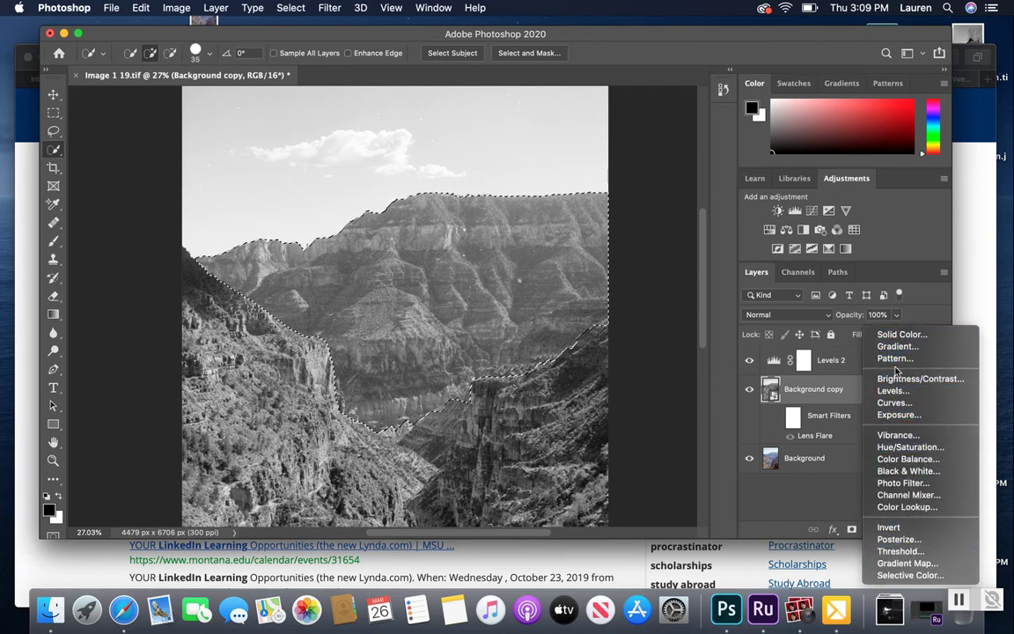
{"action": "left_click", "coordinate": [898, 415]}
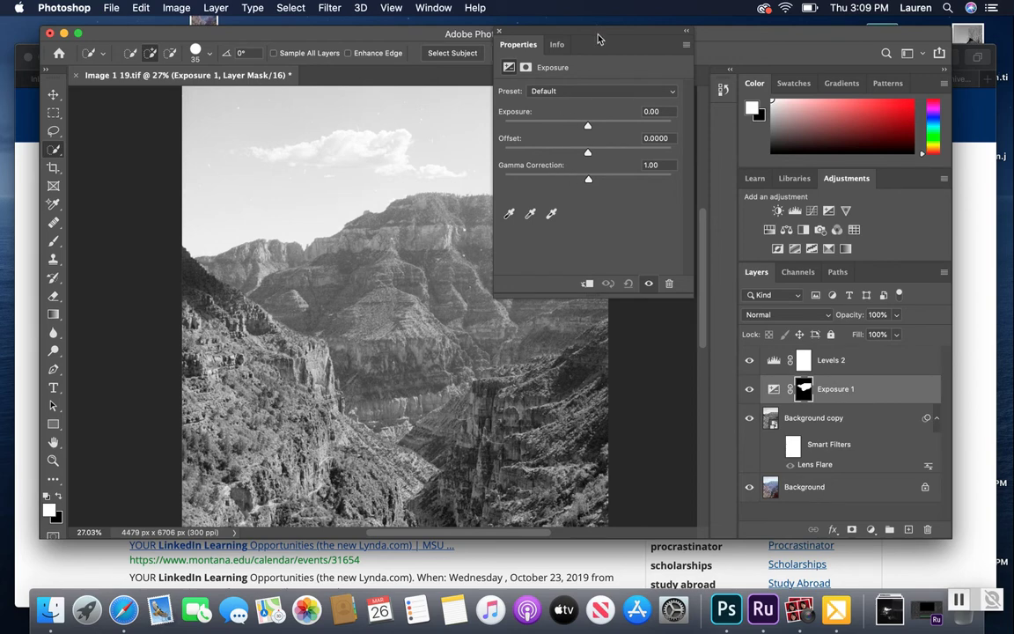
- Set the Exposure 1 exposure to +0.45 and close the Properties panel
{"action": "left_click_drag", "start_coordinate": [618, 38], "coordinate": [814, 29]}
{"action": "left_click_drag", "start_coordinate": [783, 119], "coordinate": [767, 119]}
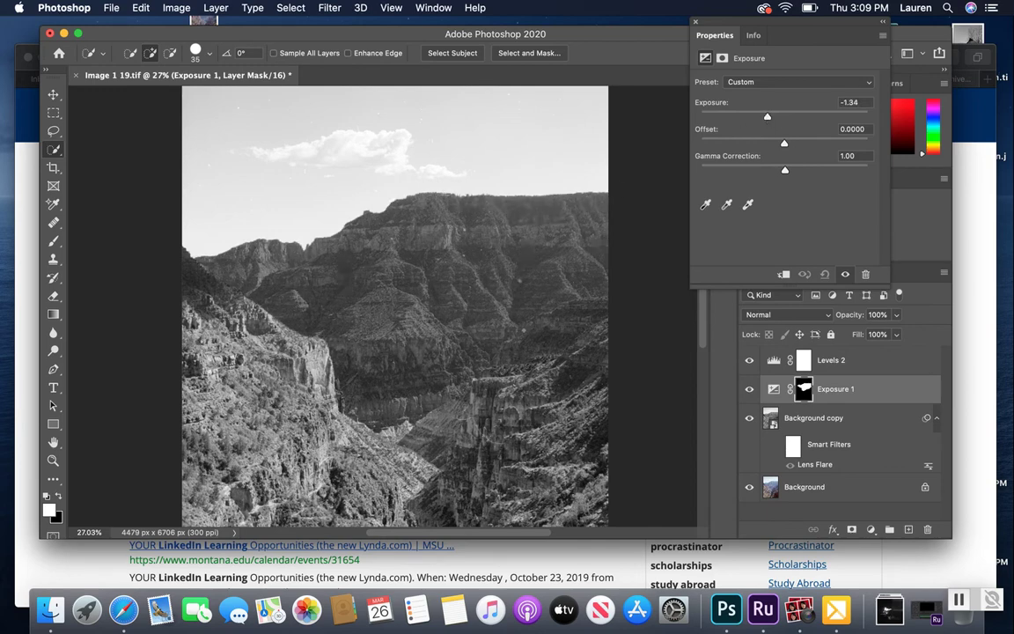
{"action": "scroll", "coordinate": [479, 444], "scroll_direction": "down", "scroll_amount": 3}
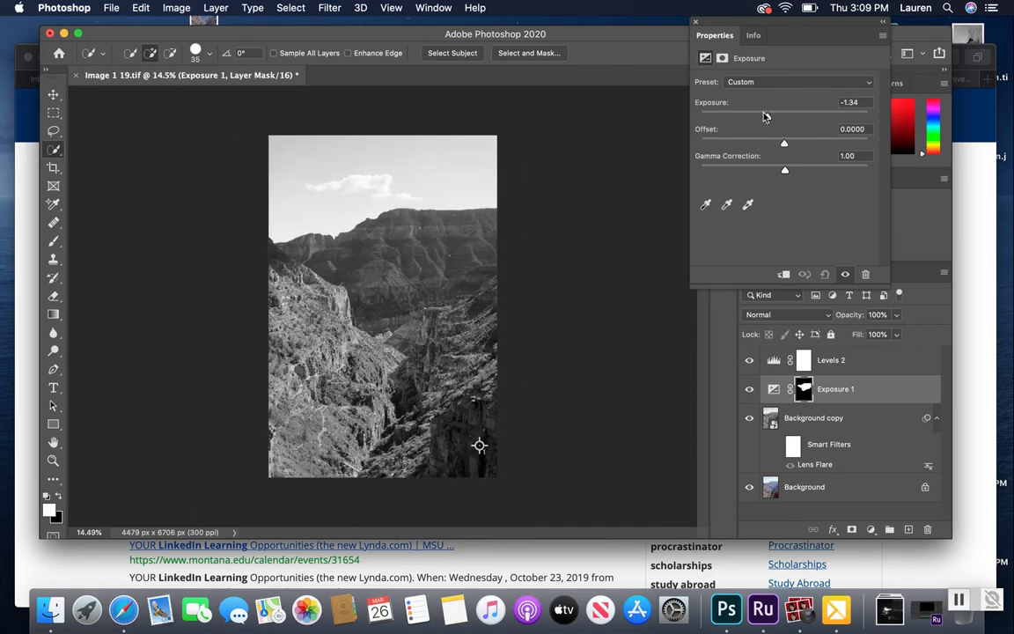
{"action": "left_click_drag", "start_coordinate": [765, 118], "coordinate": [790, 123]}
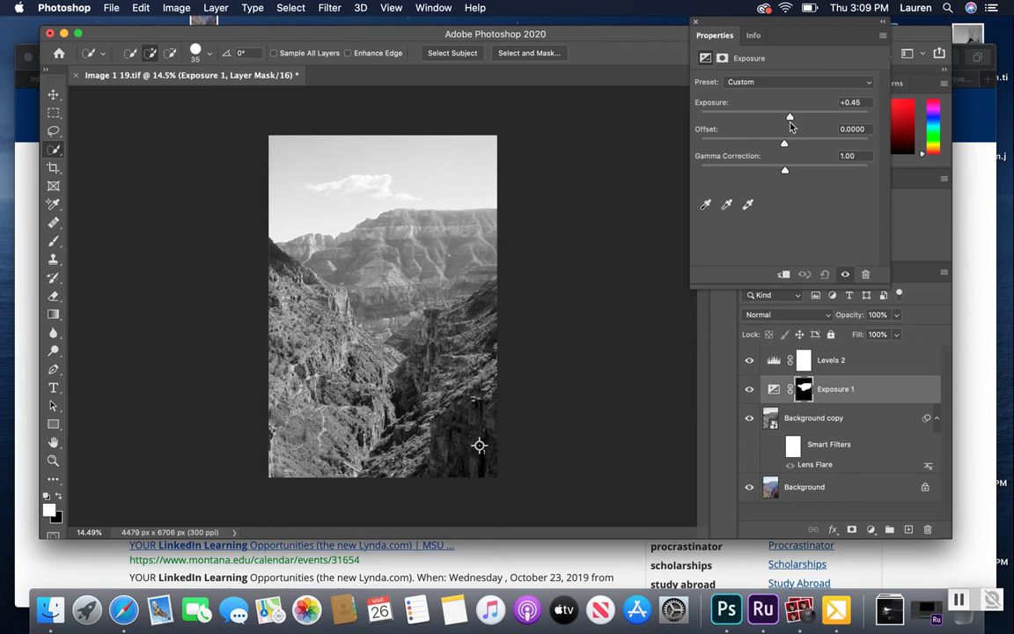
{"action": "left_click", "coordinate": [694, 24]}
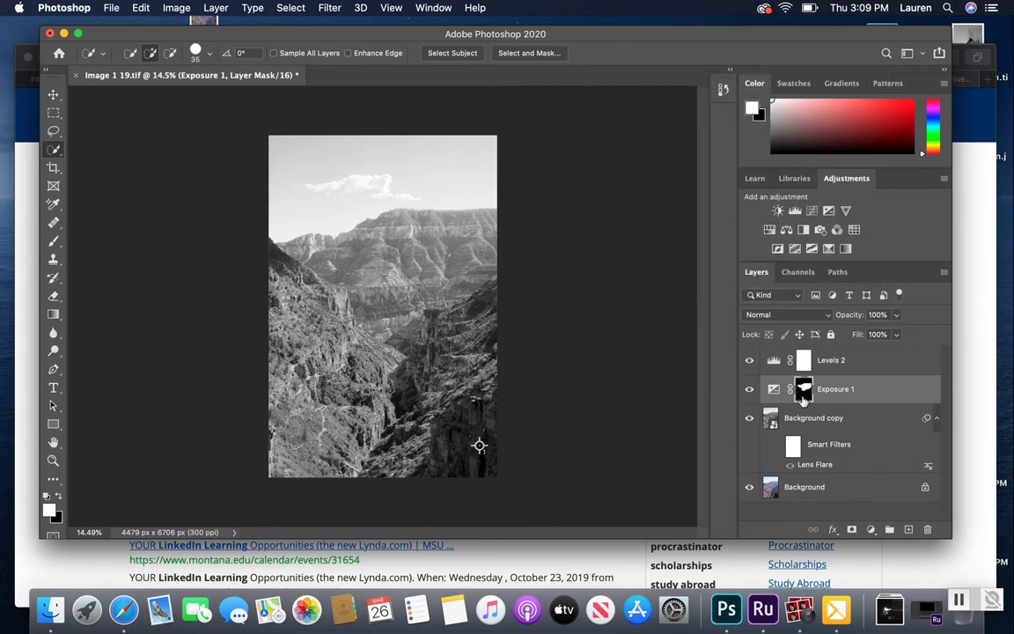
- Refine the Exposure 1 layer mask in Select and Mask with a 0.0 px feather
{"action": "left_click", "coordinate": [774, 388]}
{"action": "left_click", "coordinate": [804, 389]}
{"action": "left_click", "coordinate": [774, 389]}
{"action": "double_click", "coordinate": [806, 391]}
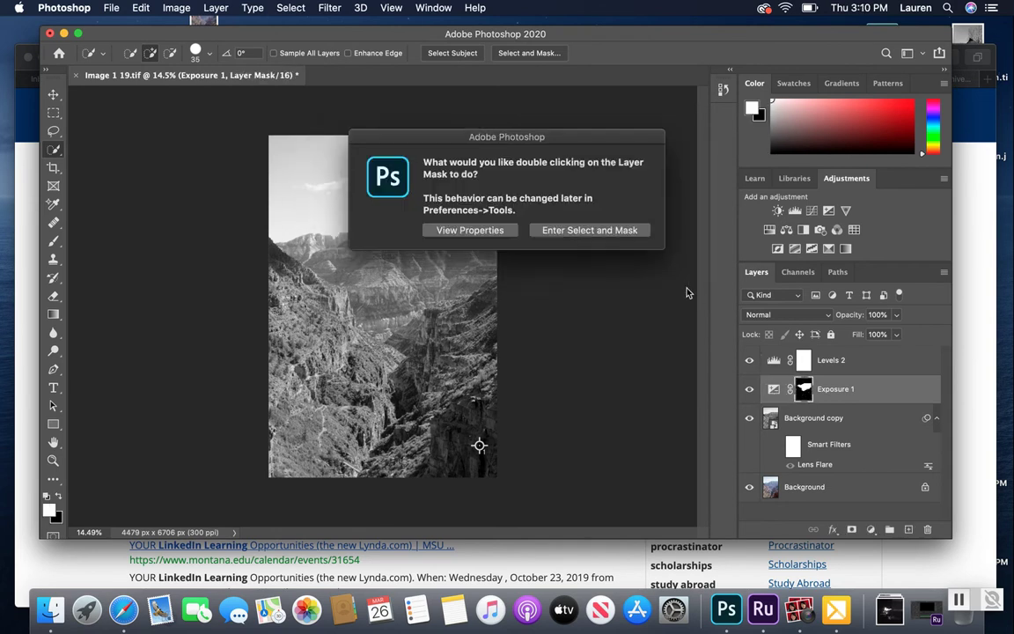
{"action": "left_click", "coordinate": [588, 228]}
{"action": "left_click", "coordinate": [588, 229]}
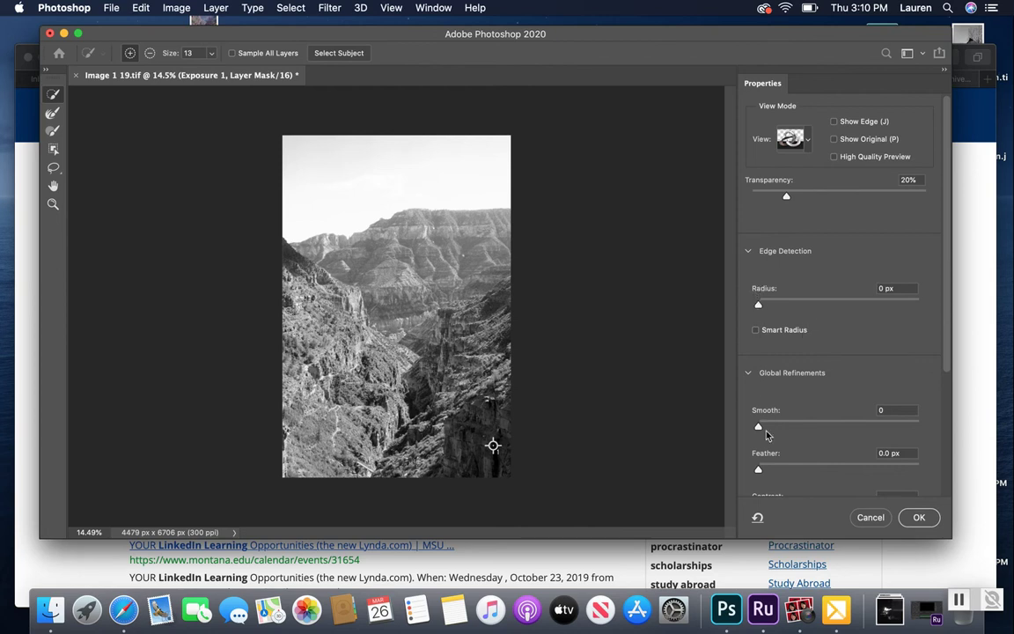
{"action": "left_click_drag", "start_coordinate": [764, 473], "coordinate": [757, 472]}
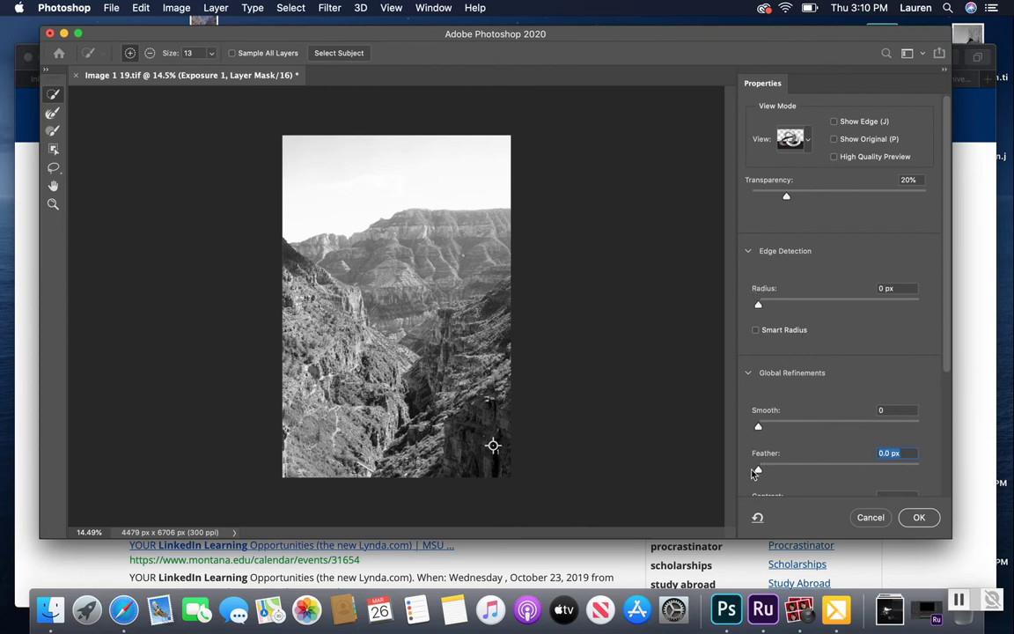
{"action": "left_click", "coordinate": [916, 517]}
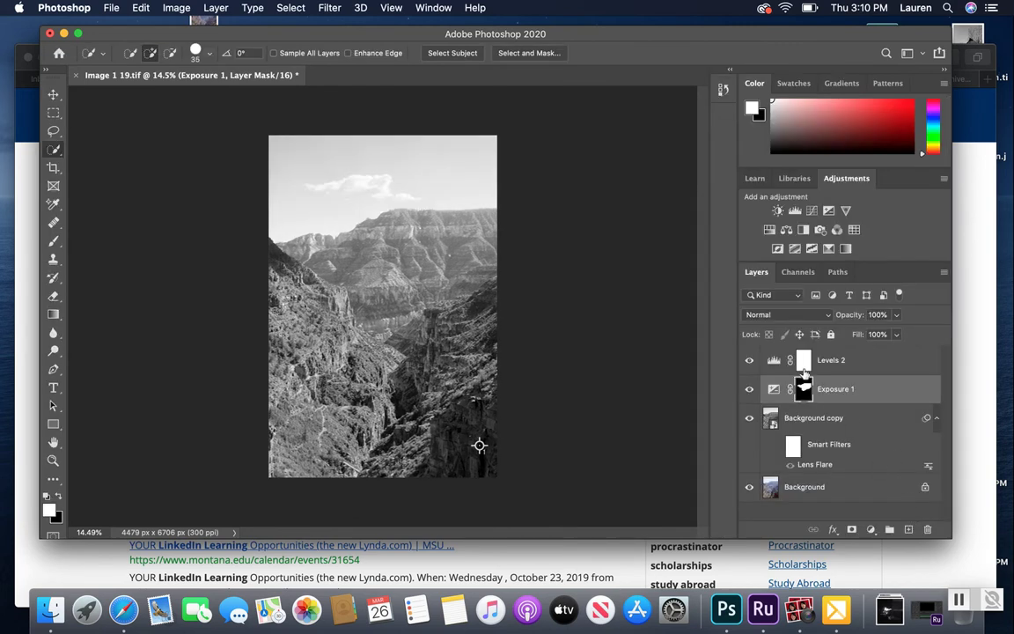
- Select Levels 2, turn the Lens Flare smart filter back on, and choose the Move tool
{"action": "double_click", "coordinate": [773, 391]}
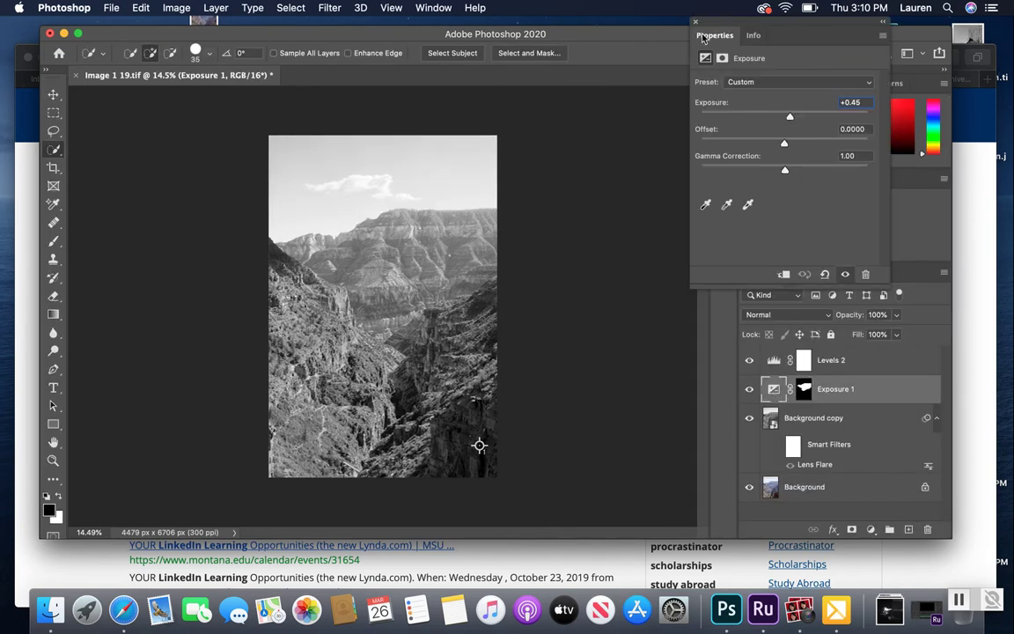
{"action": "left_click", "coordinate": [627, 24]}
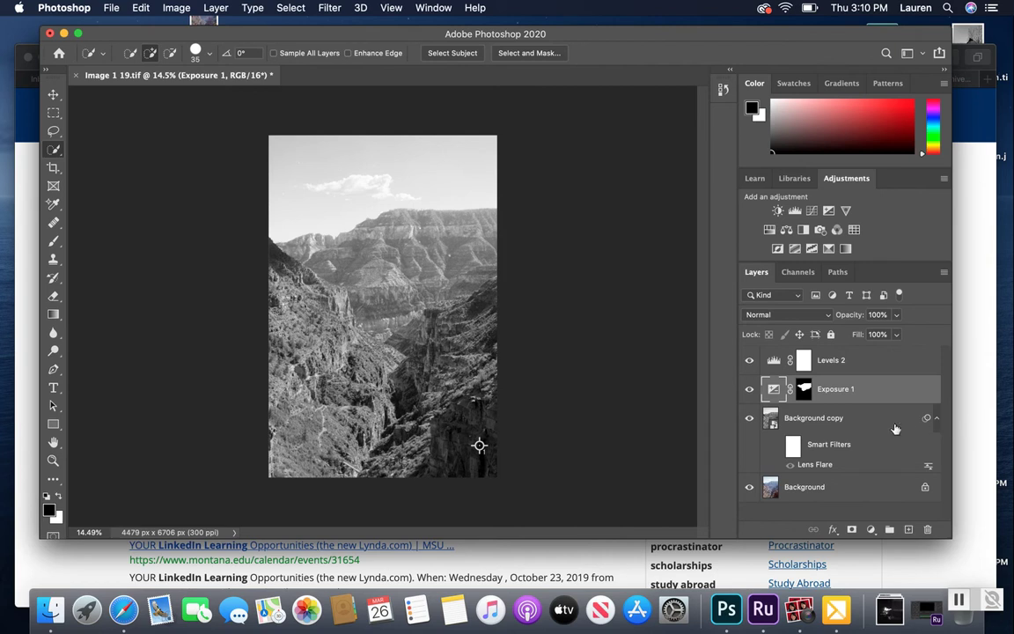
{"action": "left_click", "coordinate": [836, 361]}
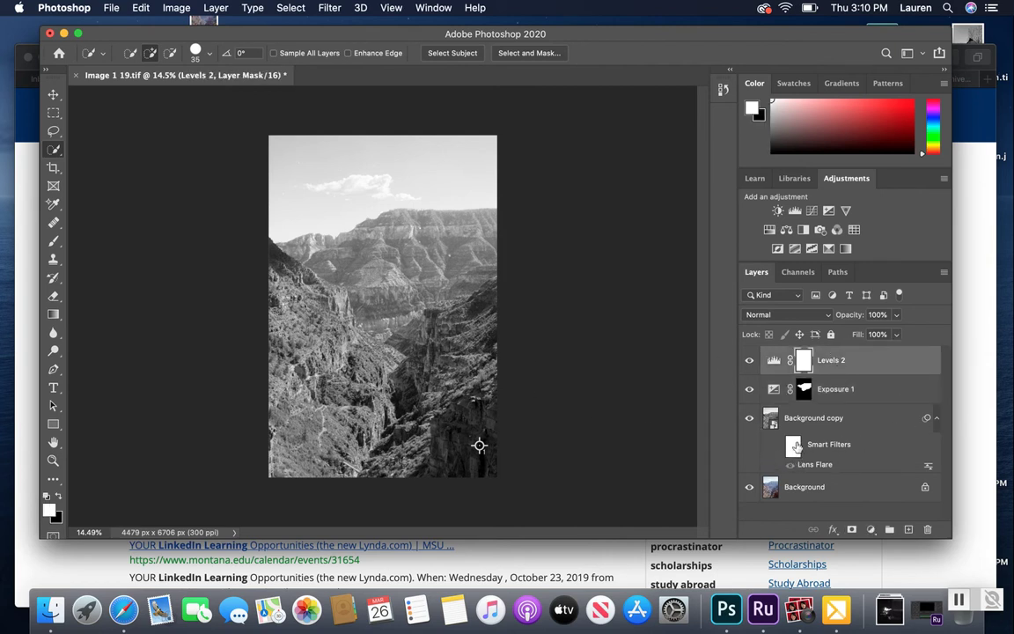
{"action": "key", "text": "super+2"}
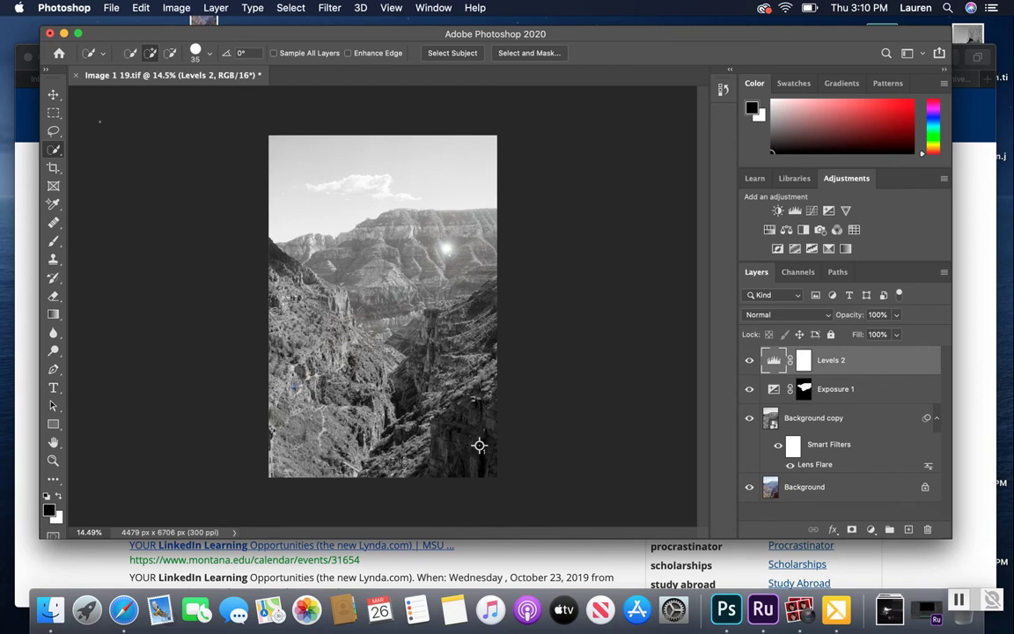
{"action": "key", "text": "v"}
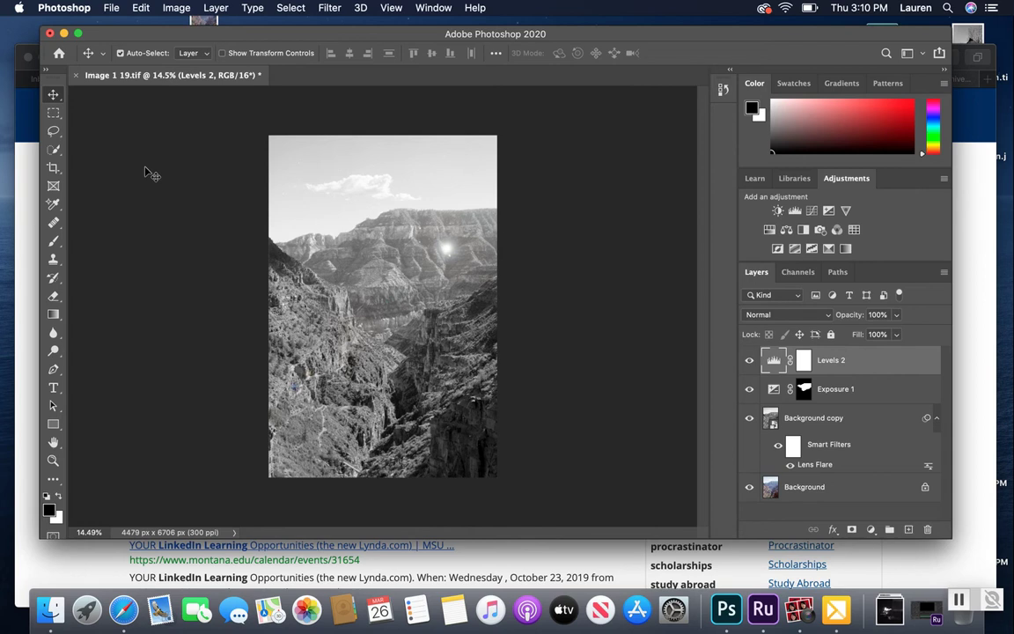
- Start File > Save As on your computer with the format set to TIFF
{"action": "left_click", "coordinate": [111, 8]}
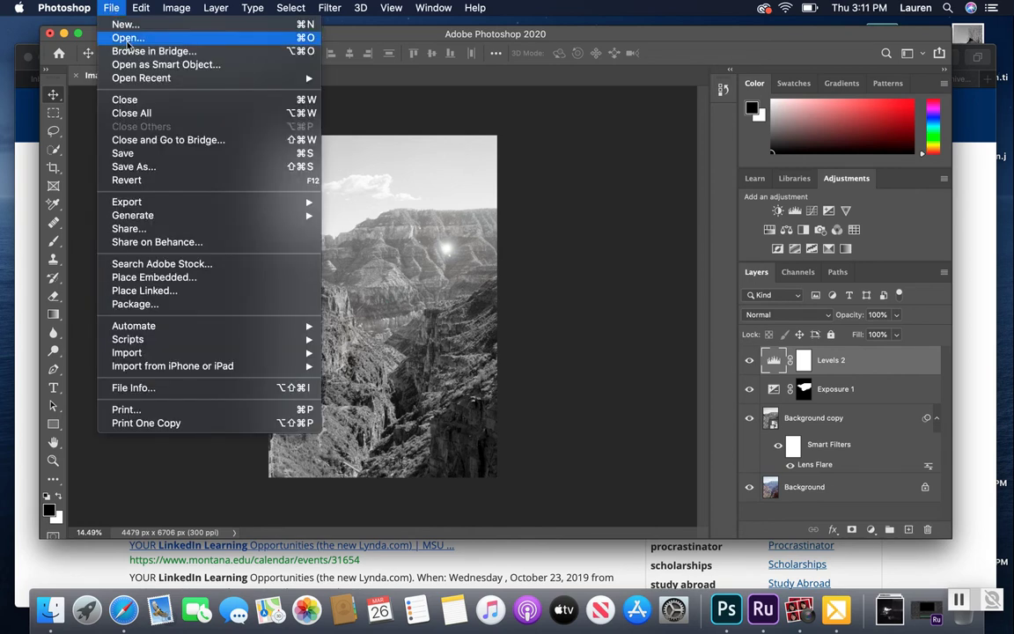
{"action": "left_click", "coordinate": [141, 166]}
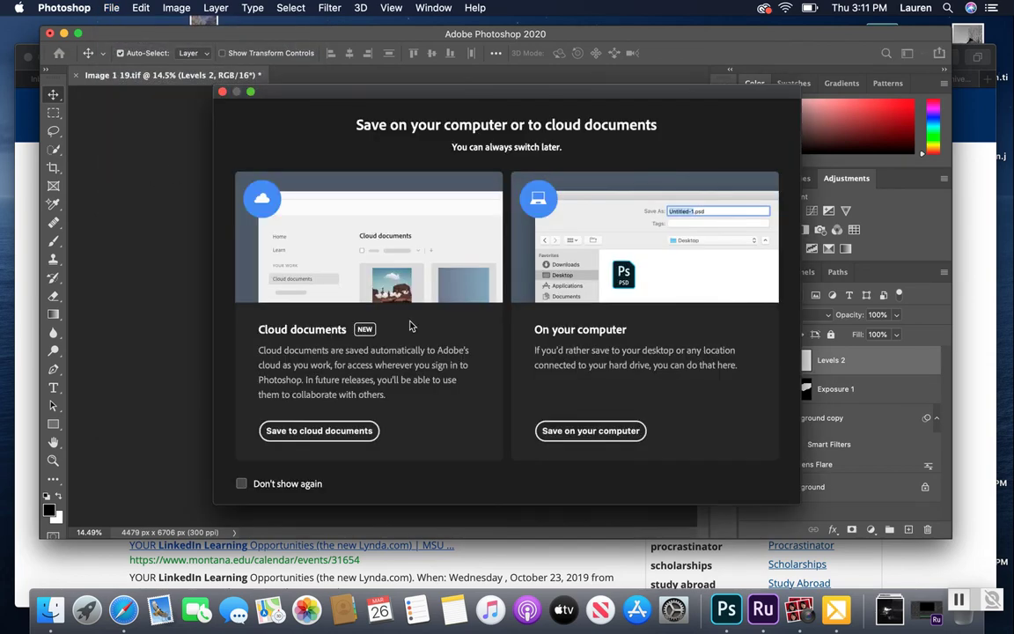
{"action": "left_click", "coordinate": [591, 430]}
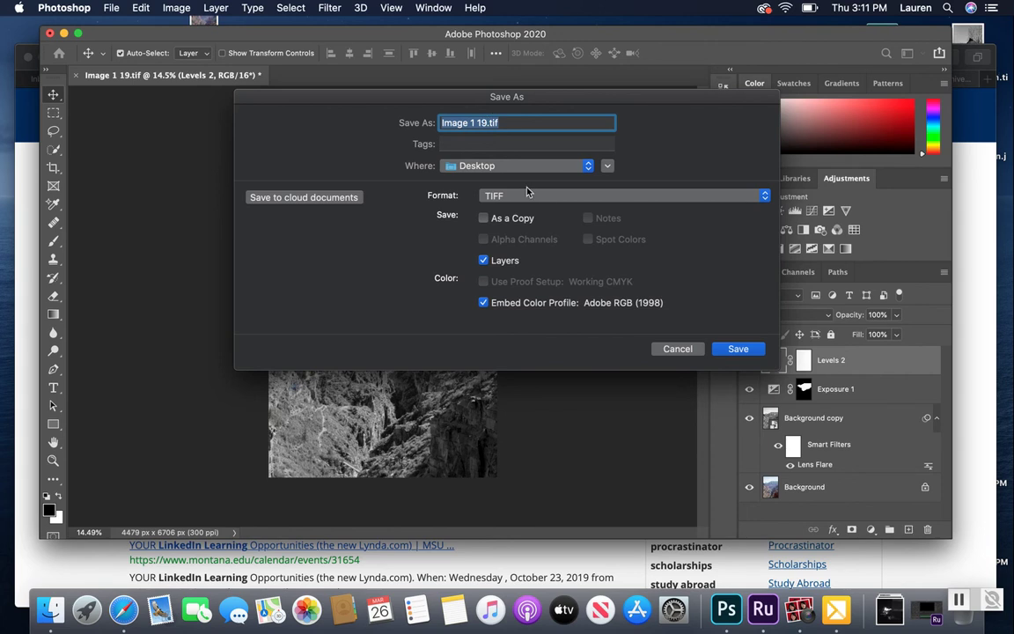
{"action": "left_click", "coordinate": [486, 195]}
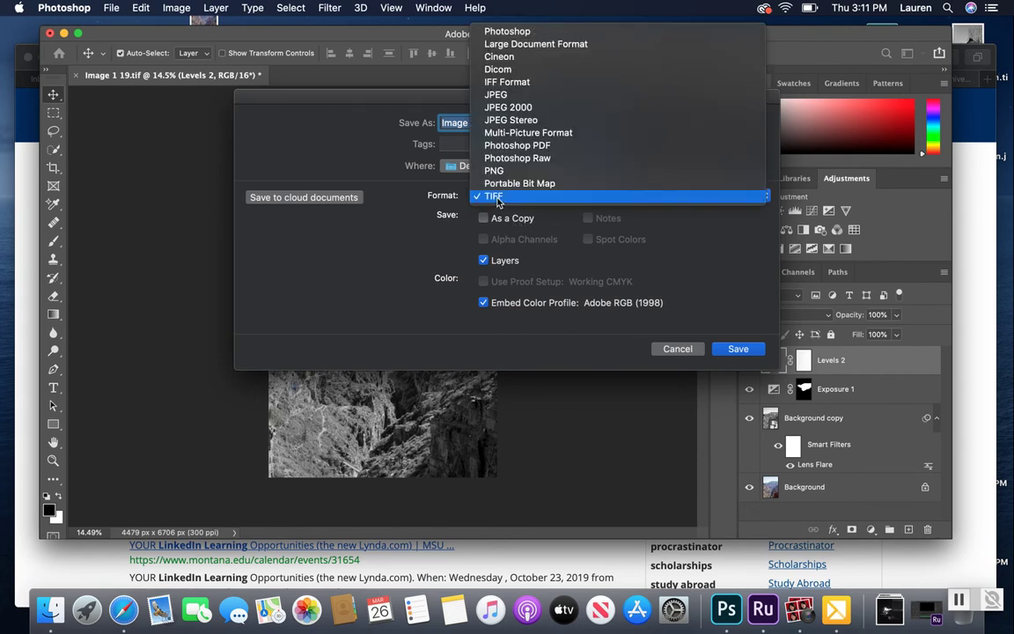
{"action": "left_click", "coordinate": [551, 33]}
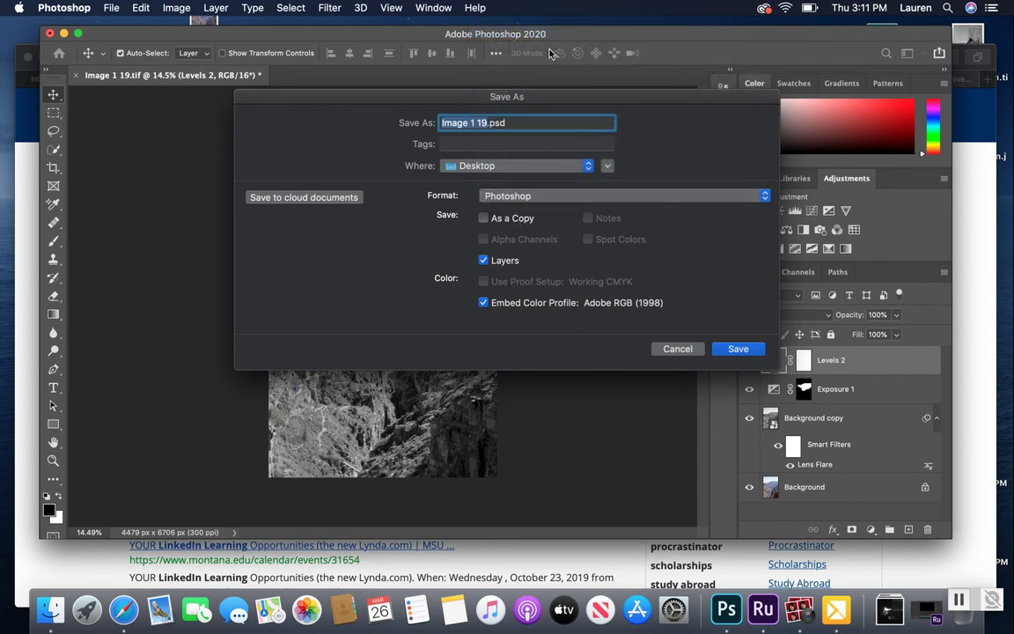
{"action": "left_click", "coordinate": [518, 196]}
{"action": "left_click", "coordinate": [513, 359]}
- Name the file with the author's name plus project3, keep TIFF, and confirm
{"action": "type", "text": "Jablonski_"}
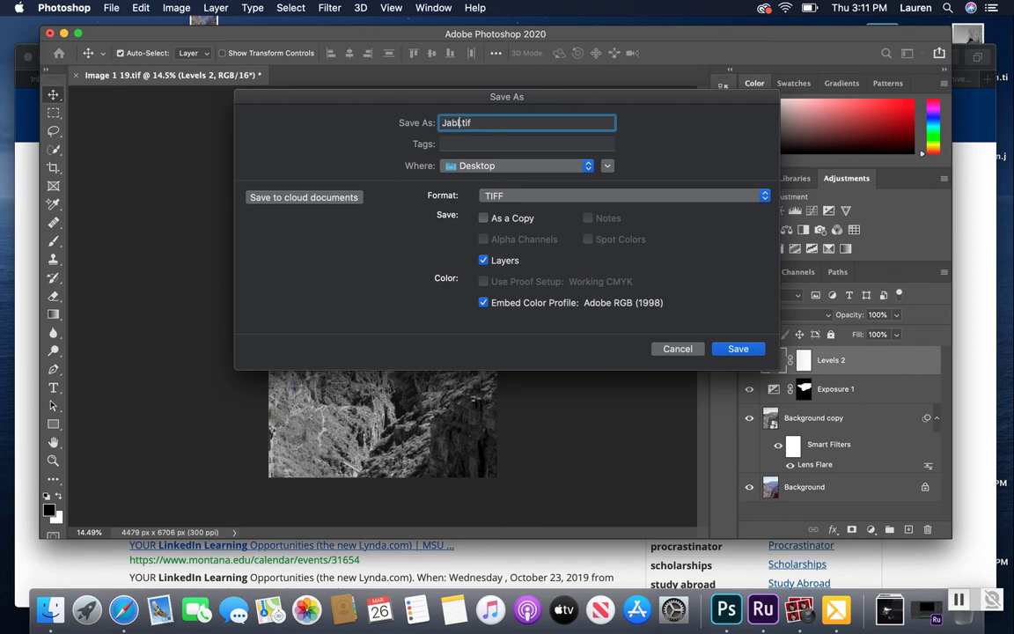
{"action": "type", "text": "lauren_project3"}
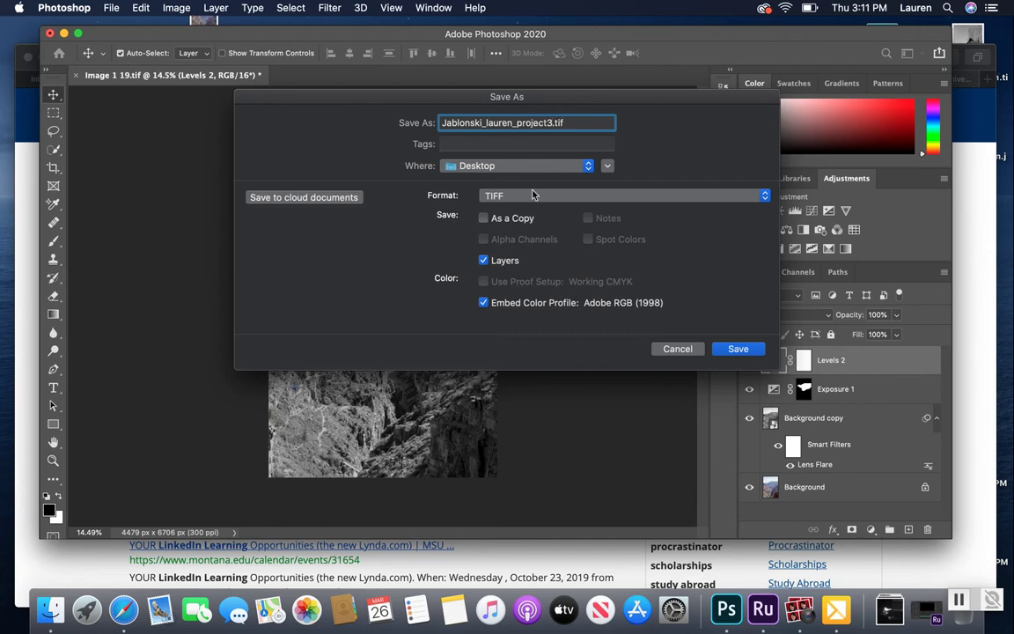
{"action": "left_click", "coordinate": [492, 196]}
{"action": "left_click", "coordinate": [492, 196]}
{"action": "left_click", "coordinate": [492, 197]}
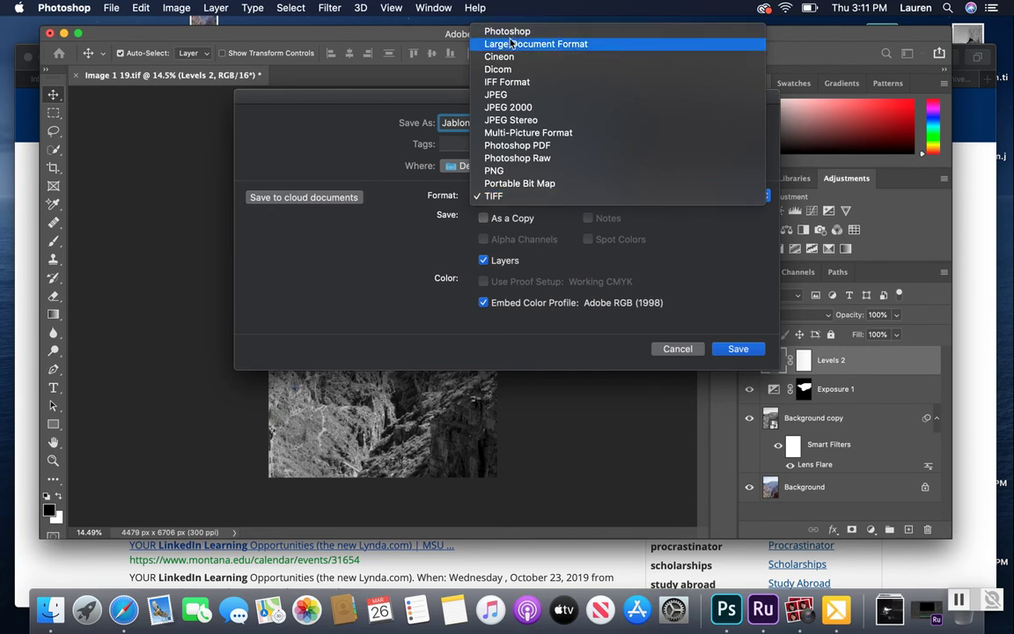
{"action": "left_click", "coordinate": [669, 262]}
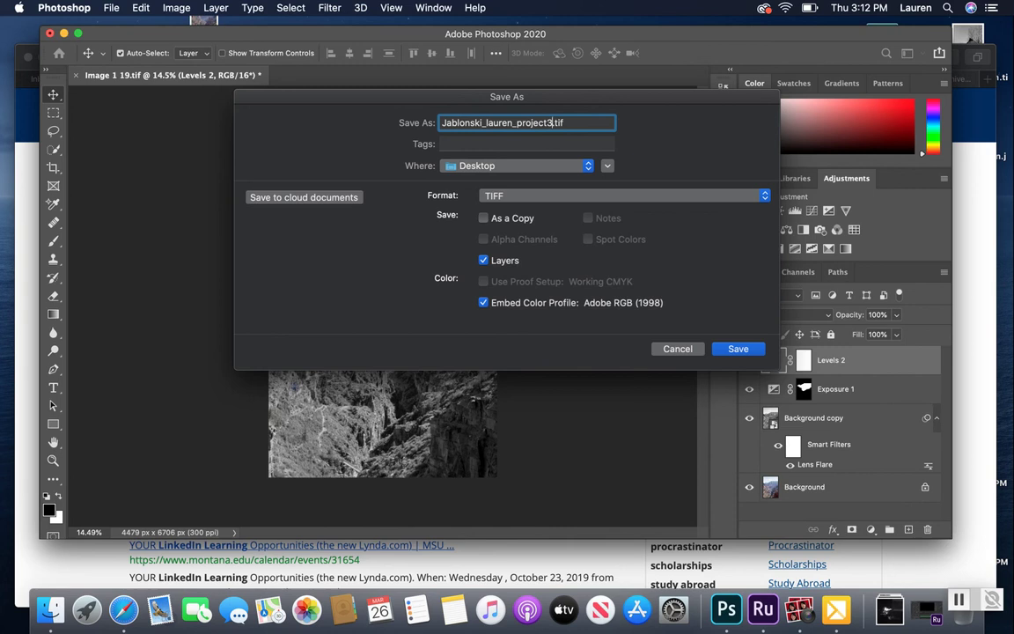
{"action": "key", "text": "Return"}
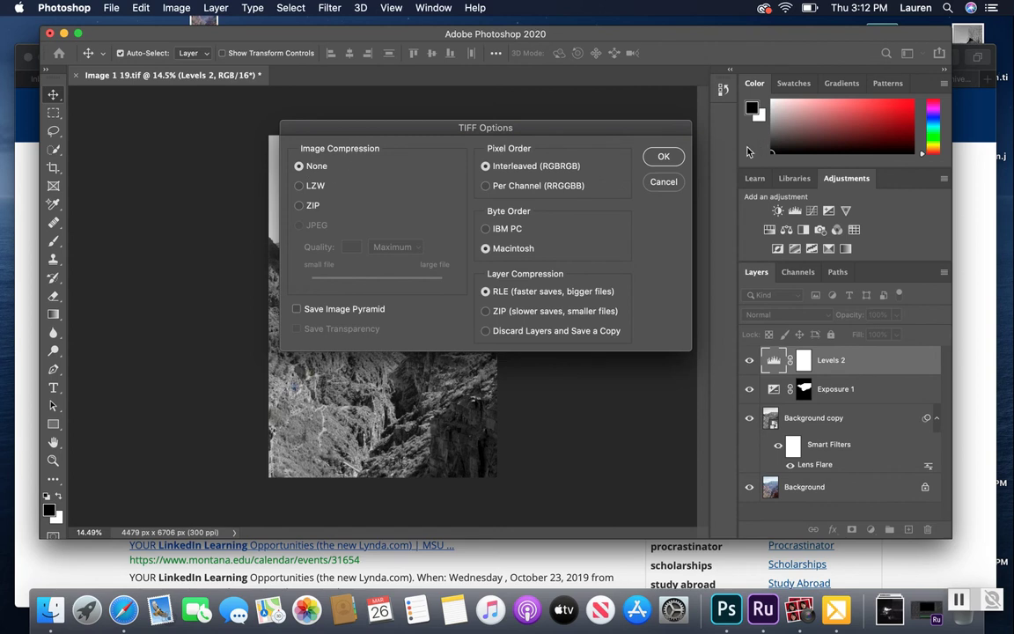
- Accept TIFF Options and confirm saving with layers, ticking Don't show again
{"action": "left_click", "coordinate": [663, 155]}
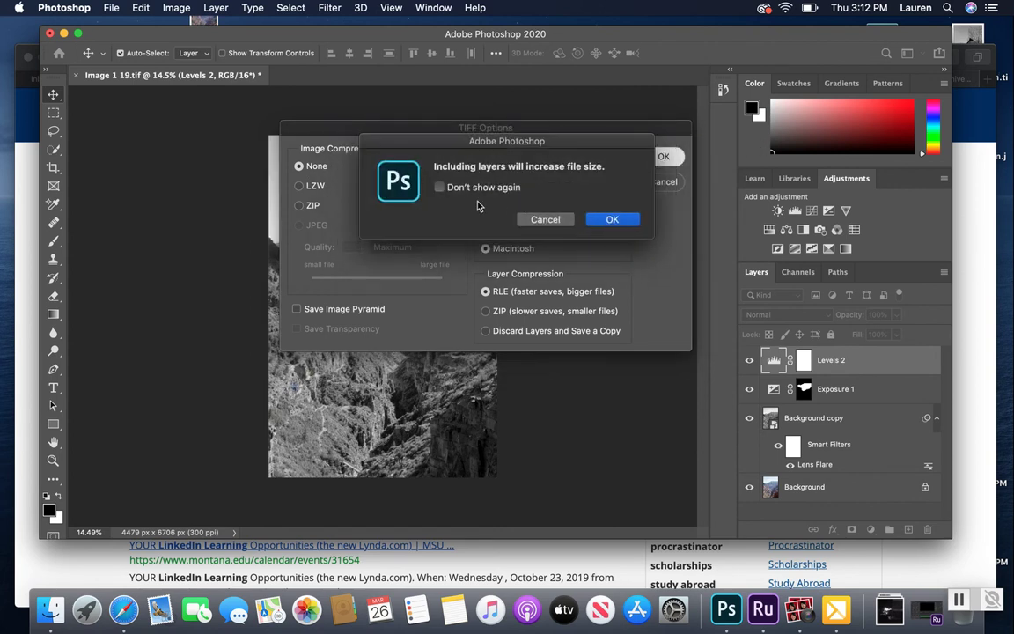
{"action": "left_click", "coordinate": [440, 187]}
{"action": "left_click", "coordinate": [612, 220]}
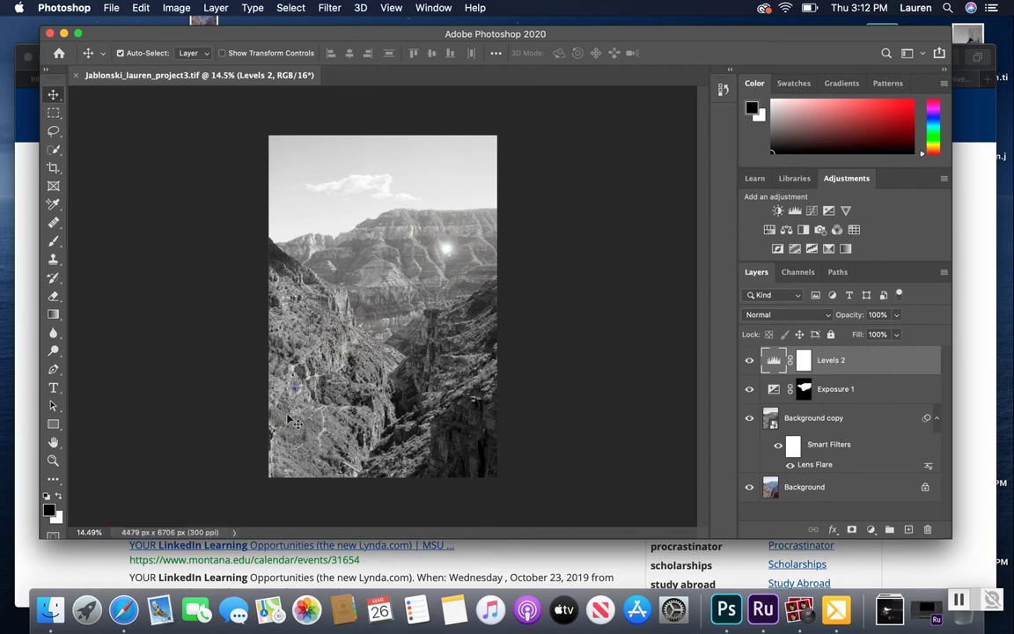
{"action": "left_click", "coordinate": [112, 7]}
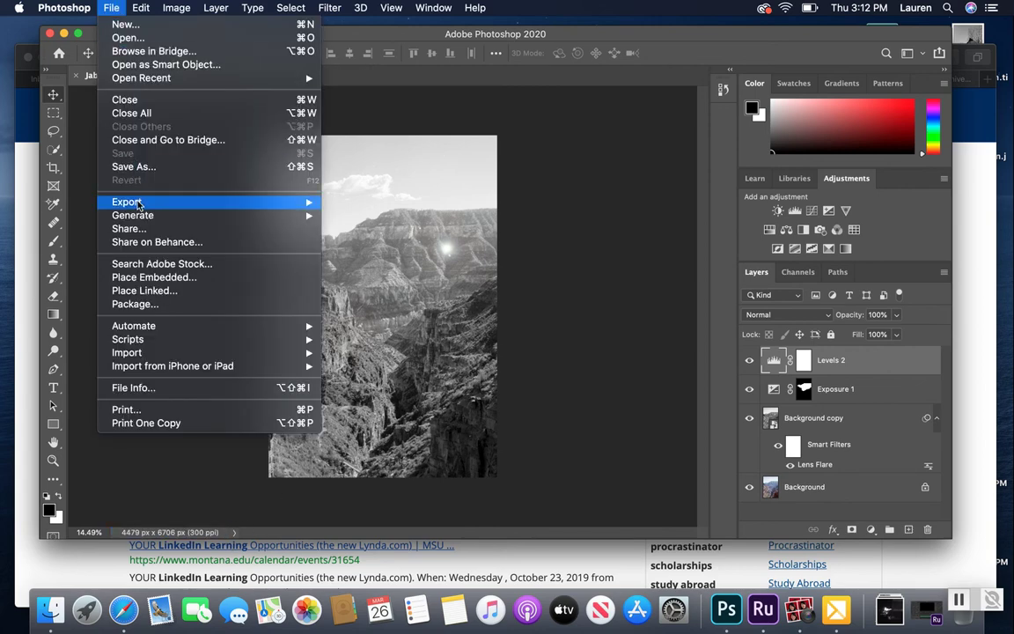
- Save a JPEG copy at quality 8 to the Desktop, then bring Safari forward
{"action": "left_click", "coordinate": [144, 166]}
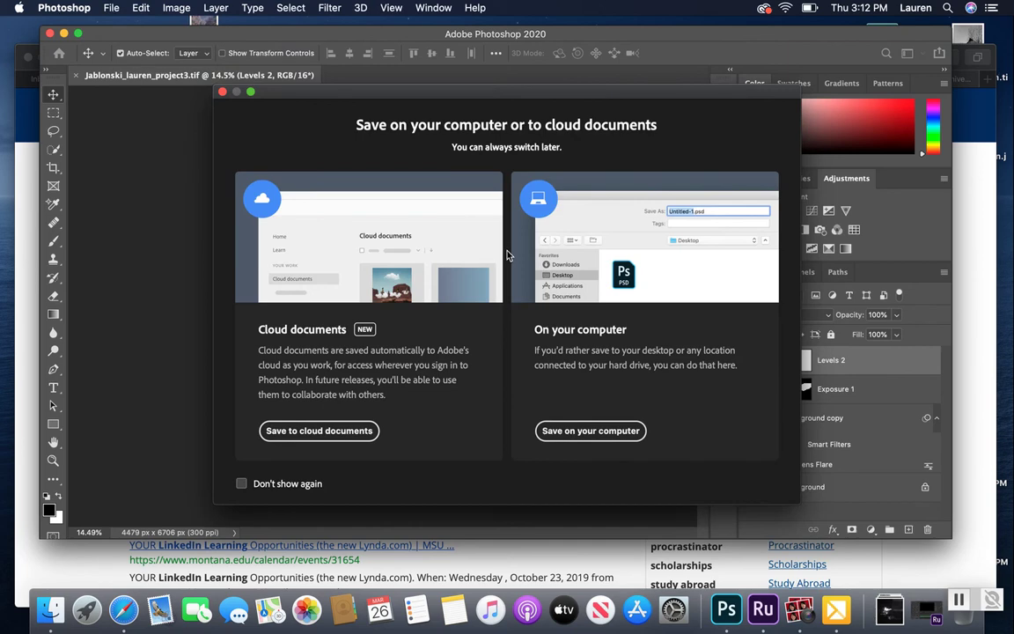
{"action": "left_click", "coordinate": [592, 430]}
{"action": "left_click", "coordinate": [520, 195]}
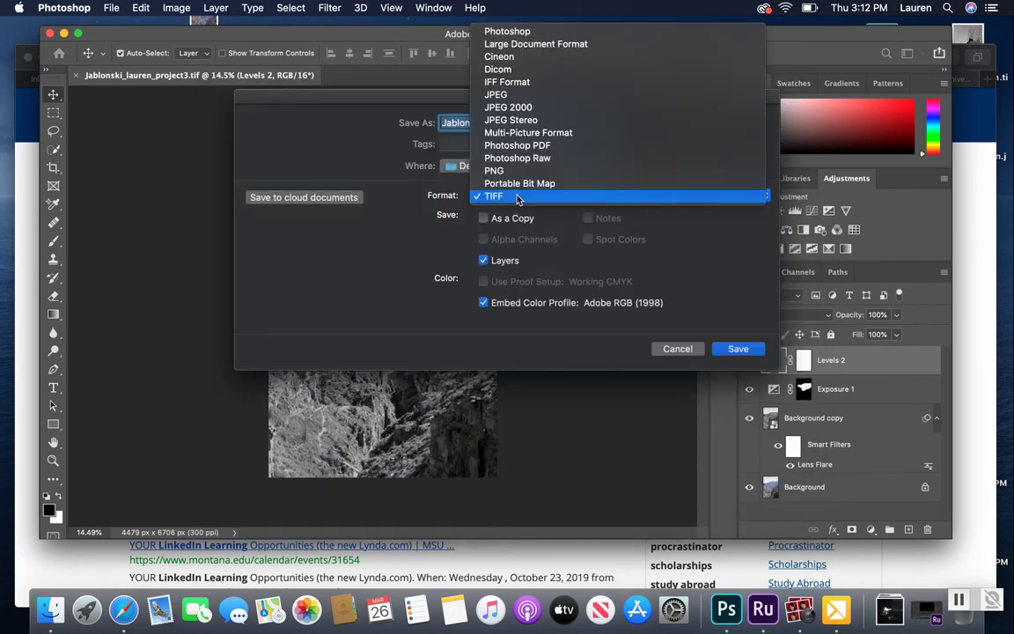
{"action": "left_click", "coordinate": [515, 96]}
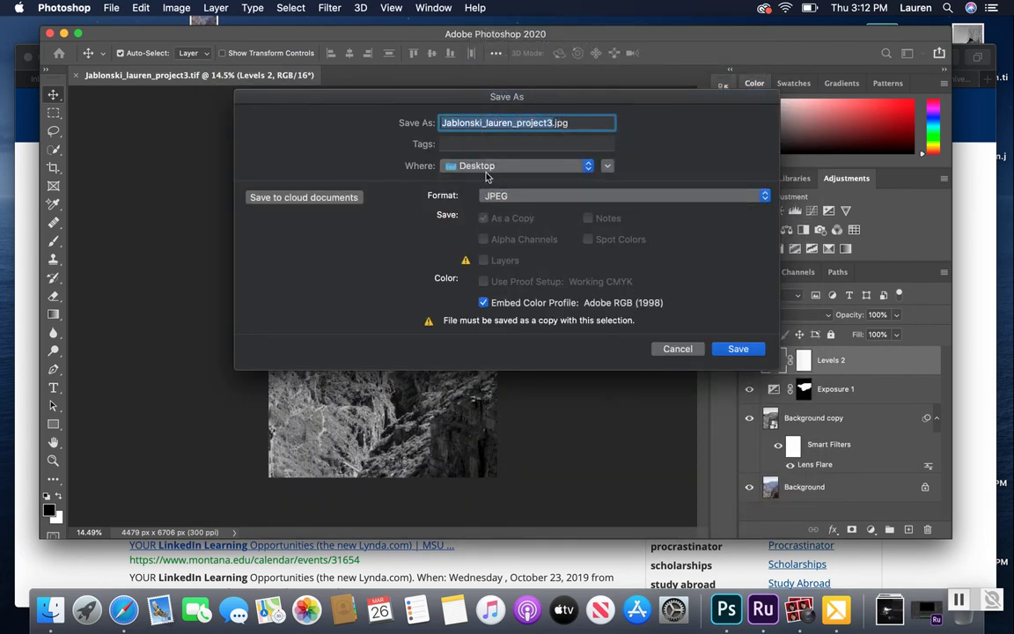
{"action": "left_click", "coordinate": [736, 348]}
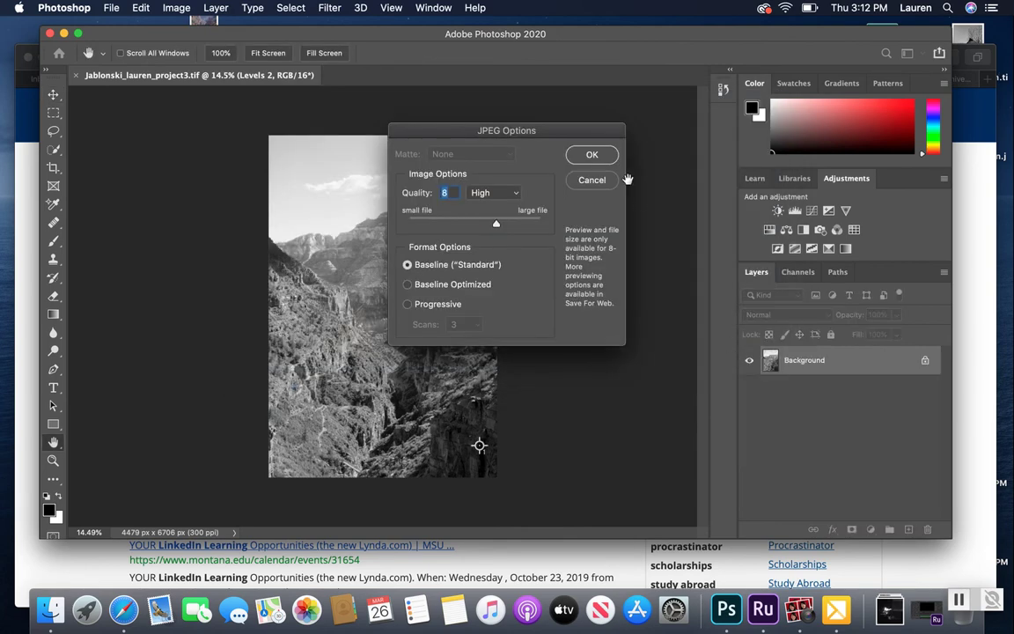
{"action": "left_click", "coordinate": [592, 155]}
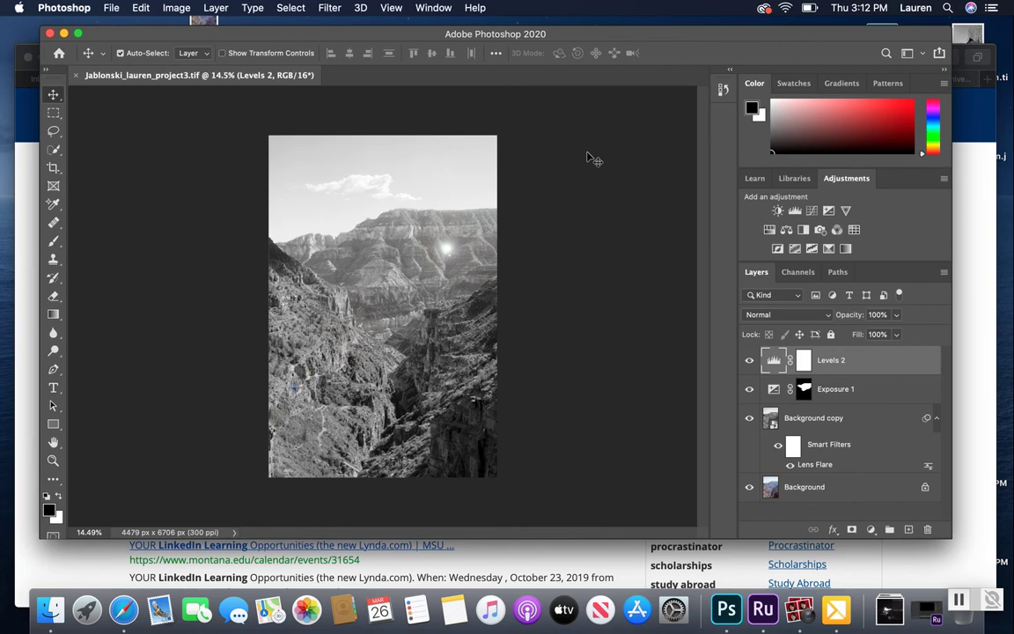
{"action": "left_click_drag", "start_coordinate": [416, 36], "coordinate": [445, 7]}
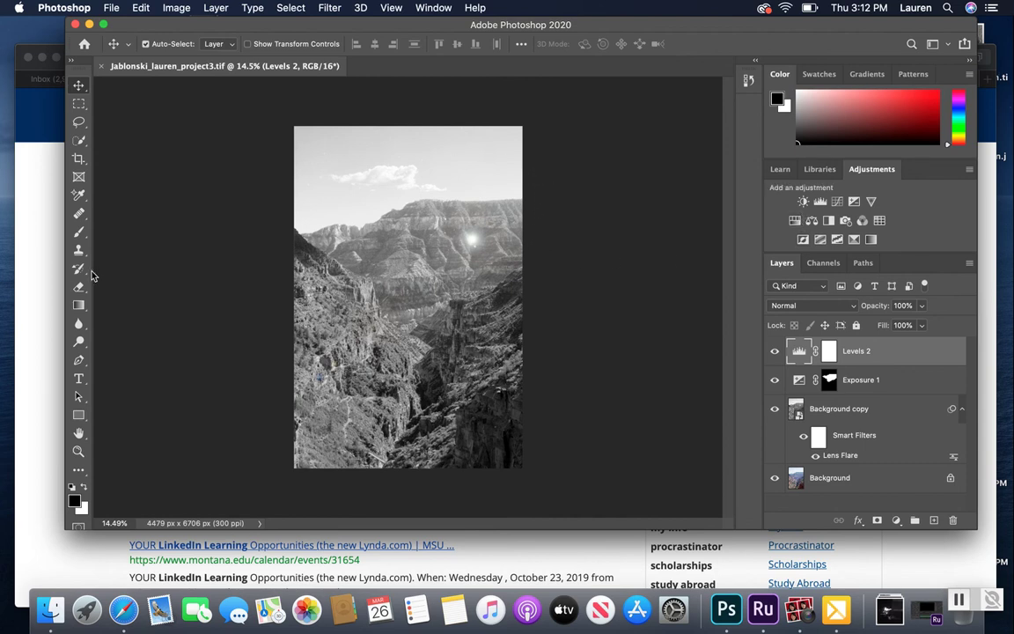
{"action": "left_click", "coordinate": [24, 195]}
- Open the MSU library's LinkedIn Learning (formerly Lynda.com) page and follow its sign-in link
{"action": "left_click_drag", "start_coordinate": [213, 60], "coordinate": [204, 12]}
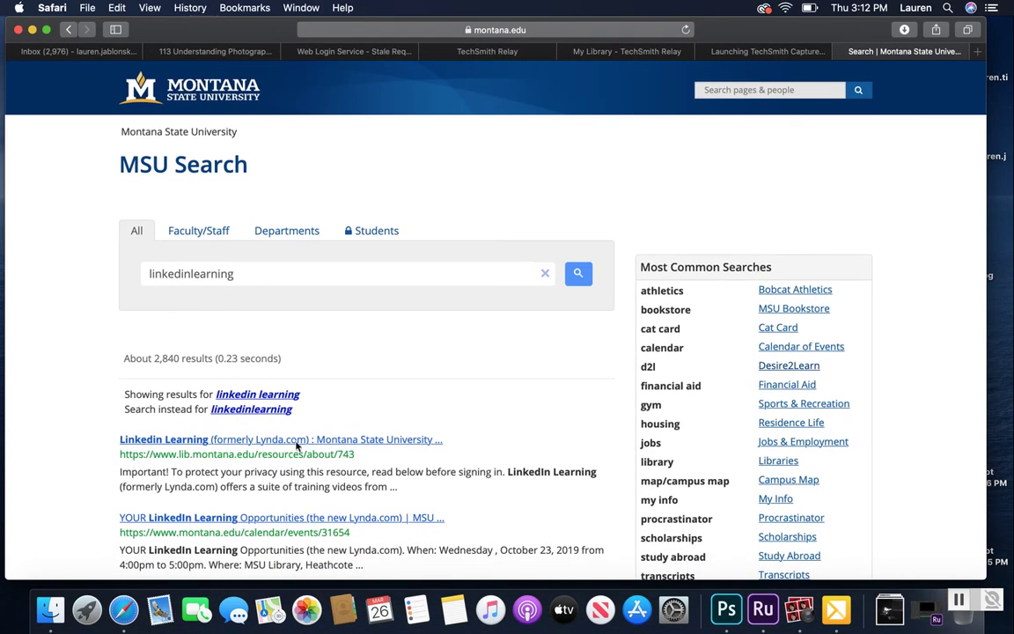
{"action": "scroll", "coordinate": [297, 441], "scroll_direction": "down", "scroll_amount": 2}
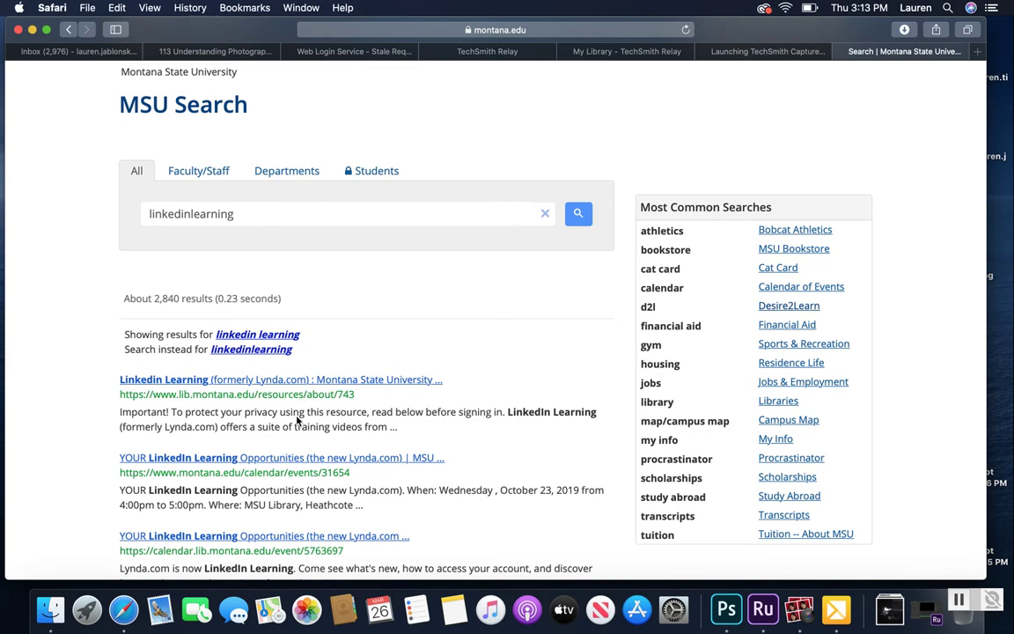
{"action": "left_click", "coordinate": [287, 381]}
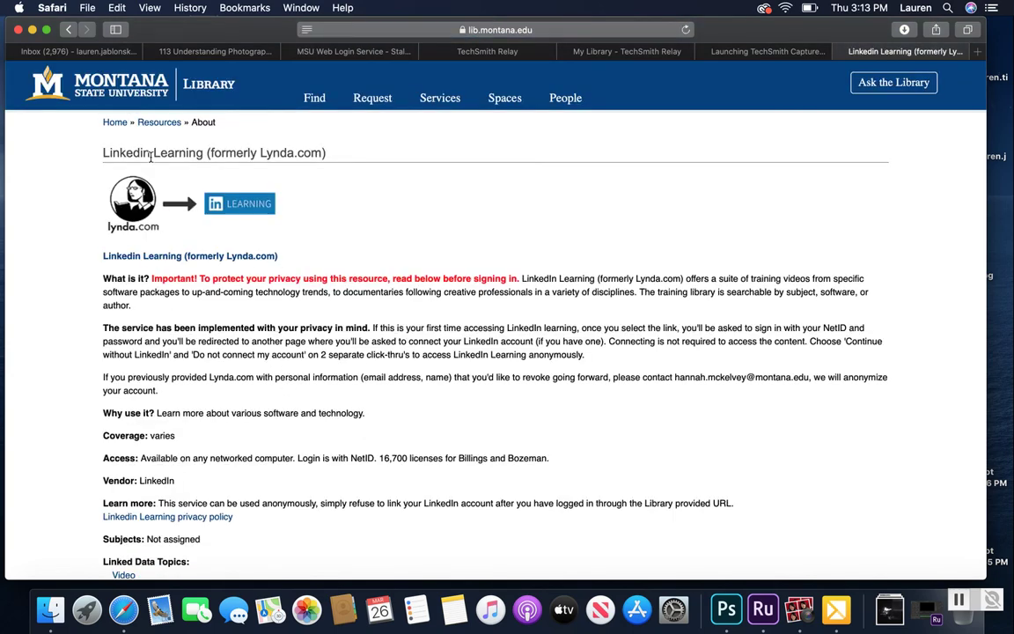
{"action": "left_click", "coordinate": [68, 31]}
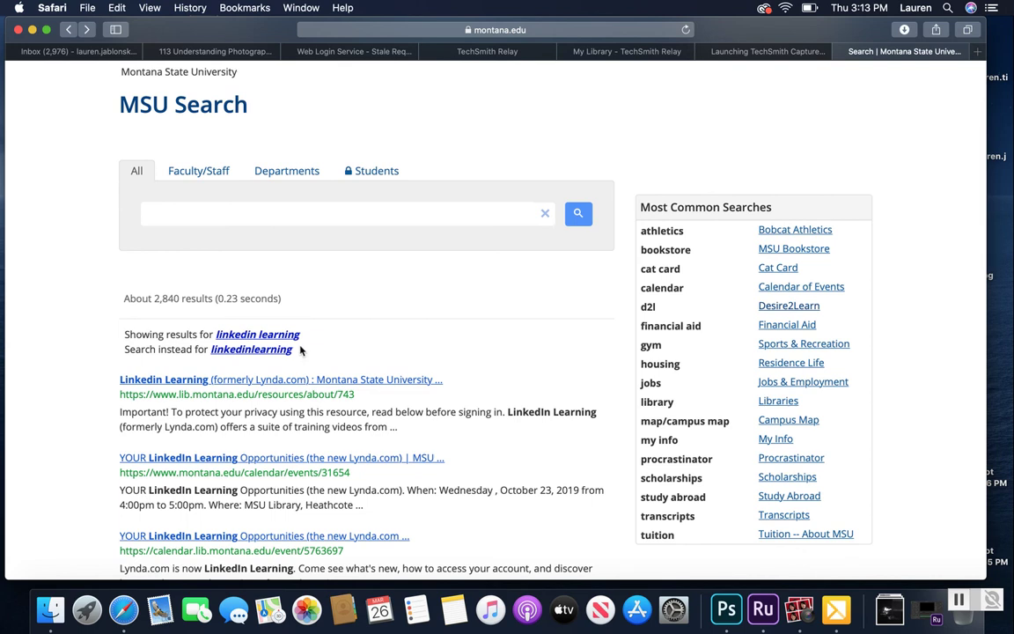
{"action": "left_click", "coordinate": [219, 213]}
{"action": "scroll", "coordinate": [246, 276], "scroll_direction": "up", "scroll_amount": 2}
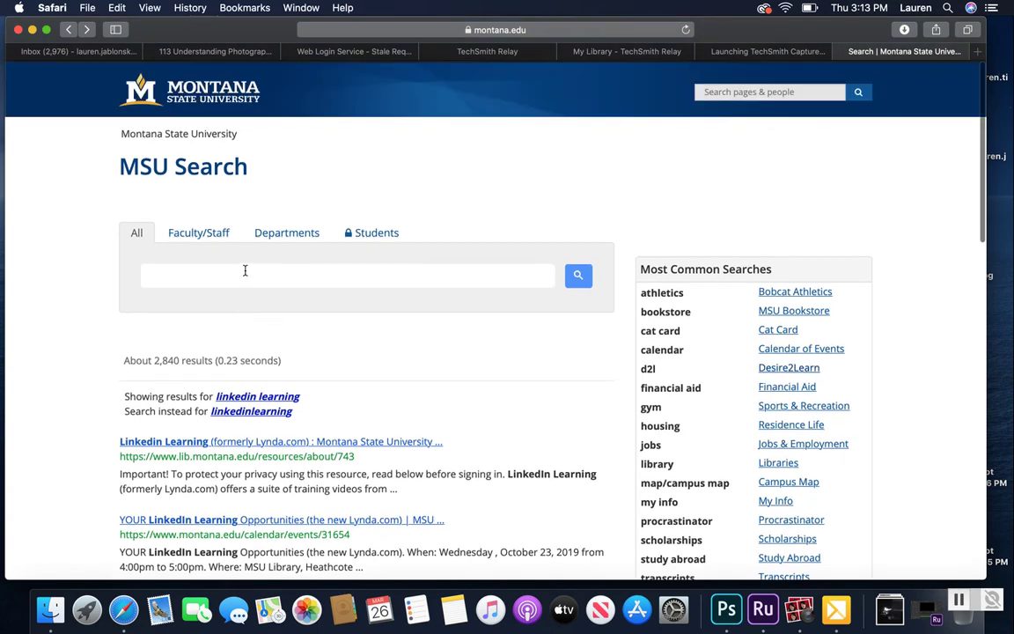
{"action": "scroll", "coordinate": [226, 244], "scroll_direction": "down", "scroll_amount": 2}
{"action": "left_click", "coordinate": [223, 391]}
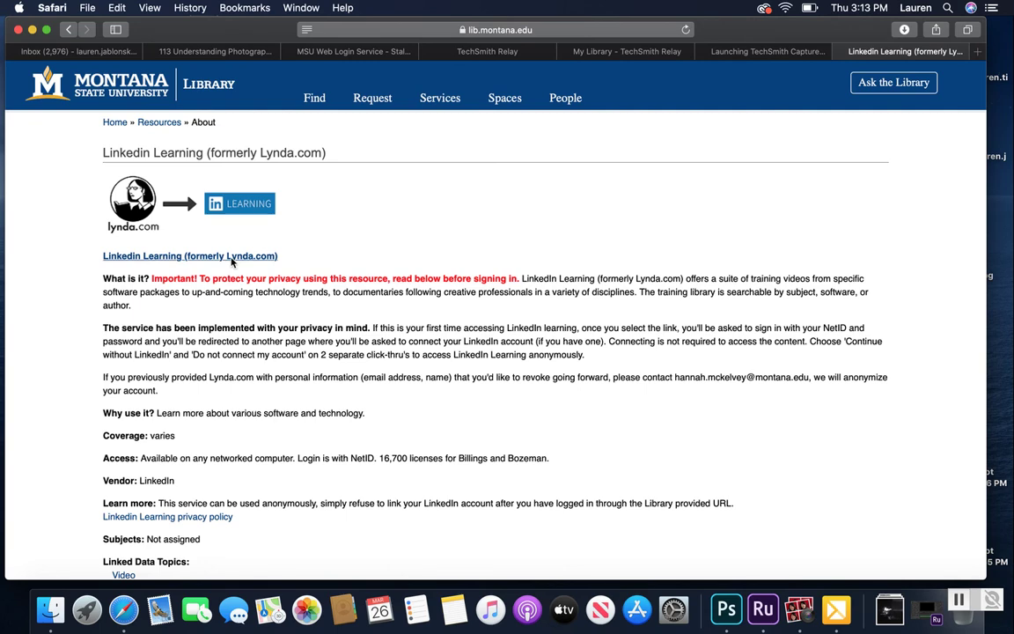
{"action": "left_click", "coordinate": [231, 257]}
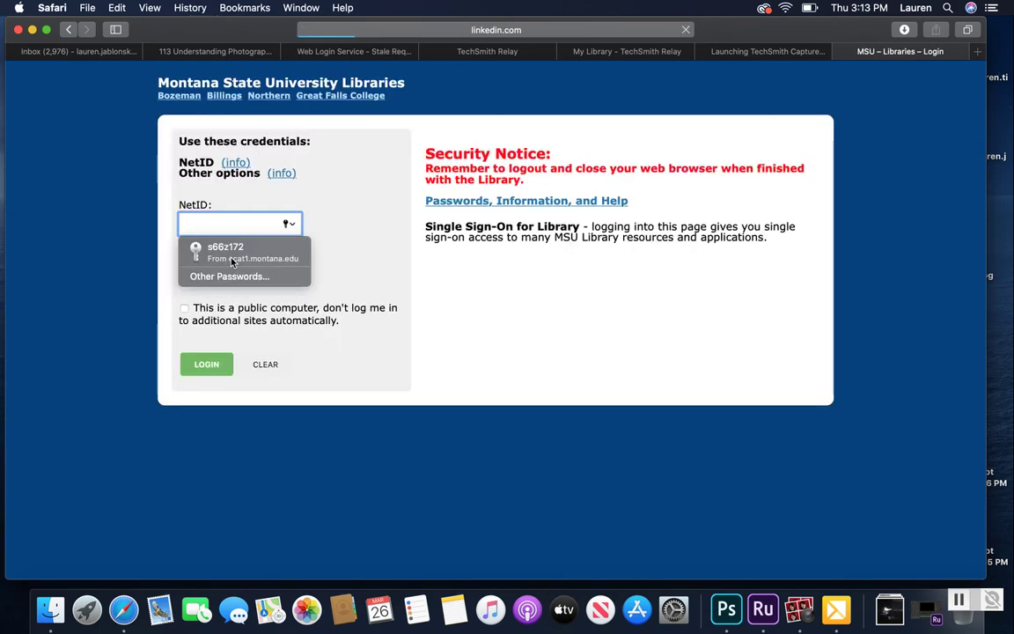
- Log in with the saved NetID credentials and browse the LinkedIn Learning home page
{"action": "left_click", "coordinate": [212, 364]}
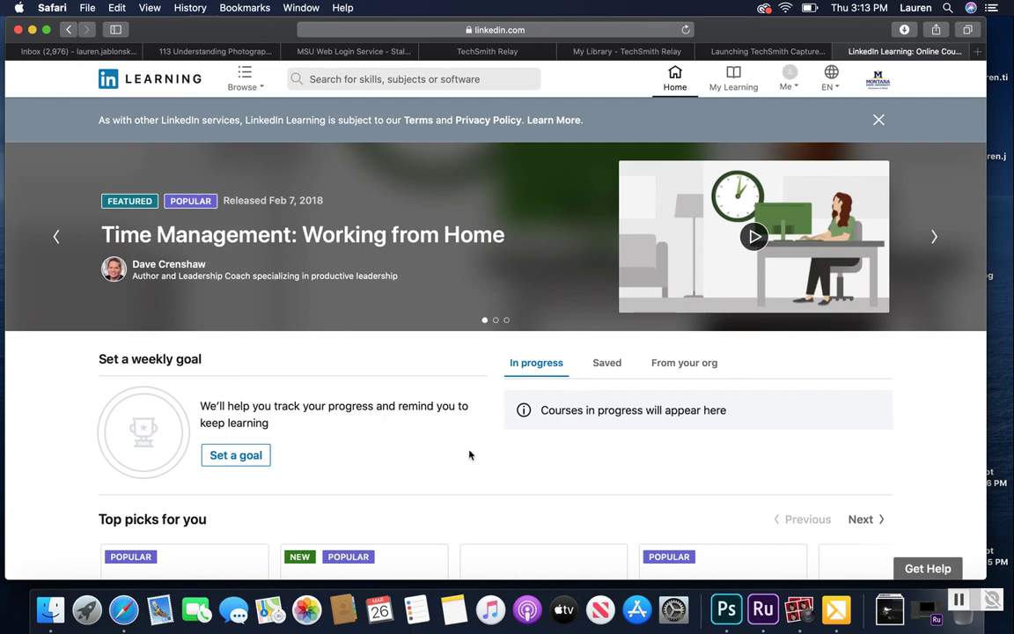
{"action": "scroll", "coordinate": [449, 458], "scroll_direction": "down", "scroll_amount": 7}
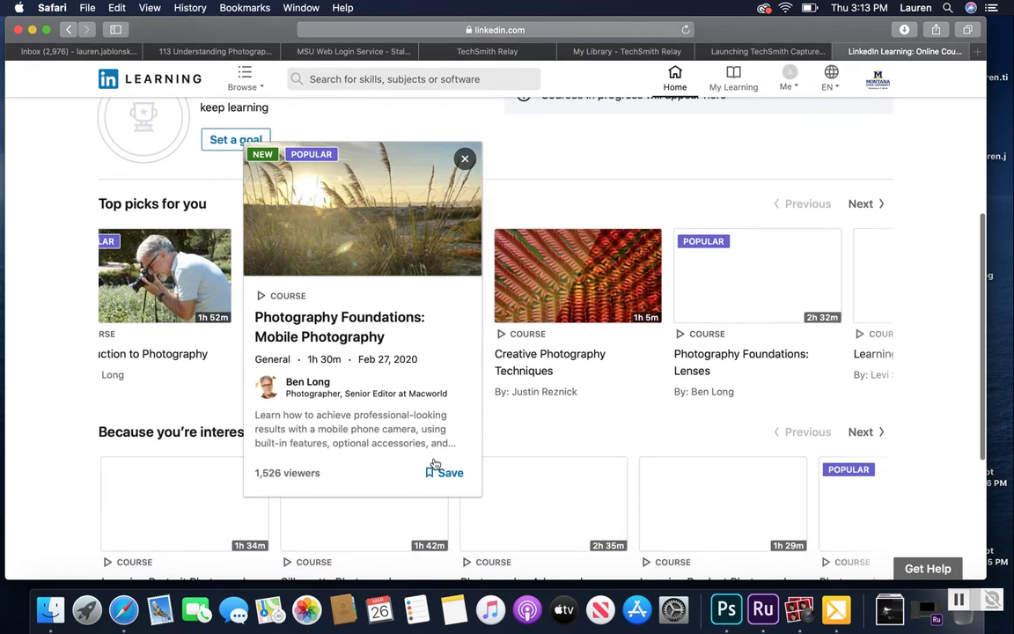
{"action": "scroll", "coordinate": [510, 195], "scroll_direction": "up", "scroll_amount": 2}
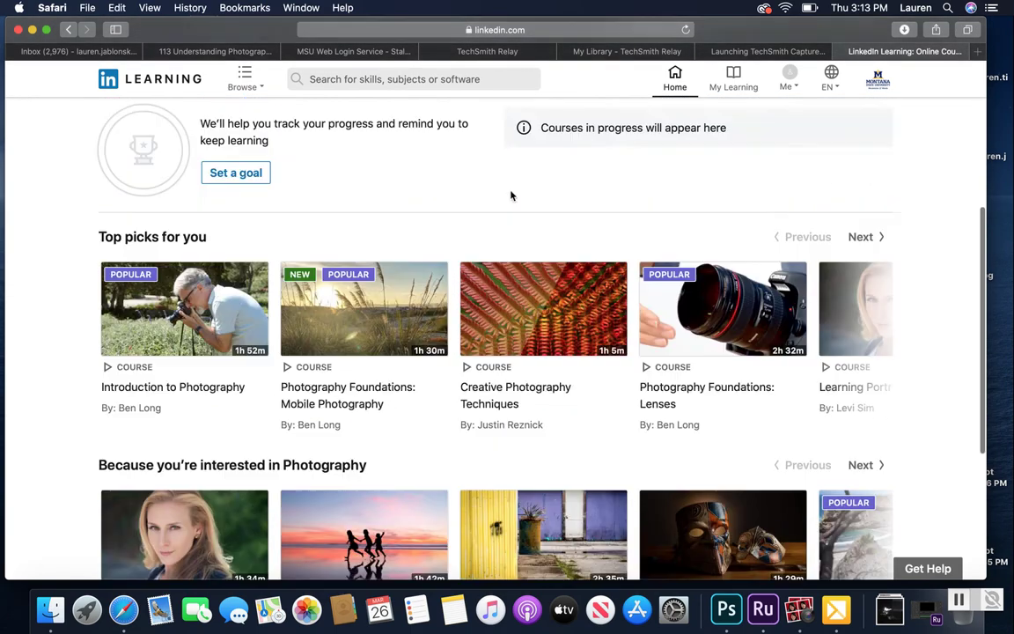
{"action": "scroll", "coordinate": [511, 196], "scroll_direction": "up", "scroll_amount": 6}
- Search LinkedIn Learning for 'photoshop' and open the Photoshop topic results
{"action": "left_click", "coordinate": [394, 80]}
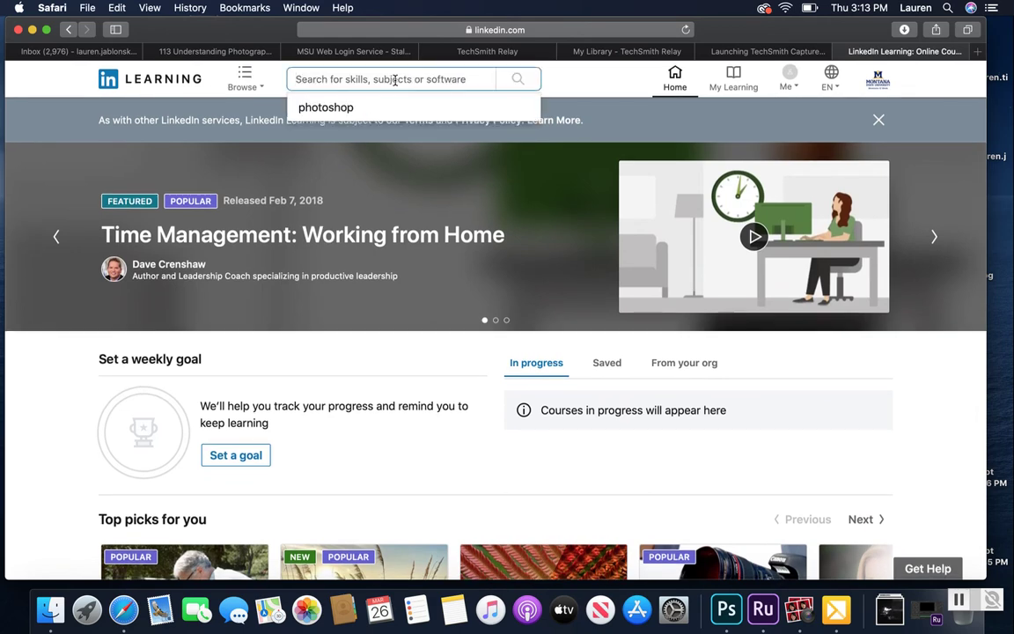
{"action": "type", "text": "photosh"}
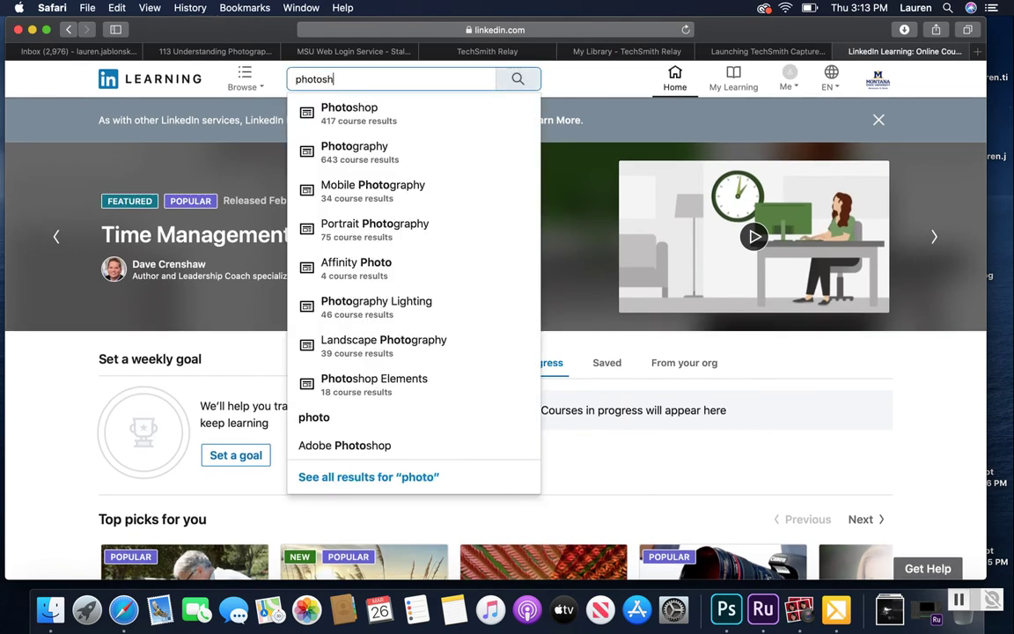
{"action": "type", "text": "op tut"}
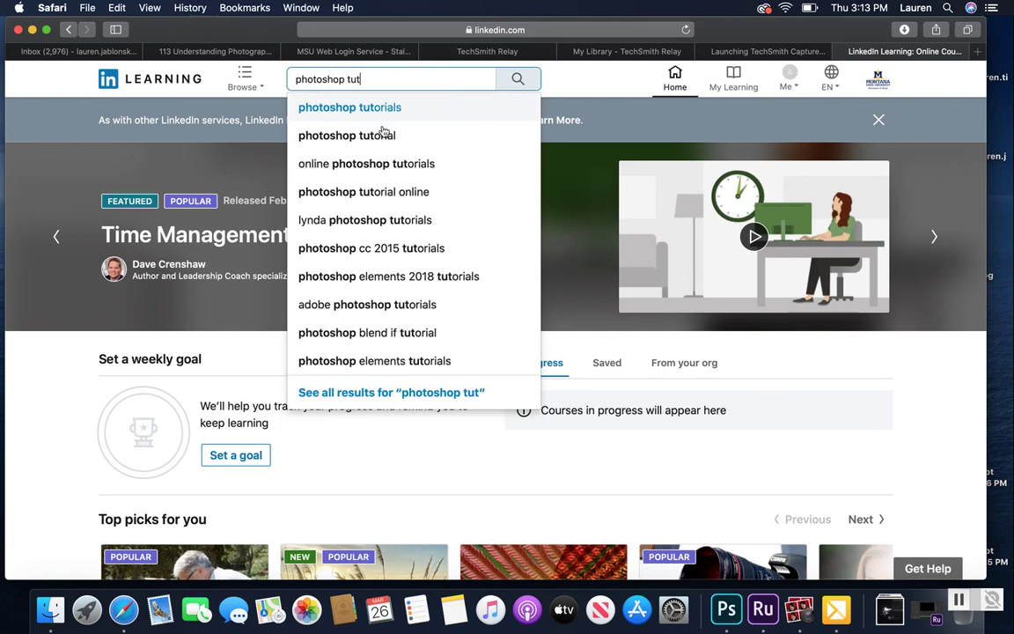
{"action": "key", "text": "BackSpace"}
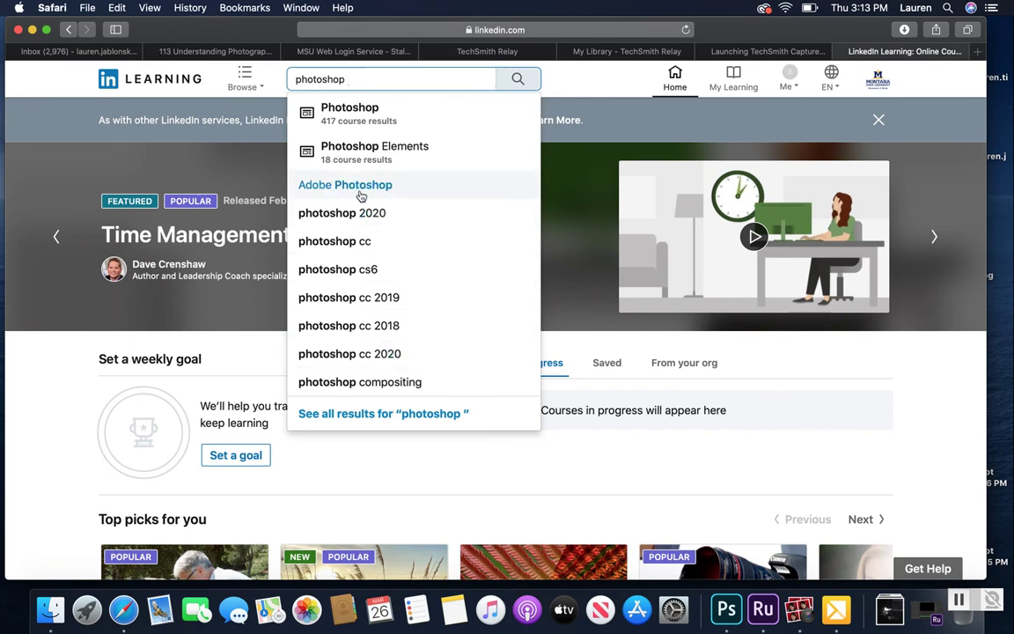
{"action": "left_click", "coordinate": [347, 116]}
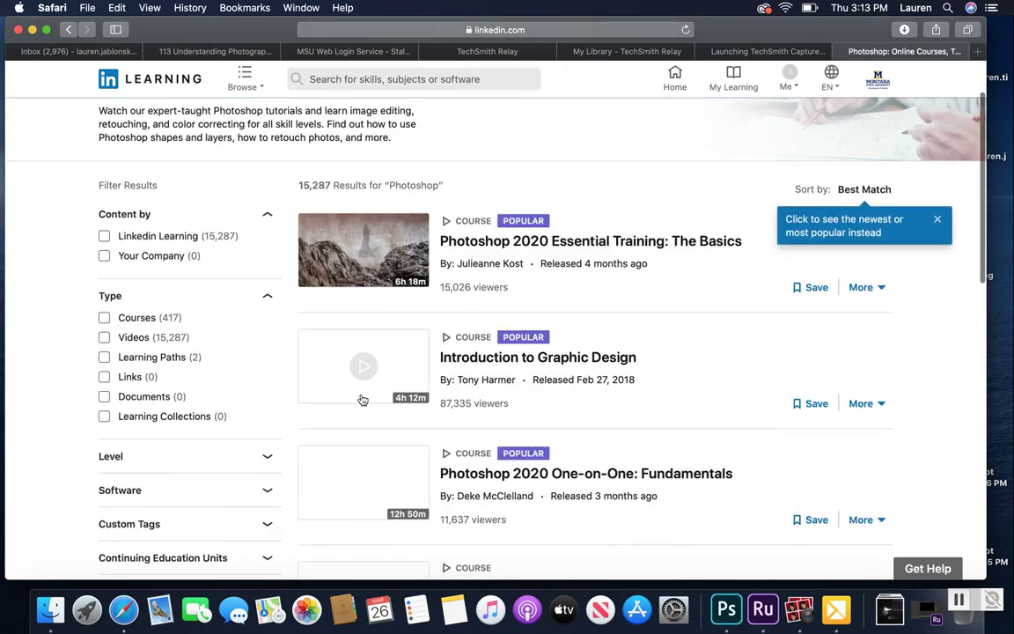
- Open the Photoshop 2020 Essential Training: The Basics course from the results
{"action": "scroll", "coordinate": [348, 462], "scroll_direction": "down", "scroll_amount": 3}
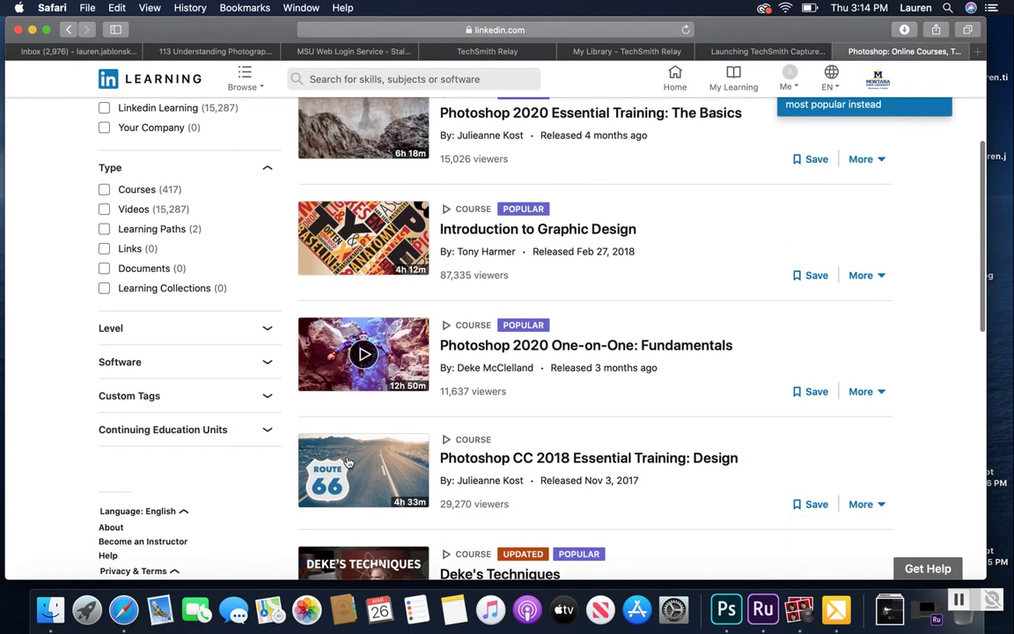
{"action": "scroll", "coordinate": [487, 418], "scroll_direction": "up", "scroll_amount": 2}
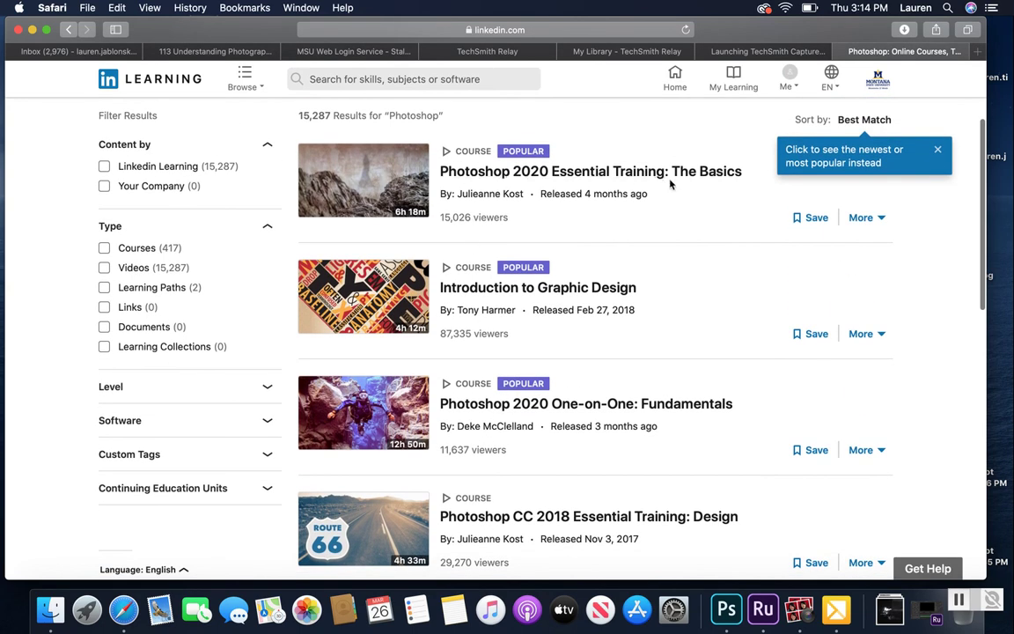
{"action": "mouse_move", "coordinate": [404, 217]}
{"action": "scroll", "coordinate": [493, 375], "scroll_direction": "down", "scroll_amount": 6}
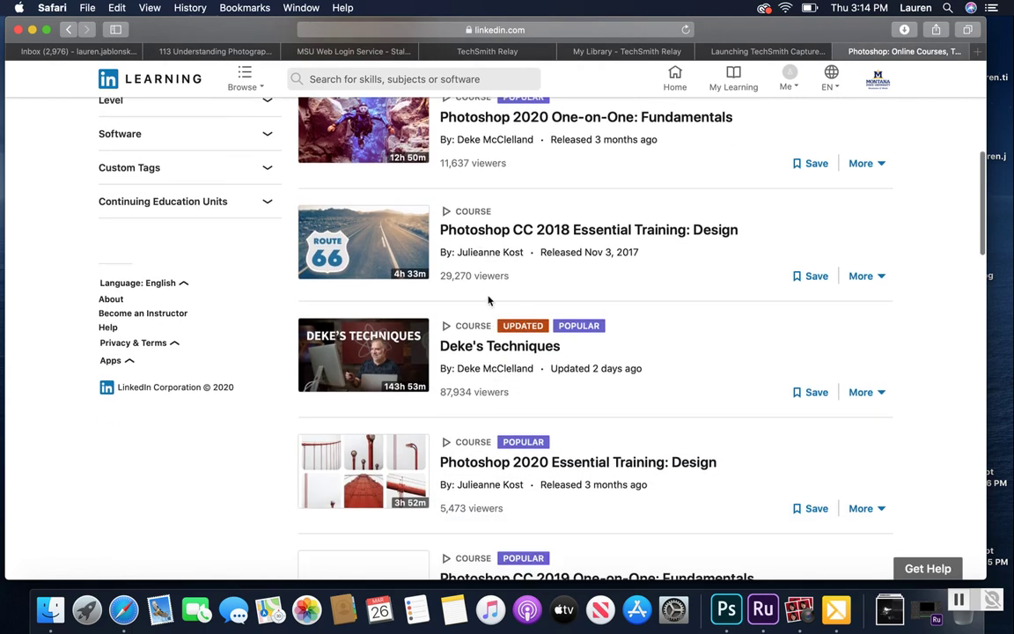
{"action": "scroll", "coordinate": [511, 469], "scroll_direction": "down", "scroll_amount": 5}
{"action": "scroll", "coordinate": [513, 468], "scroll_direction": "up", "scroll_amount": 15}
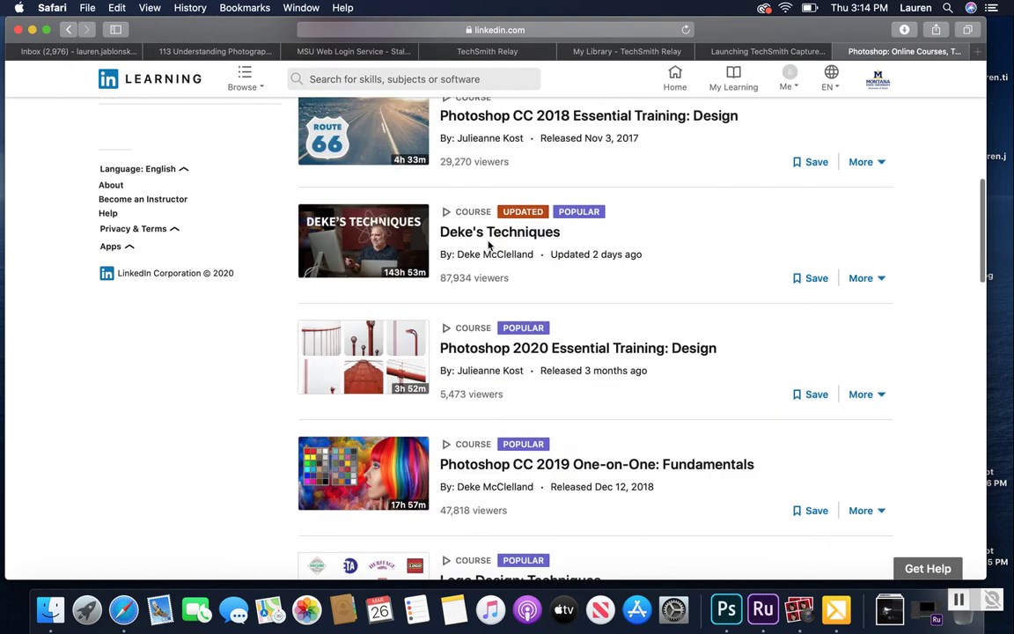
{"action": "left_click", "coordinate": [380, 328]}
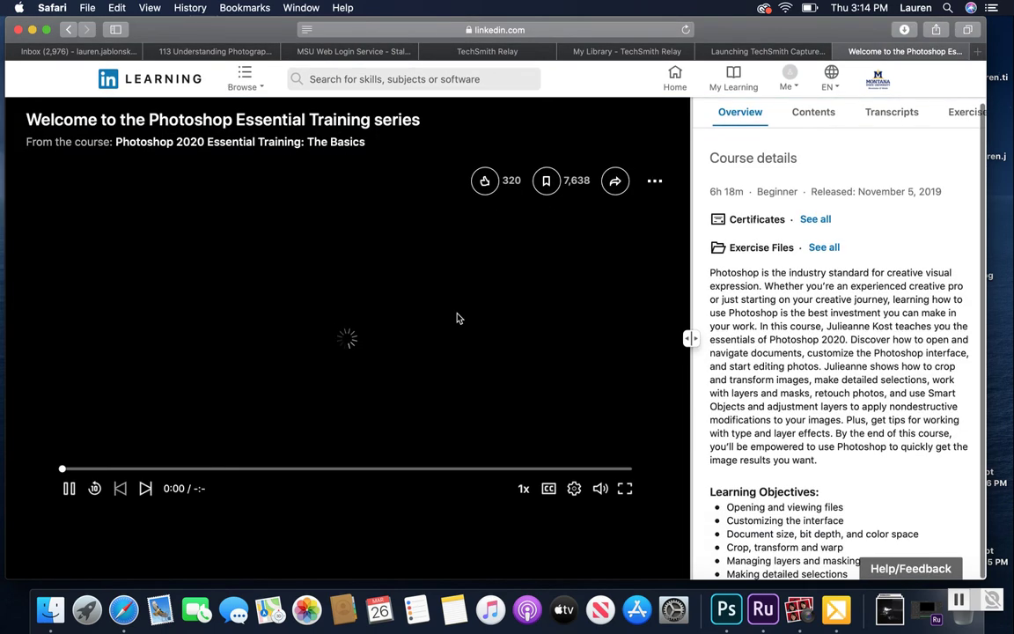
- Show the course contents list and pause the 'Using Image Size to change document dimensions' lesson video
{"action": "left_click", "coordinate": [808, 112]}
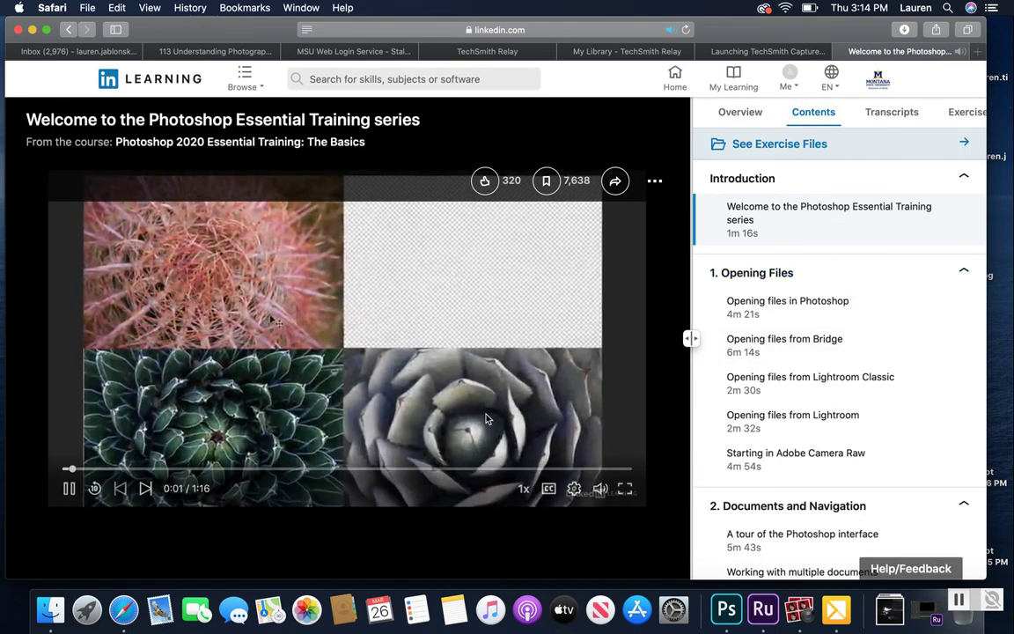
{"action": "left_click", "coordinate": [461, 364]}
{"action": "scroll", "coordinate": [823, 388], "scroll_direction": "down", "scroll_amount": 5}
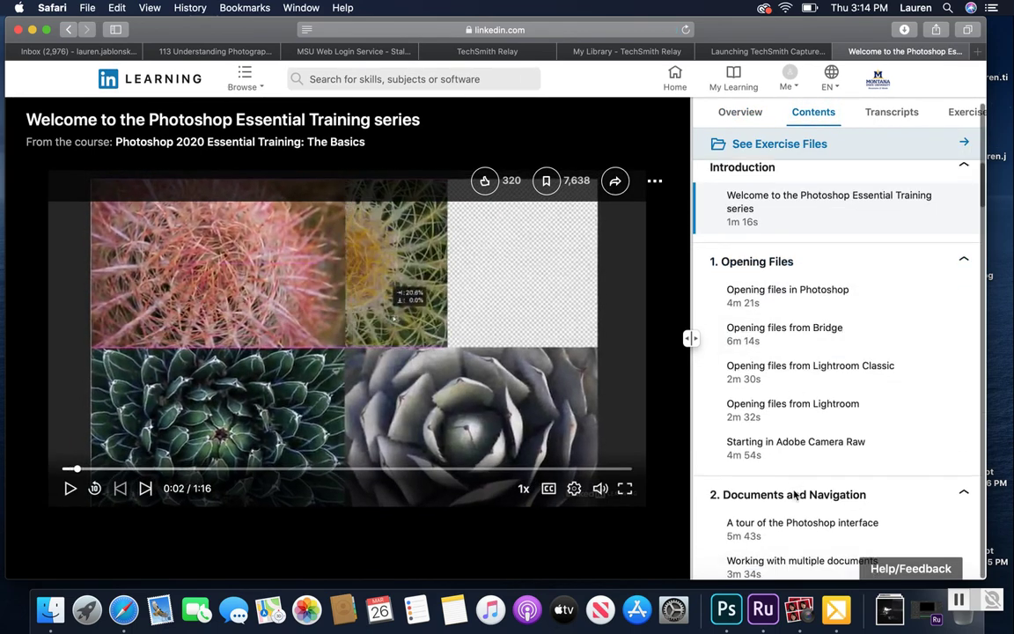
{"action": "scroll", "coordinate": [794, 495], "scroll_direction": "down", "scroll_amount": 12}
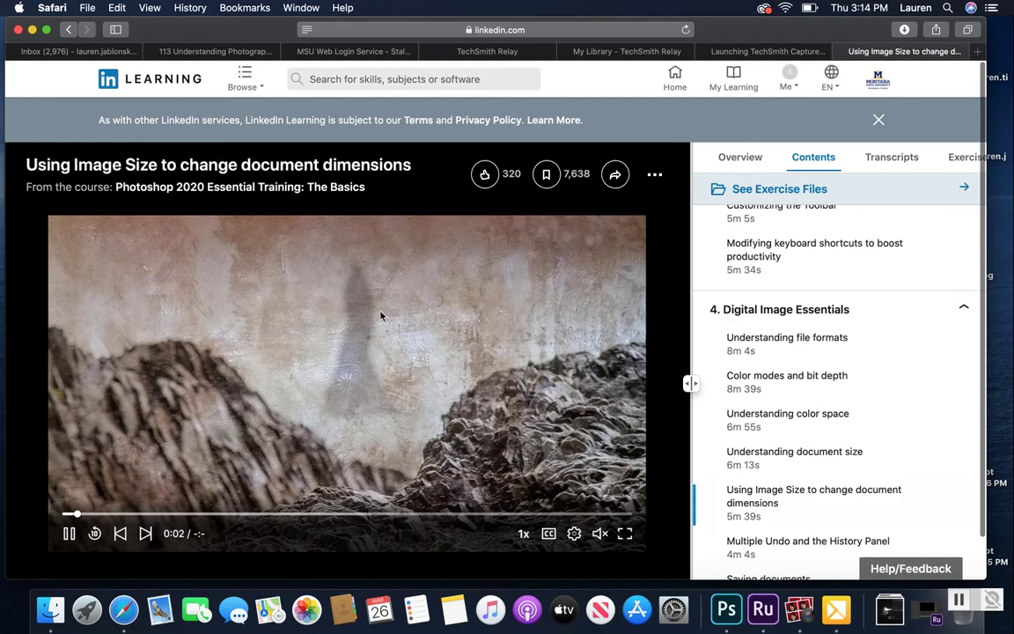
{"action": "left_click", "coordinate": [388, 412]}
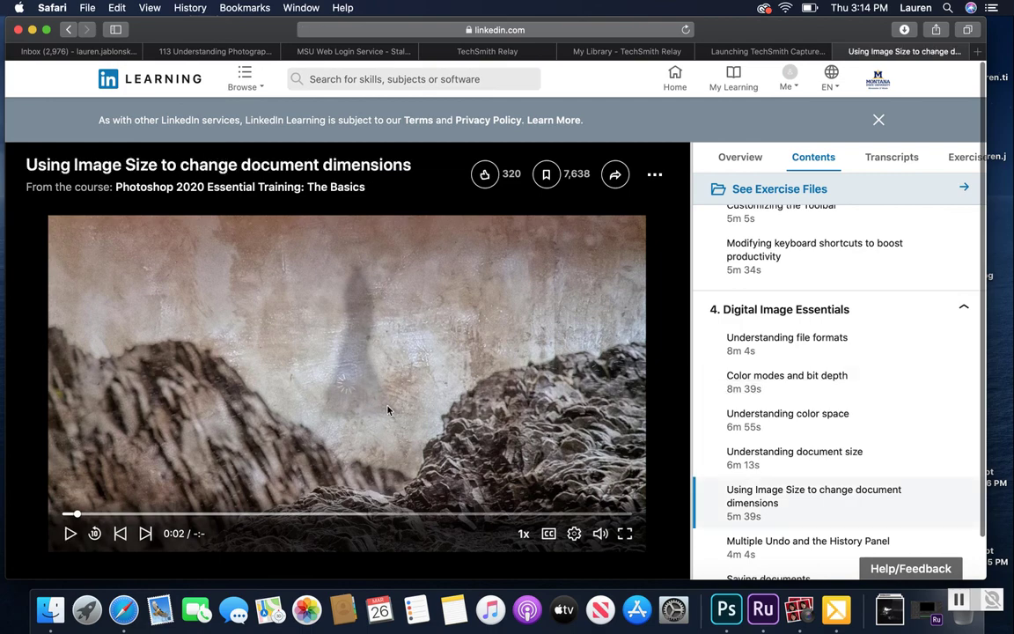
- Browse through the course chapter list and nudge the Safari window slightly left
{"action": "scroll", "coordinate": [948, 432], "scroll_direction": "down", "scroll_amount": 8}
{"action": "scroll", "coordinate": [745, 498], "scroll_direction": "up", "scroll_amount": 3}
{"action": "scroll", "coordinate": [745, 475], "scroll_direction": "up", "scroll_amount": 2}
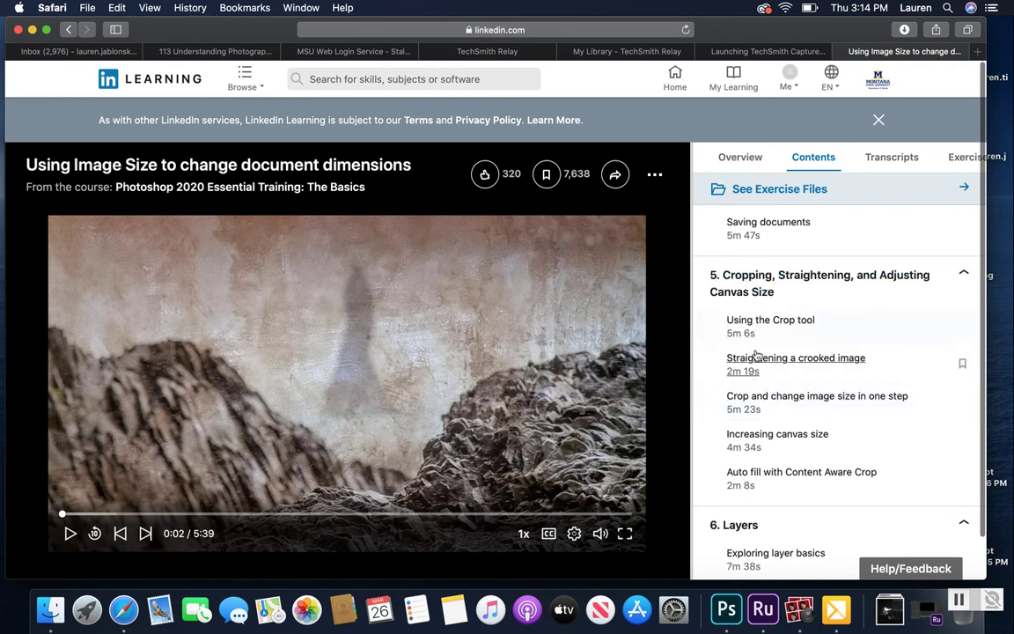
{"action": "scroll", "coordinate": [757, 405], "scroll_direction": "down", "scroll_amount": 1}
{"action": "scroll", "coordinate": [765, 467], "scroll_direction": "down", "scroll_amount": 6}
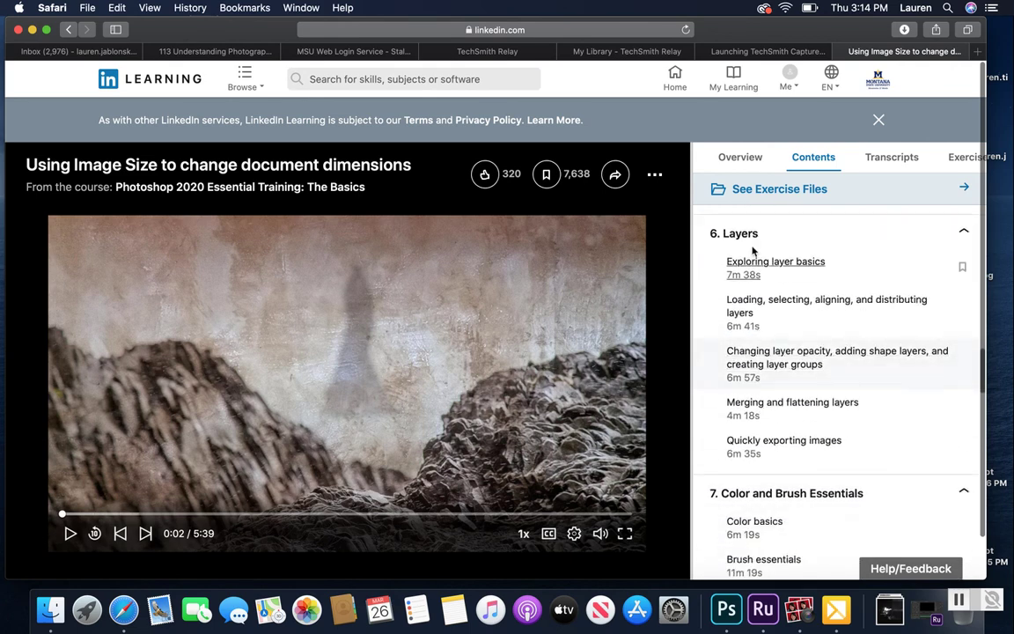
{"action": "scroll", "coordinate": [775, 448], "scroll_direction": "down", "scroll_amount": 6}
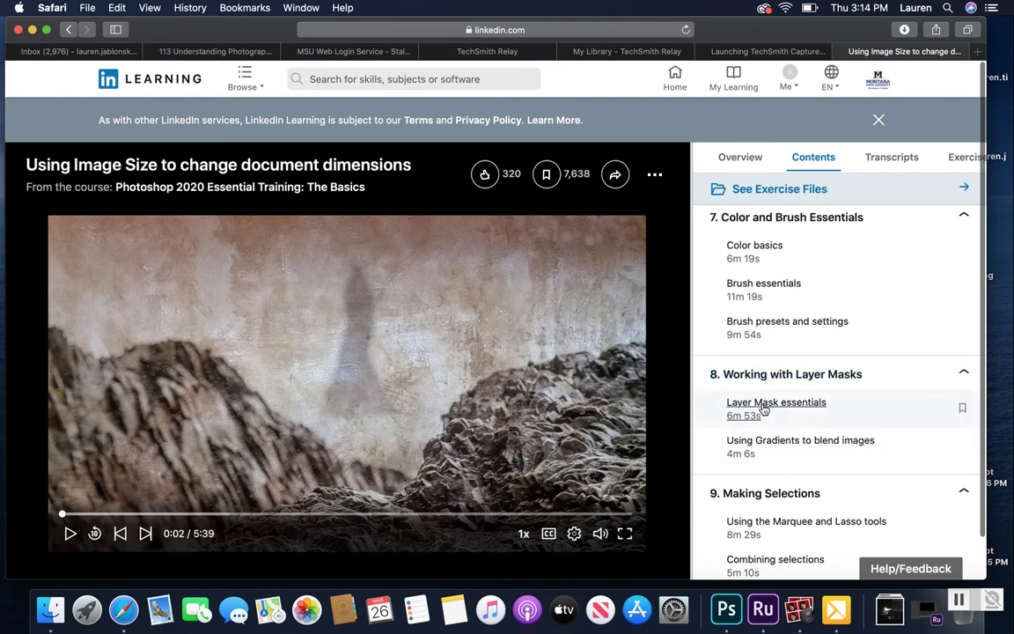
{"action": "scroll", "coordinate": [762, 408], "scroll_direction": "down", "scroll_amount": 4}
{"action": "scroll", "coordinate": [763, 407], "scroll_direction": "down", "scroll_amount": 8}
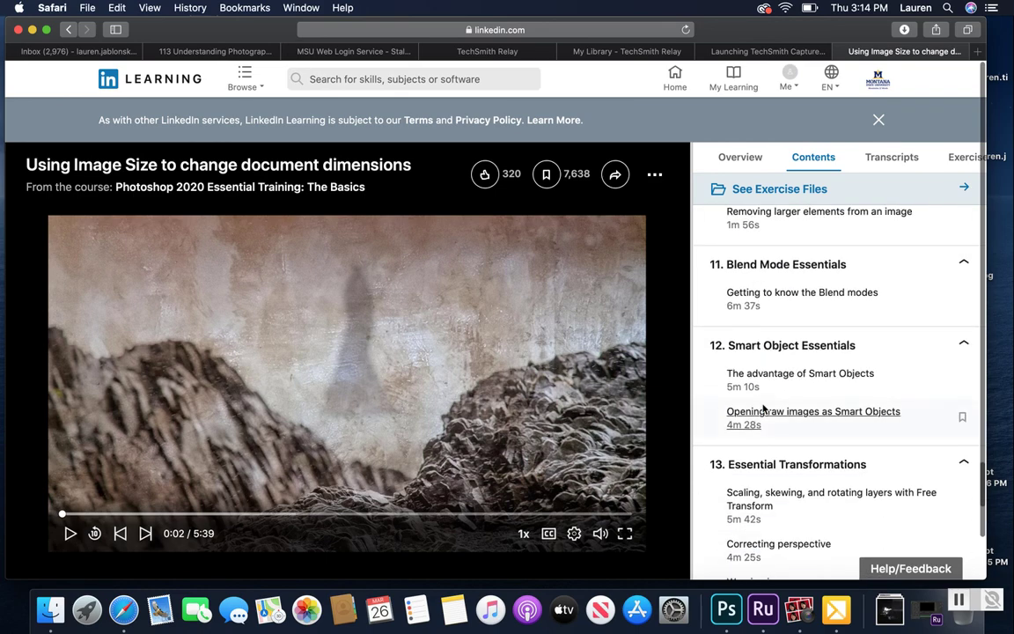
{"action": "scroll", "coordinate": [537, 370], "scroll_direction": "down", "scroll_amount": 2}
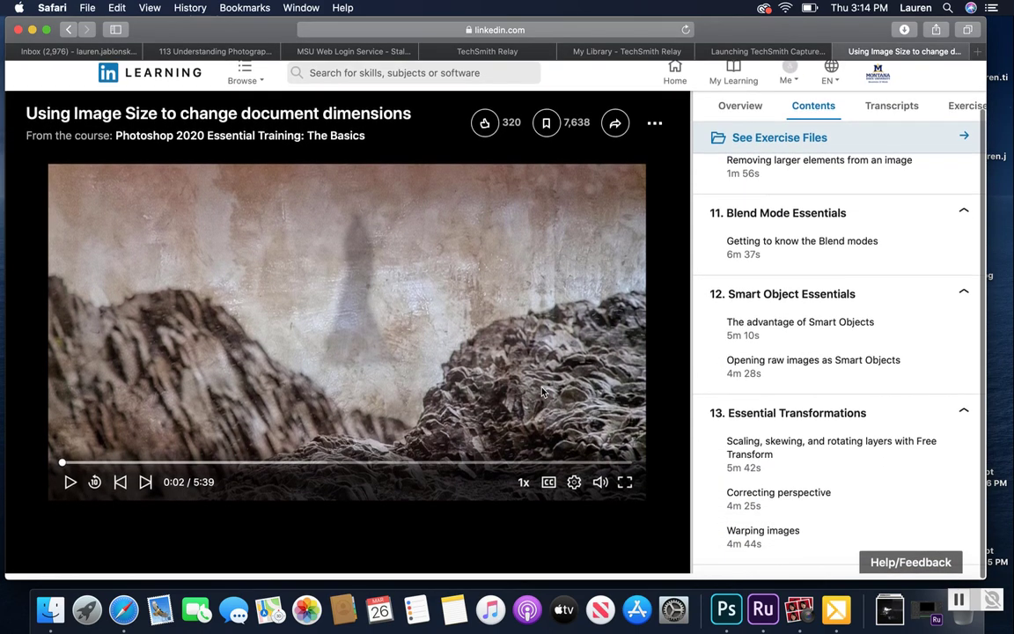
{"action": "scroll", "coordinate": [658, 190], "scroll_direction": "up", "scroll_amount": 2}
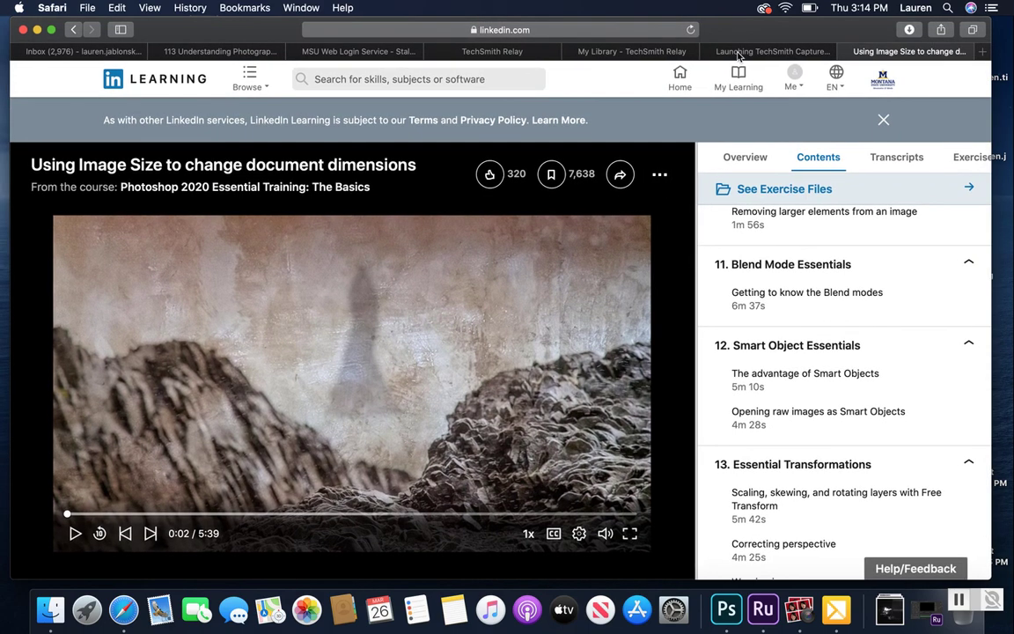
{"action": "left_click_drag", "start_coordinate": [731, 34], "coordinate": [698, 34]}
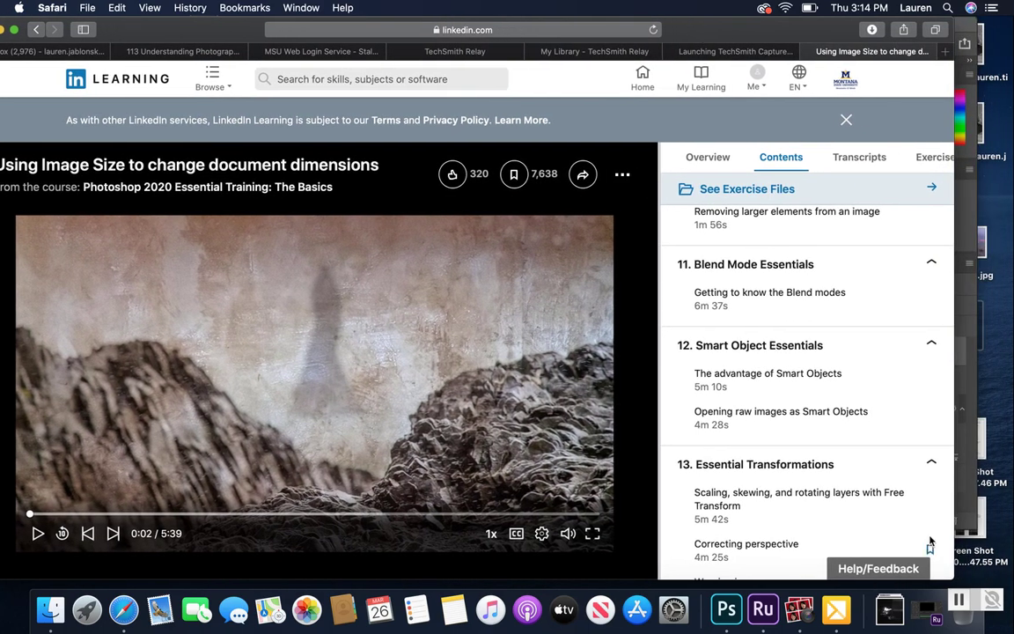